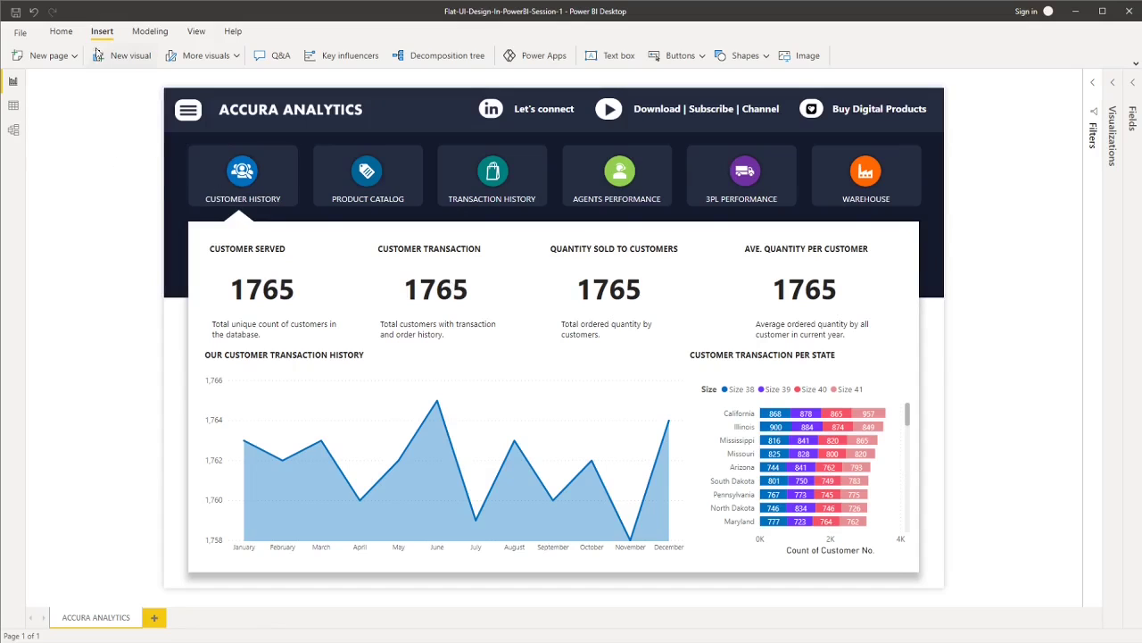
Insert a rectangle and stretch it across the navigation tile row.
click(746, 55)
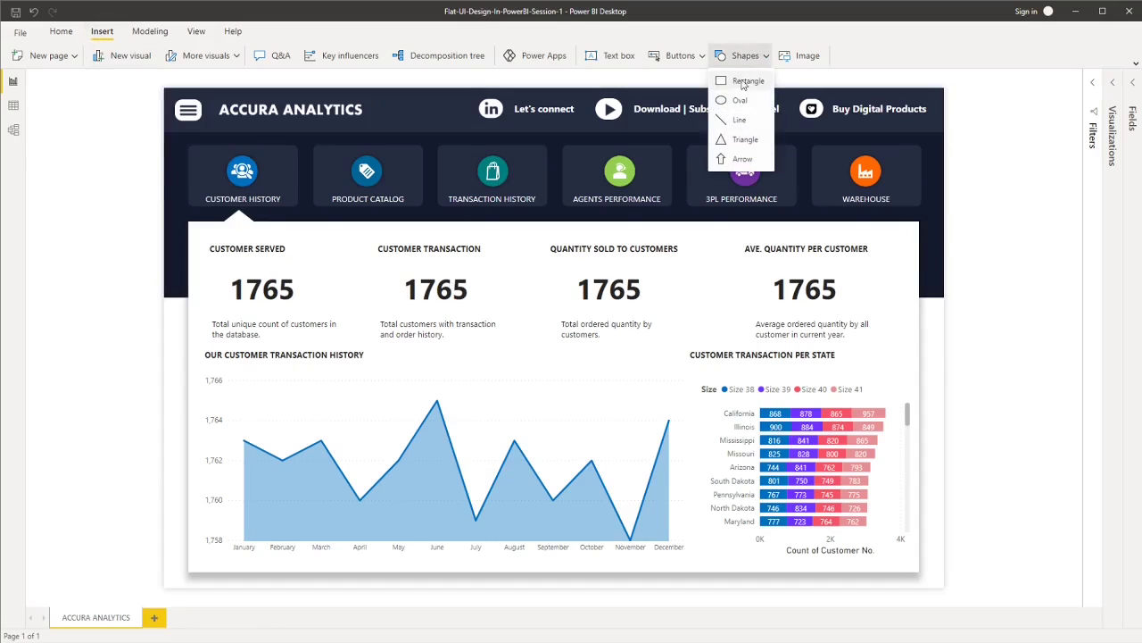
click(749, 82)
drag(351, 229, 253, 219)
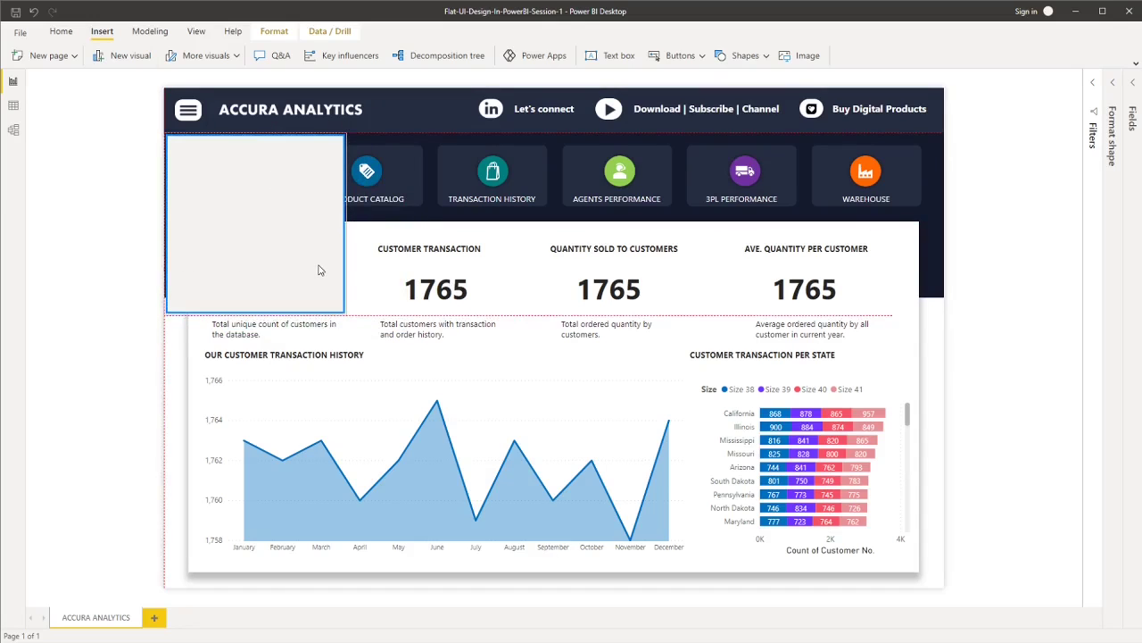
drag(345, 315, 982, 239)
Turn the rectangle's fill off and set its line weight to 0.
click(1110, 91)
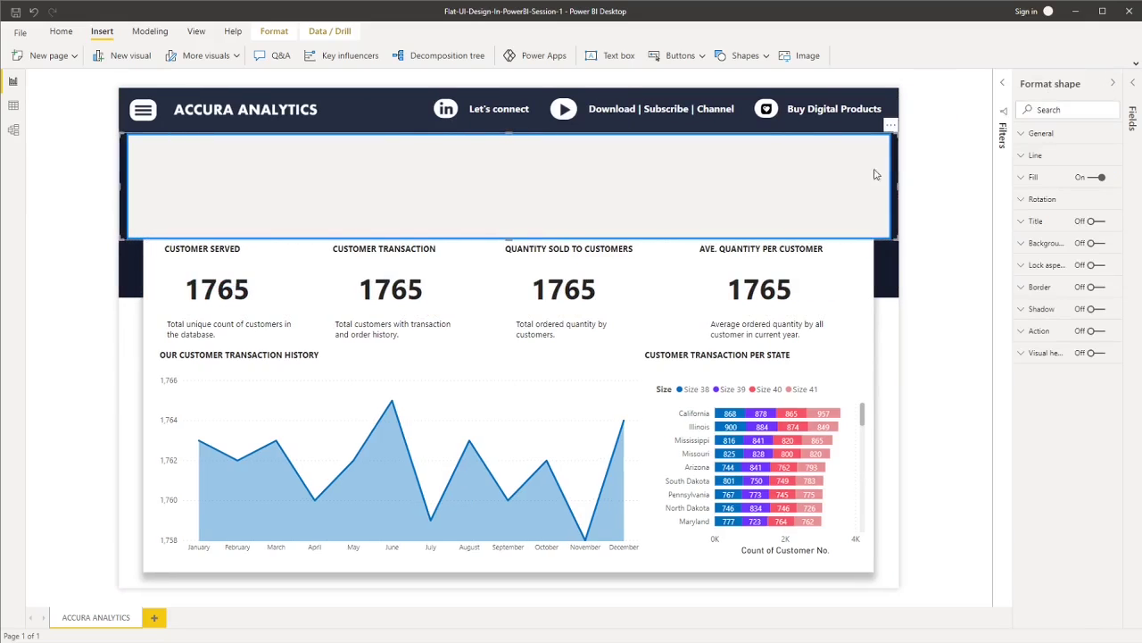
click(1093, 178)
click(1069, 157)
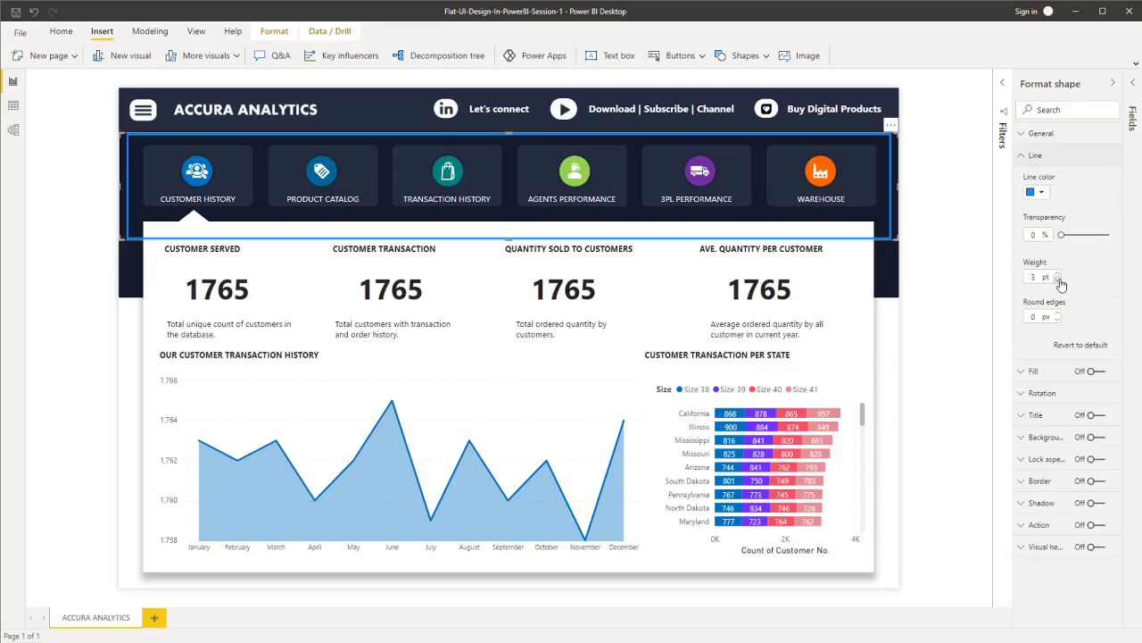
click(1057, 280)
click(1057, 280)
click(1056, 280)
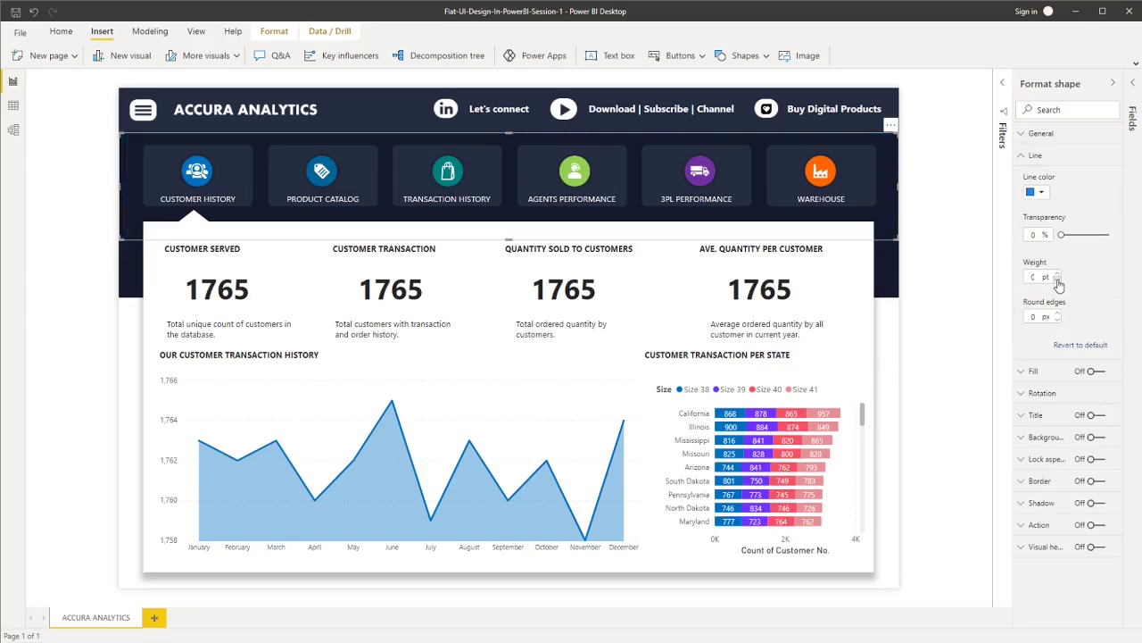
click(1051, 156)
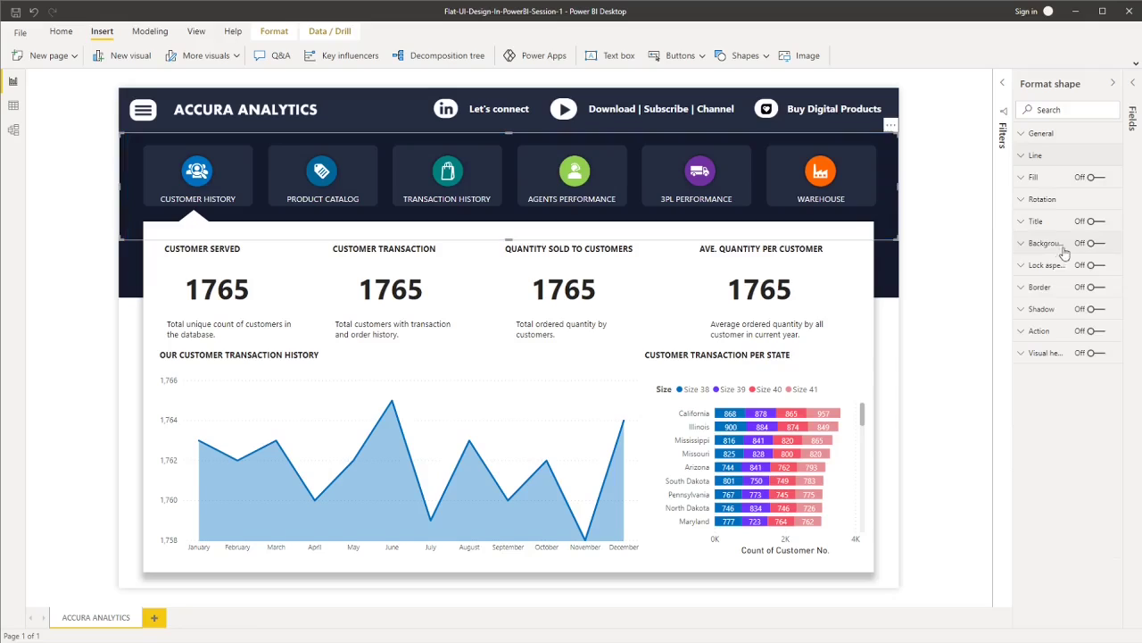
Enable the rectangle's background in dark blue at 5% transparency.
click(1094, 243)
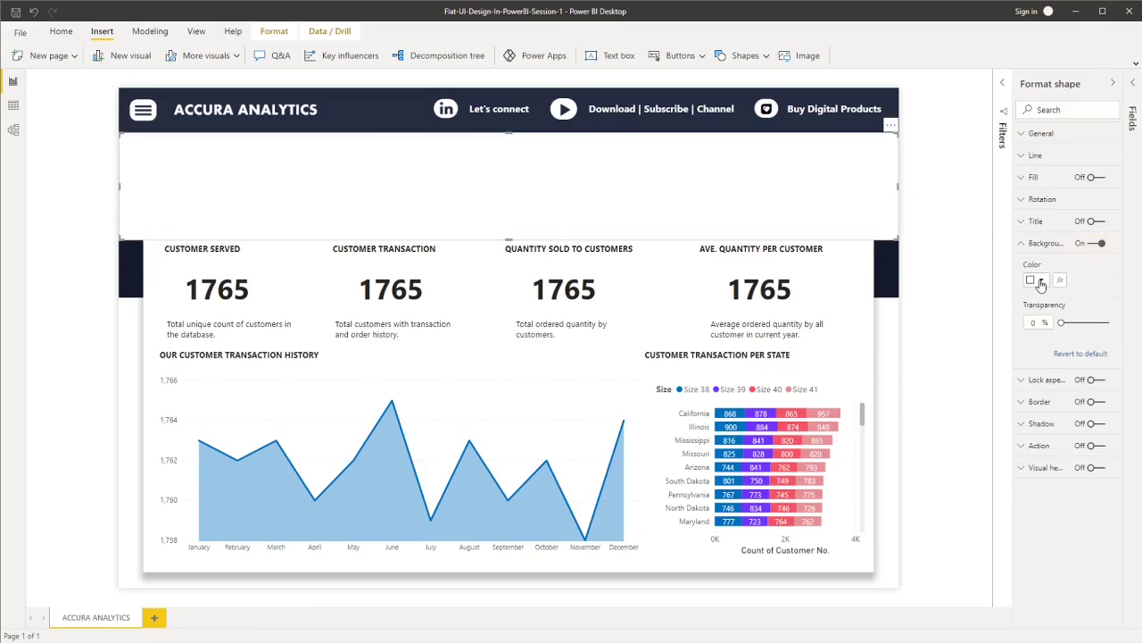
click(1040, 282)
click(906, 246)
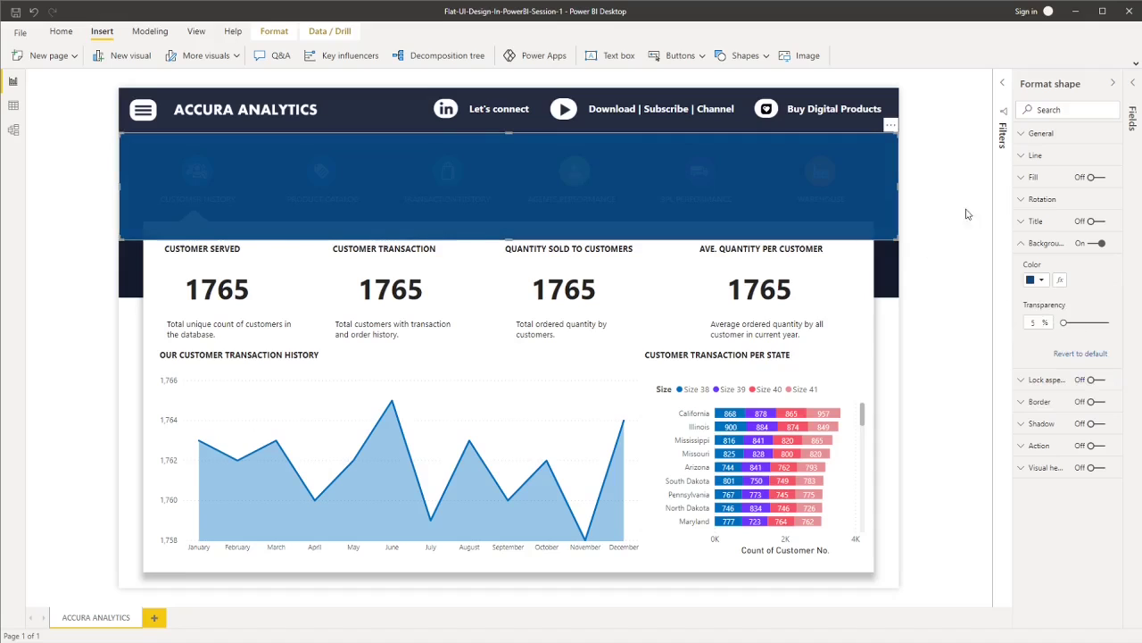
click(931, 206)
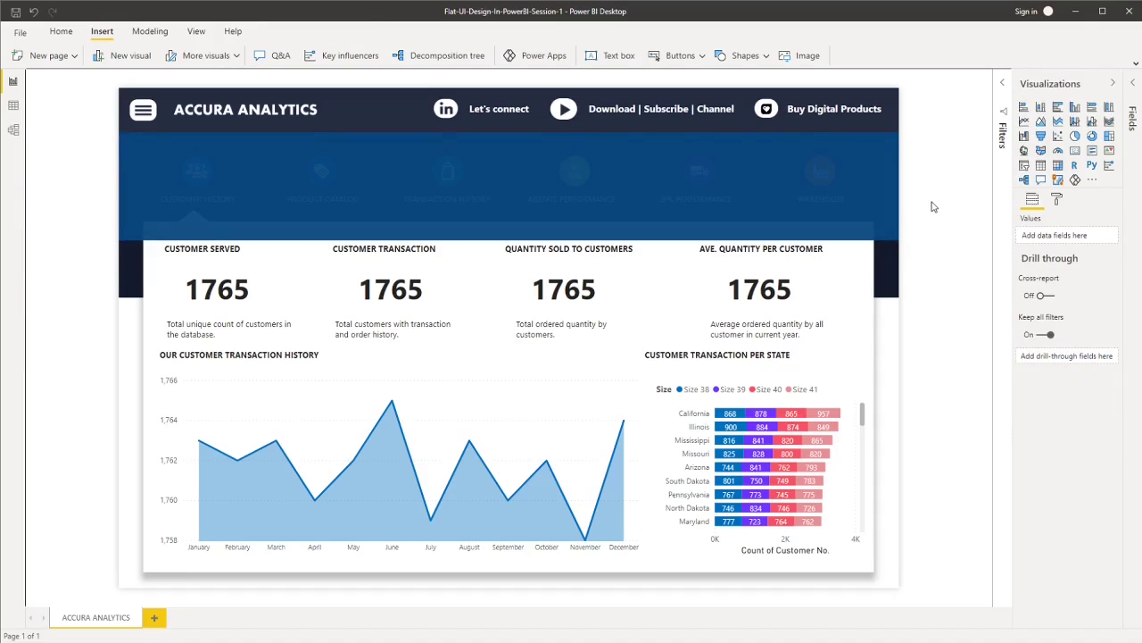
Add a slicer and size it as a short box at the top-left tile.
click(1023, 165)
drag(259, 301, 248, 290)
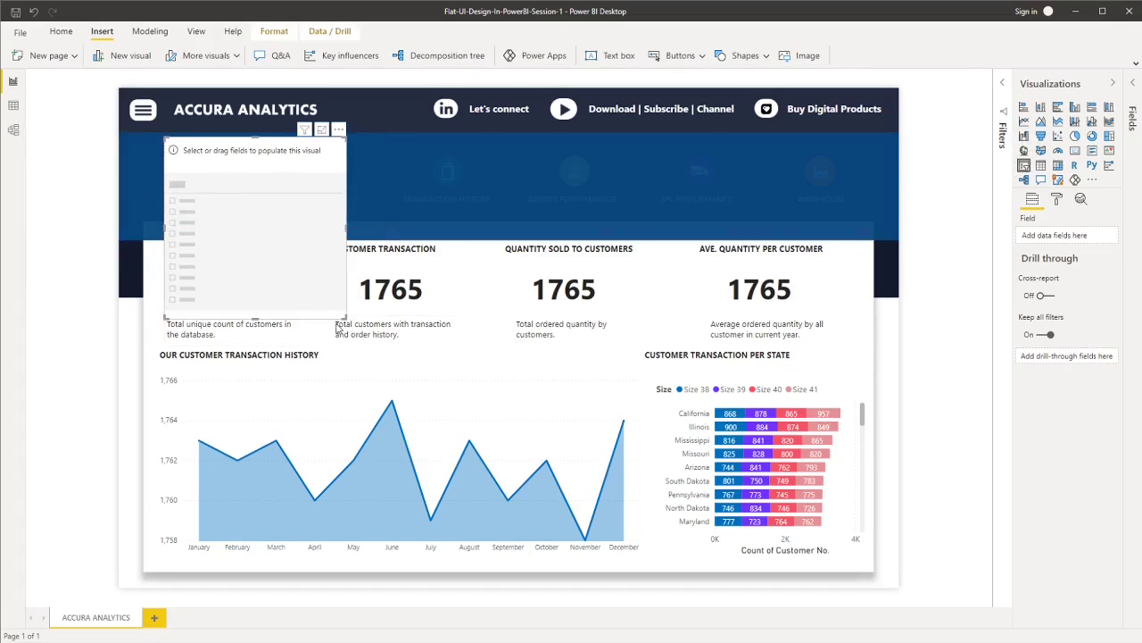
drag(345, 318, 345, 185)
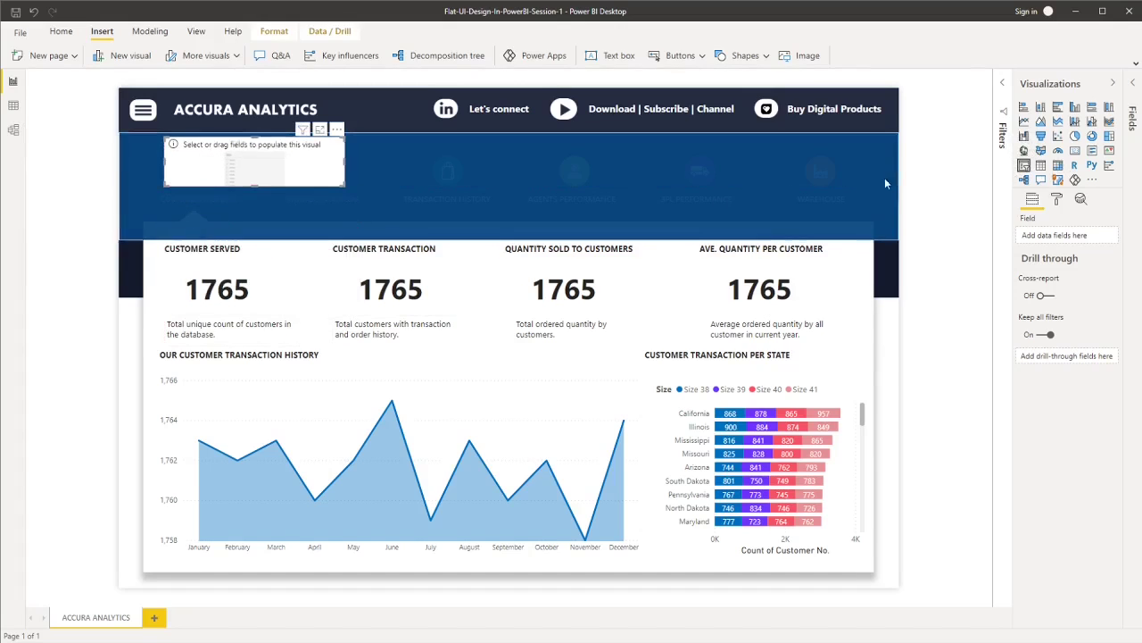
drag(229, 151, 227, 159)
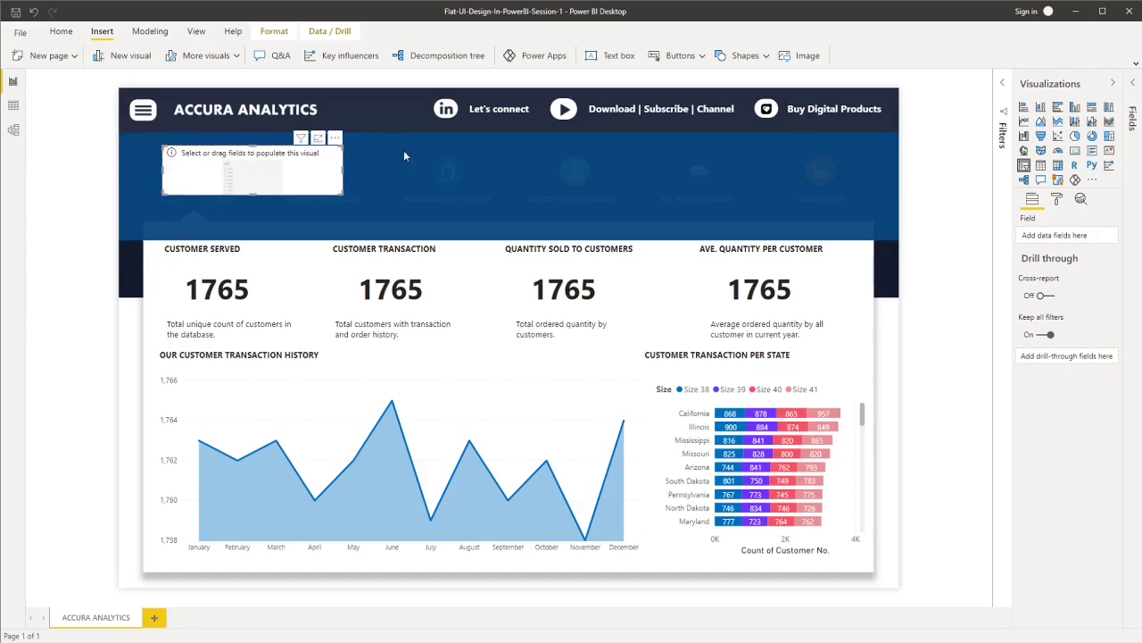
Fill the slicer with the State2 field from tblCustomers.
click(1128, 83)
click(1046, 201)
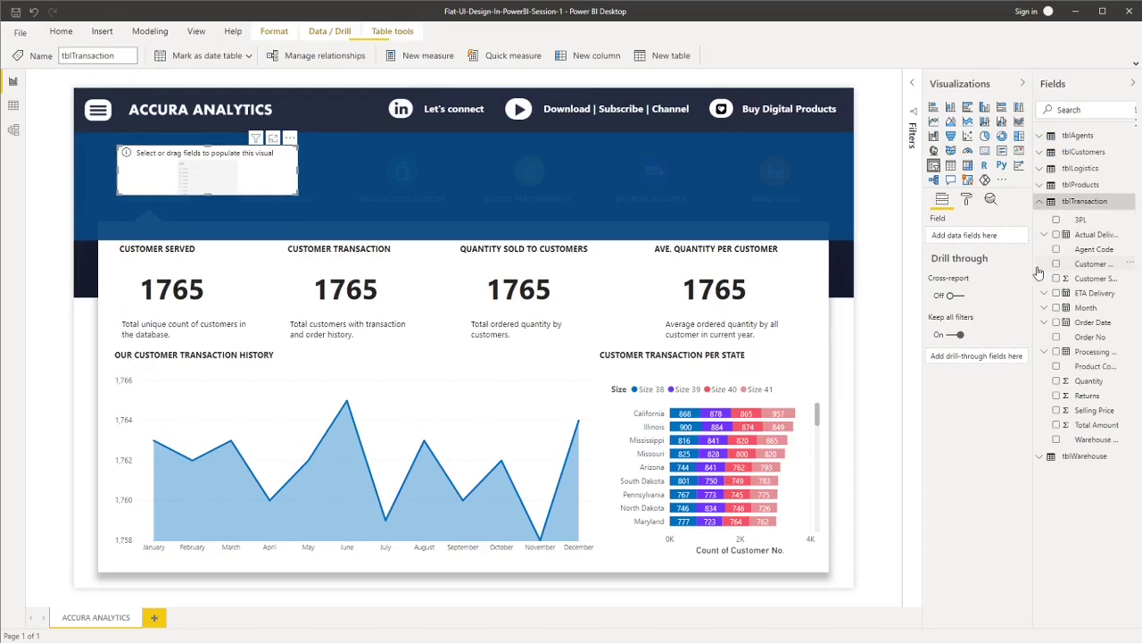
click(1040, 202)
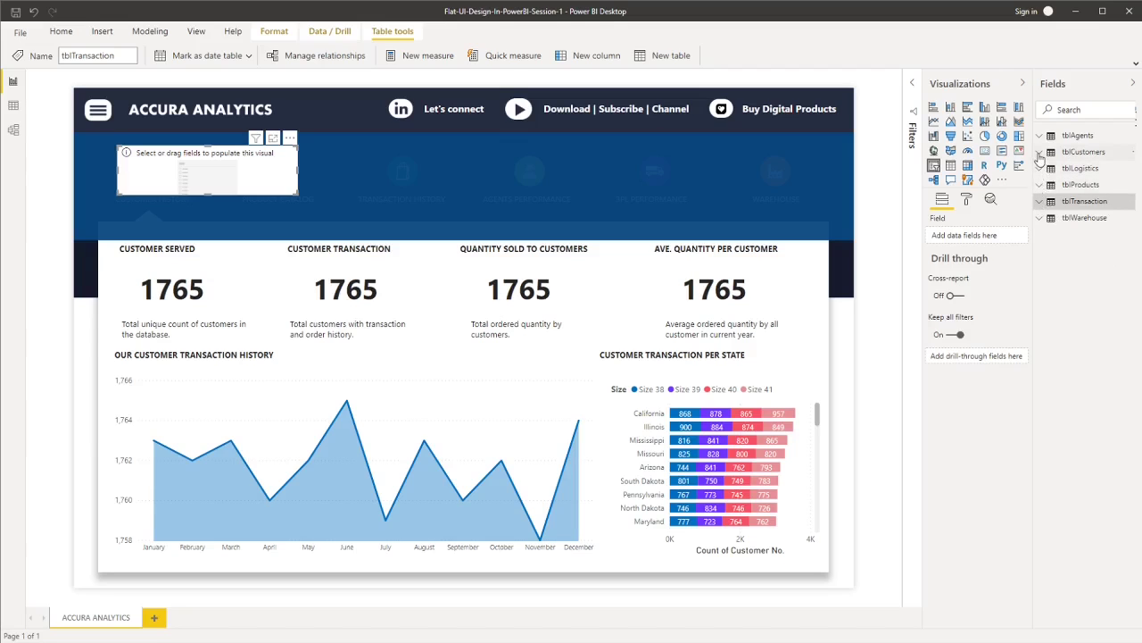
click(1039, 156)
click(1060, 201)
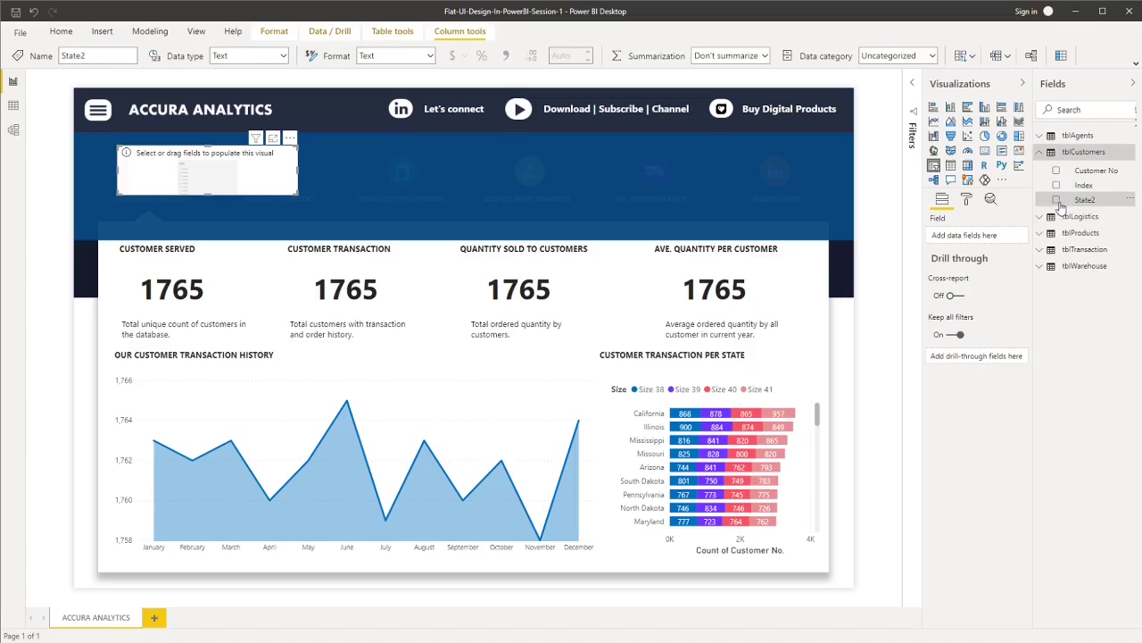
click(1057, 200)
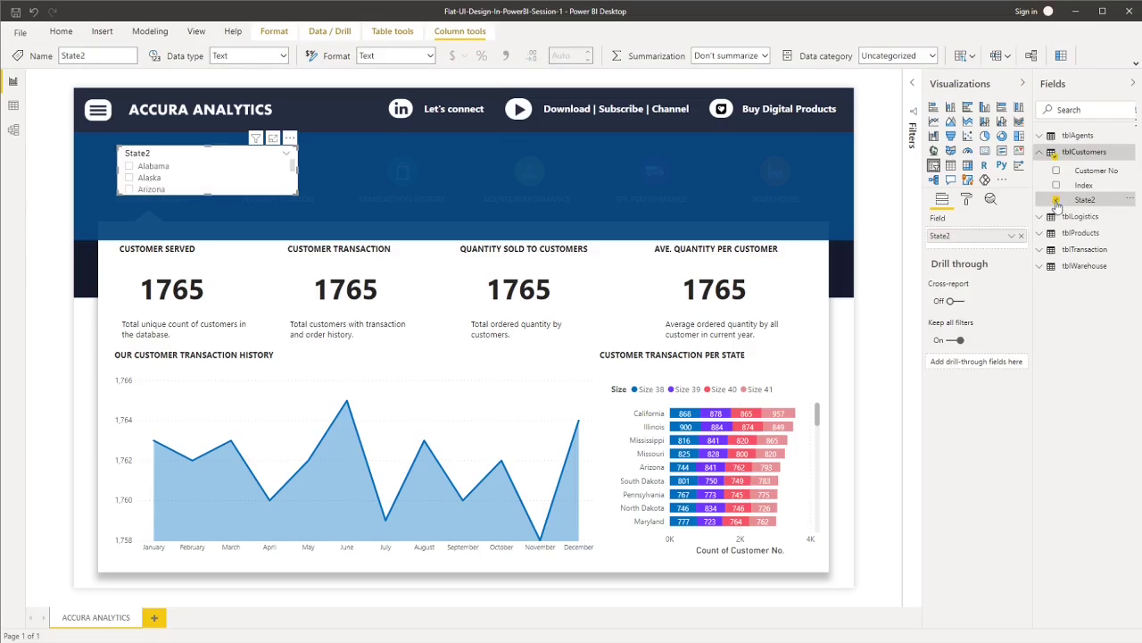
click(1039, 153)
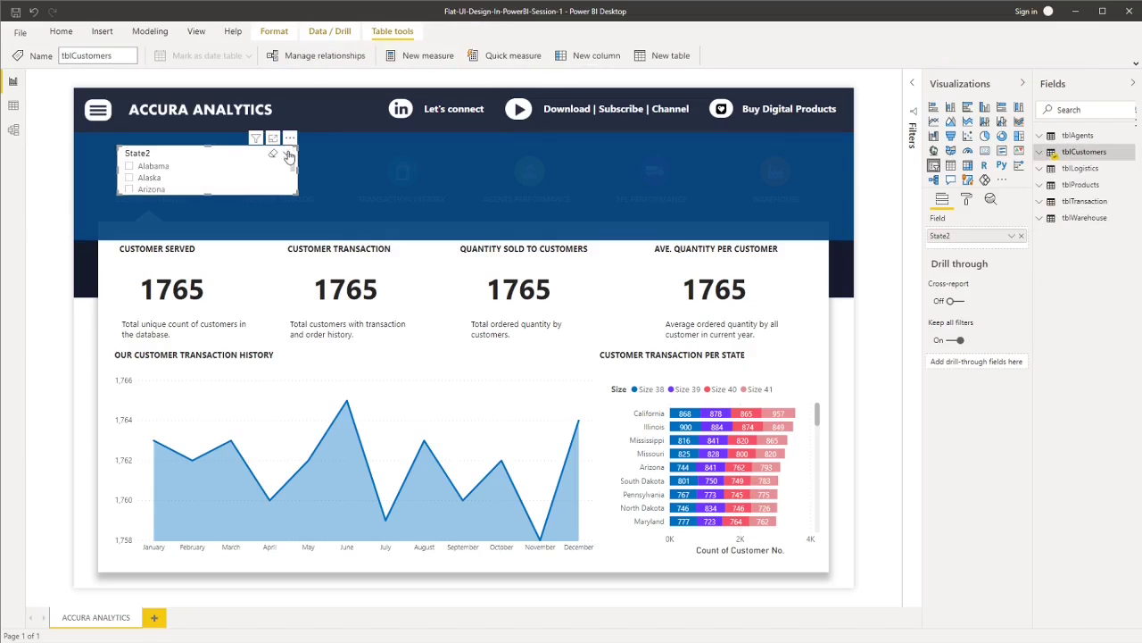
Switch the State2 slicer to Dropdown style and shrink it to fit the tile.
drag(293, 190, 293, 296)
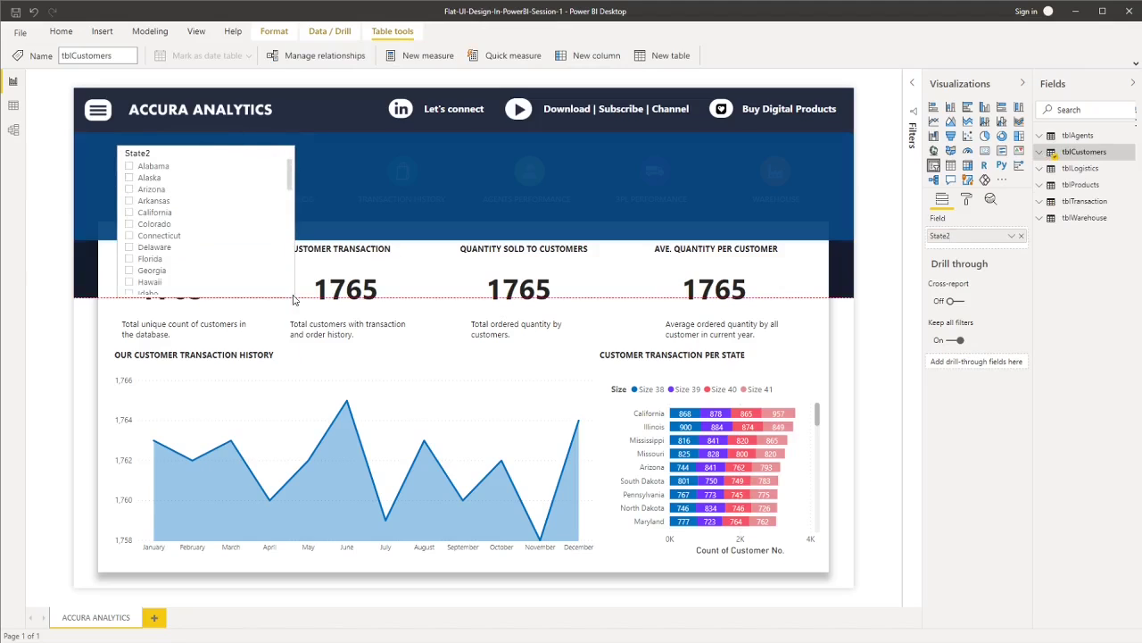
click(283, 156)
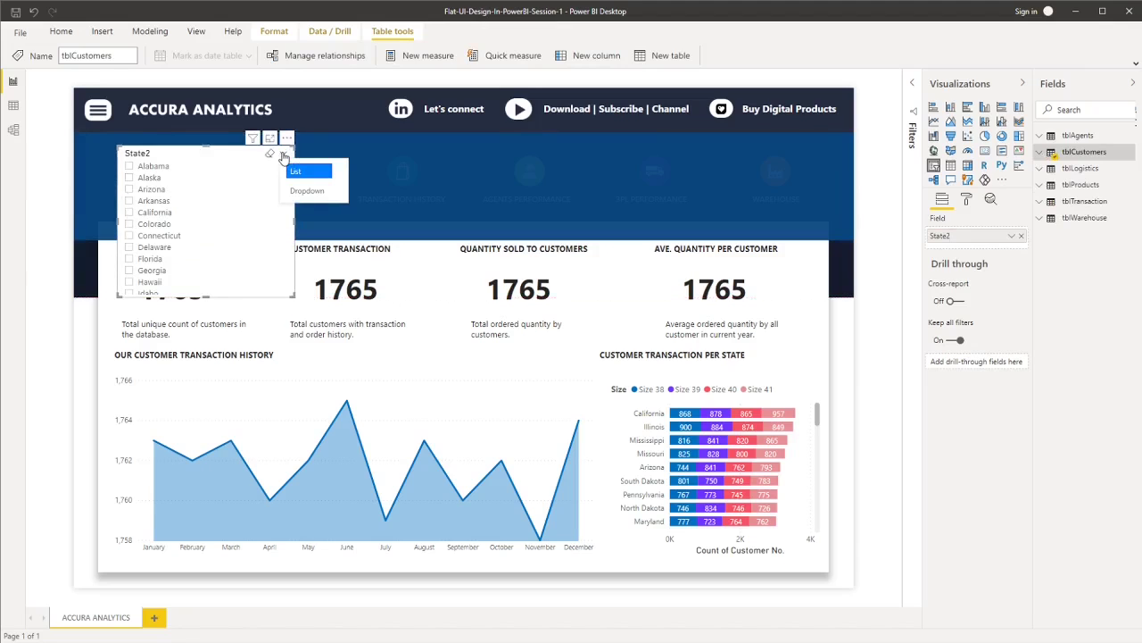
click(304, 191)
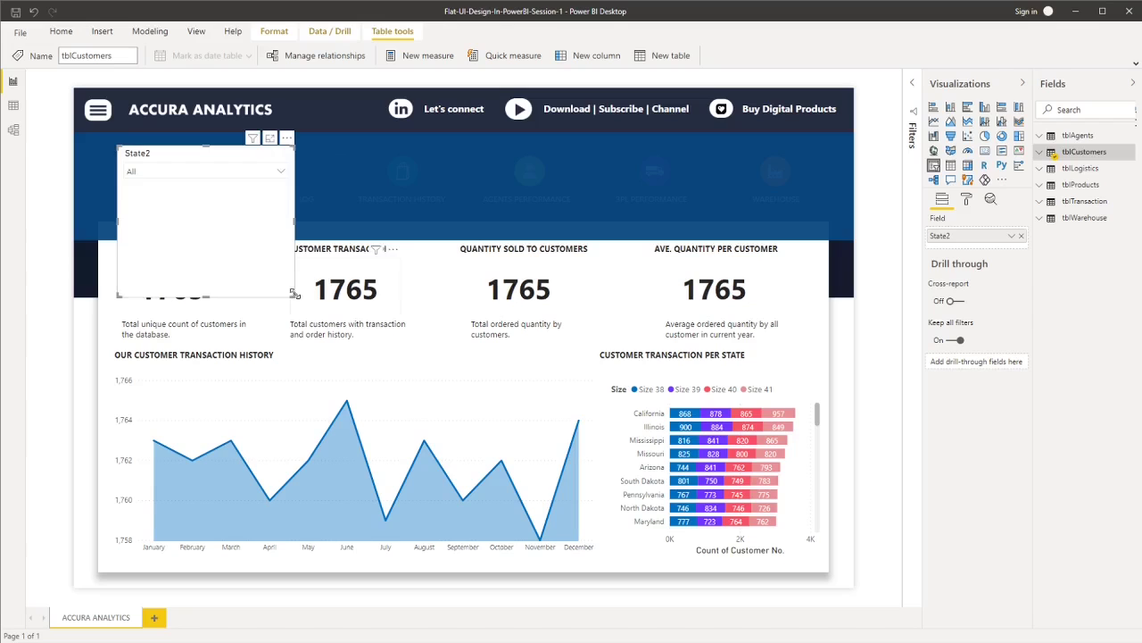
drag(293, 295, 289, 198)
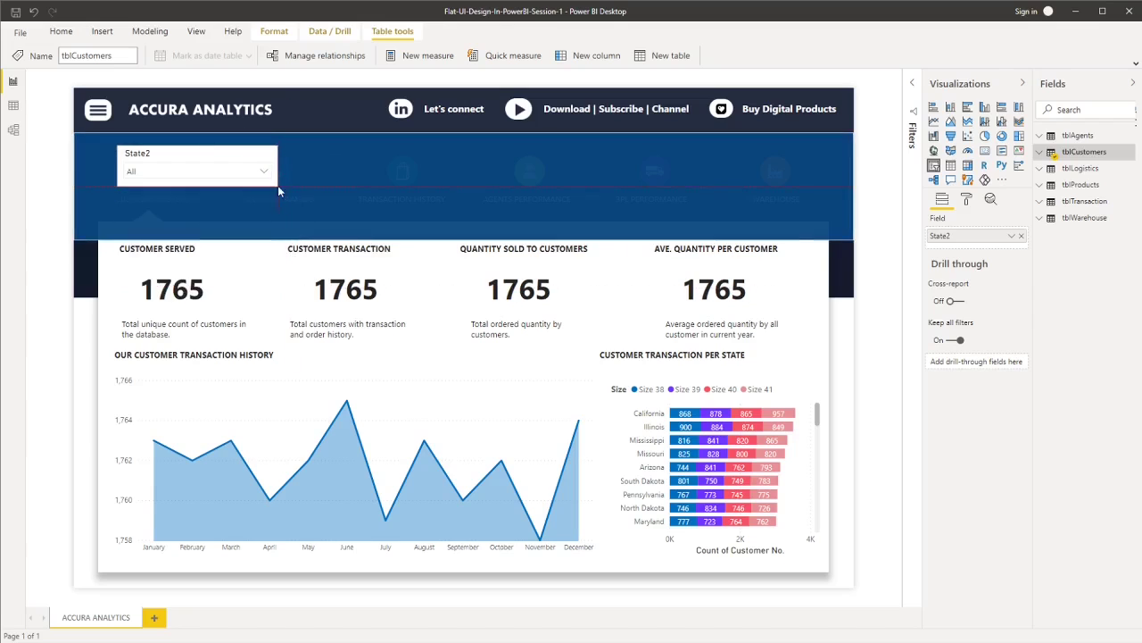
Hide the slicer header and style its items with white text on dark blue.
click(966, 198)
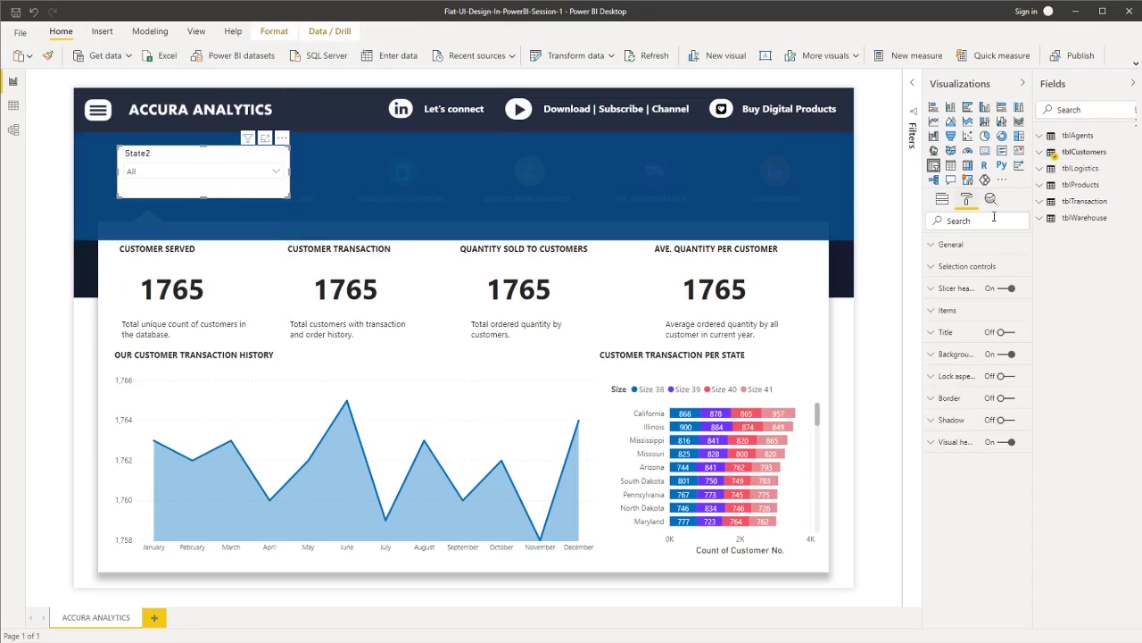
click(1010, 288)
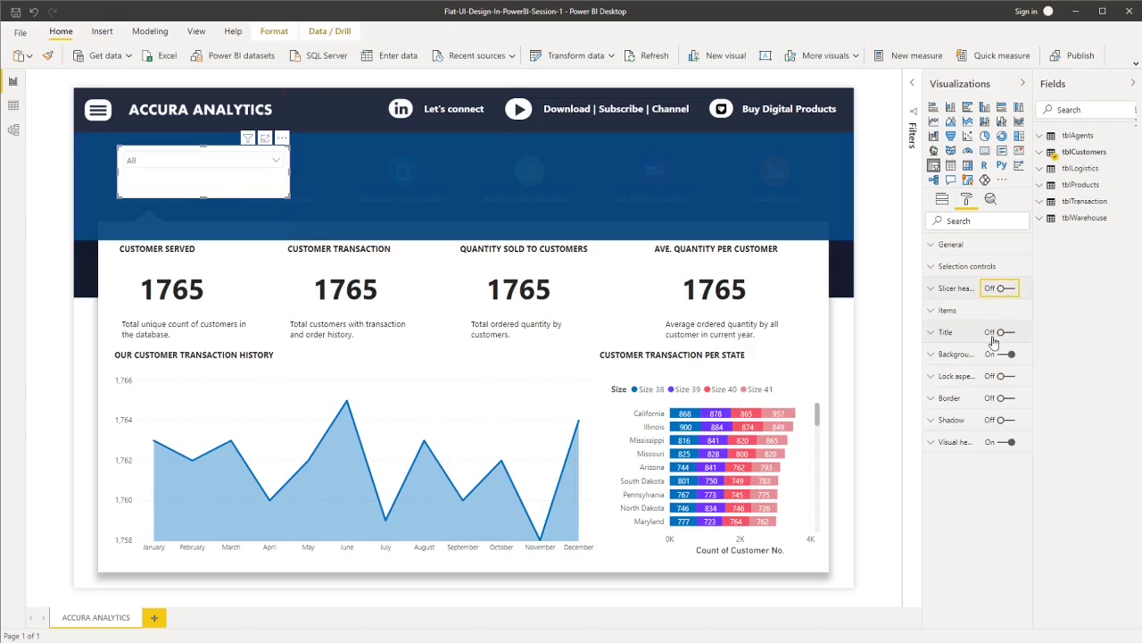
click(964, 311)
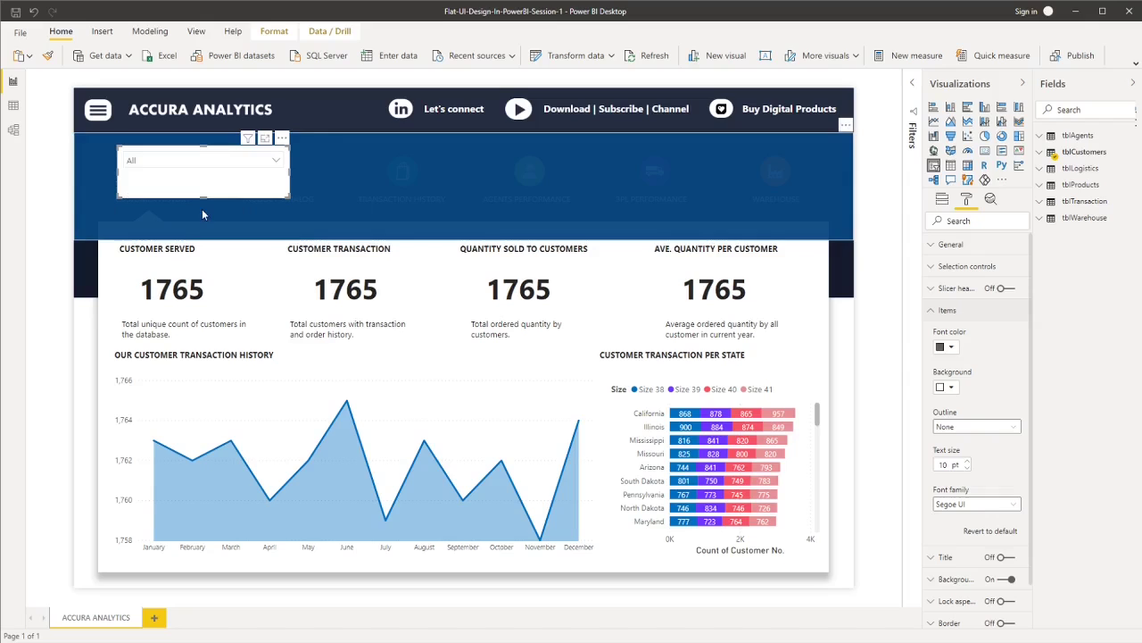
click(952, 350)
click(934, 375)
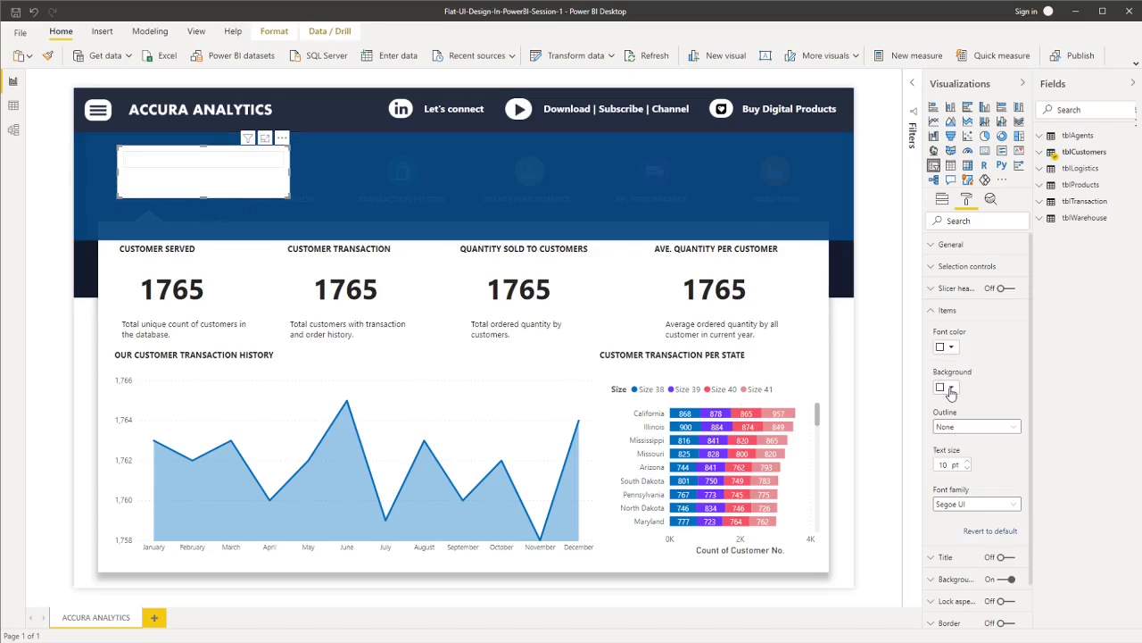
click(950, 388)
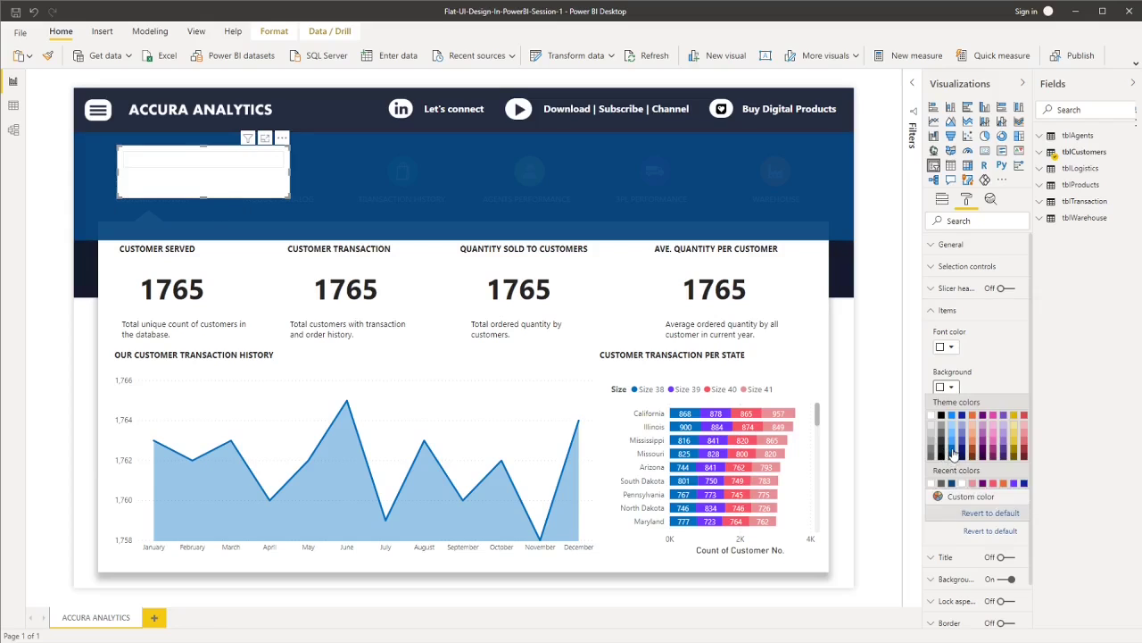
click(952, 456)
Switch the slicer's own background off so it becomes transparent.
click(951, 389)
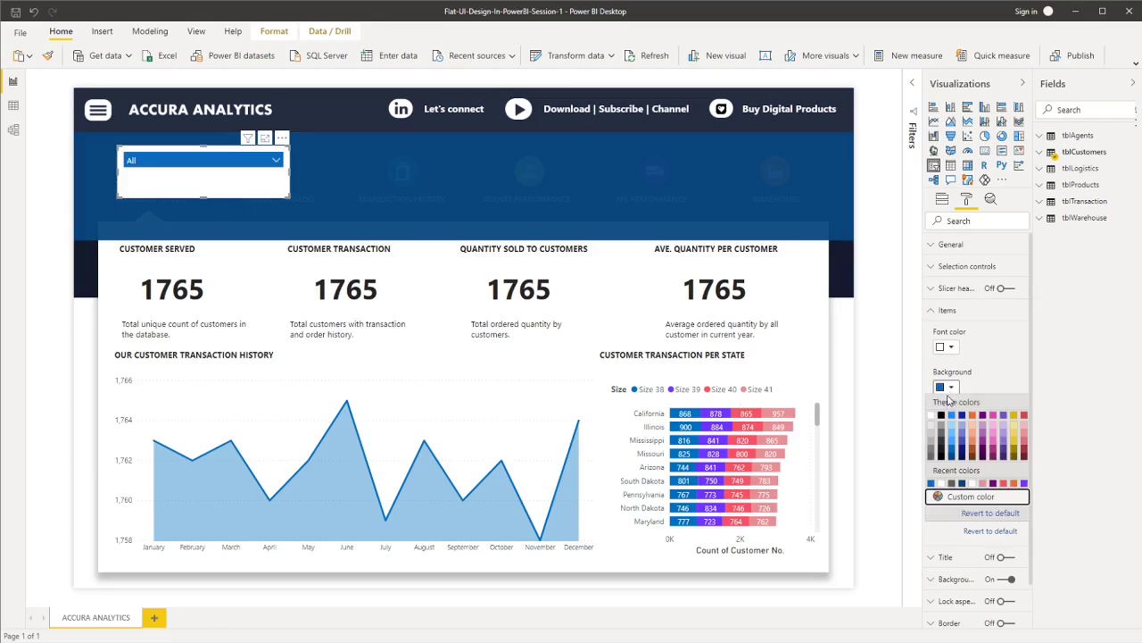
click(976, 383)
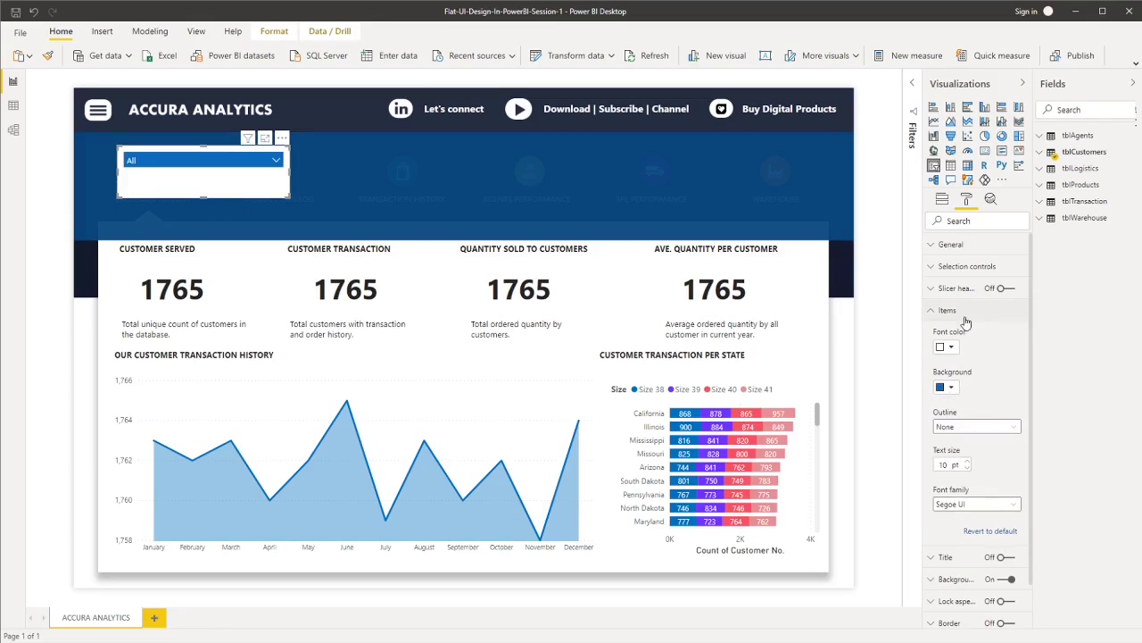
click(944, 388)
click(965, 323)
click(973, 319)
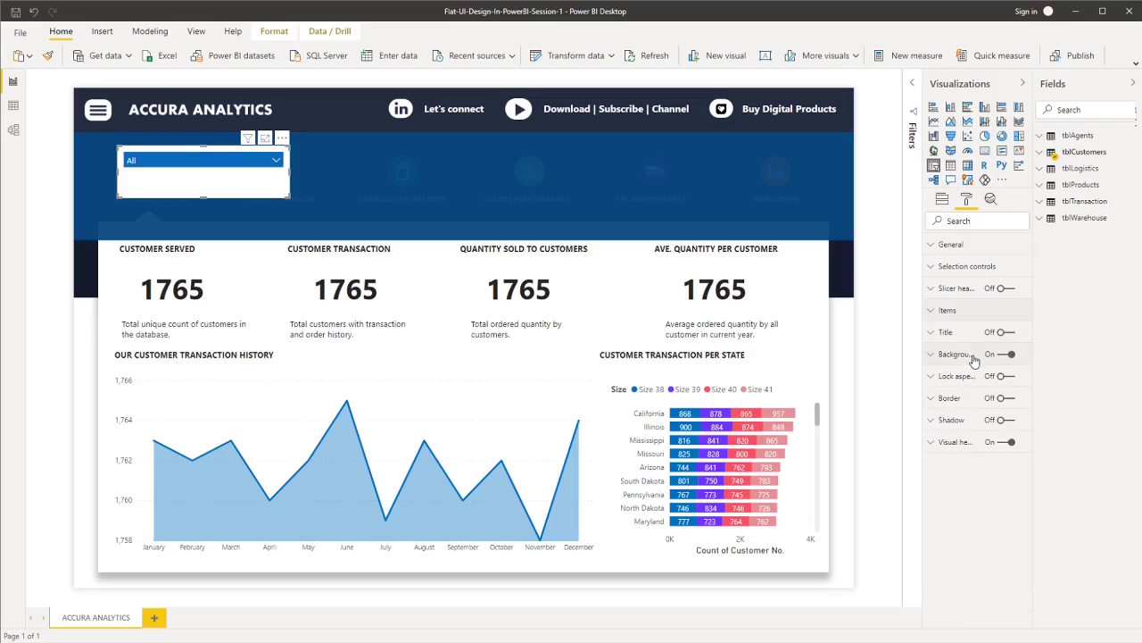
click(1007, 355)
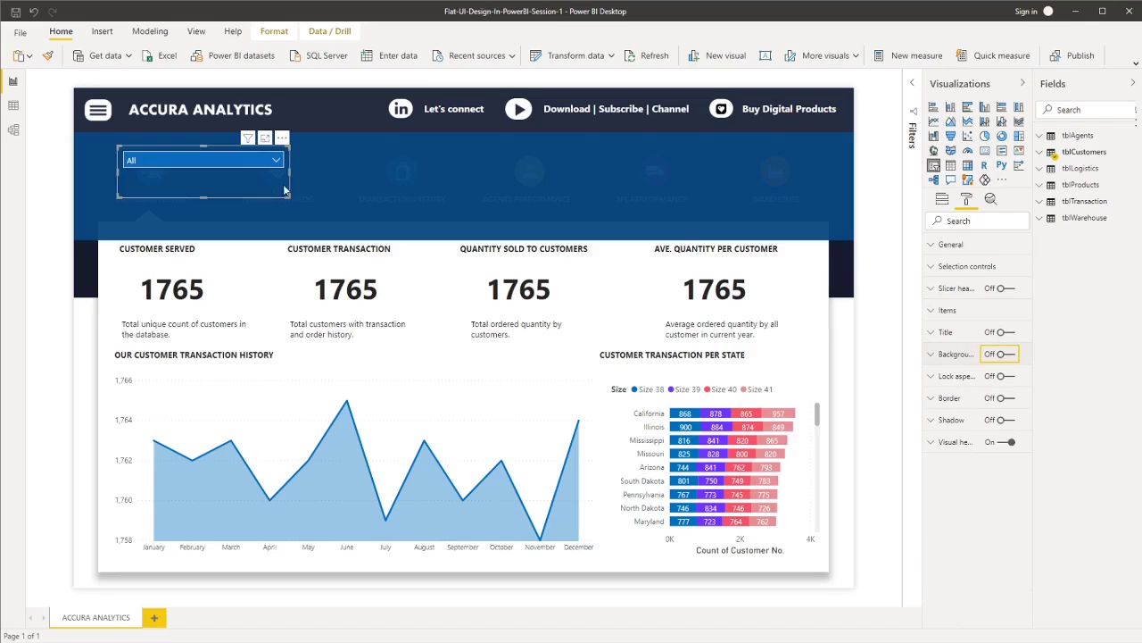
Place a copy of the CUSTOMER SERVED text box beside the slicer, relabelled 'SELECT STATE:' in white.
click(133, 256)
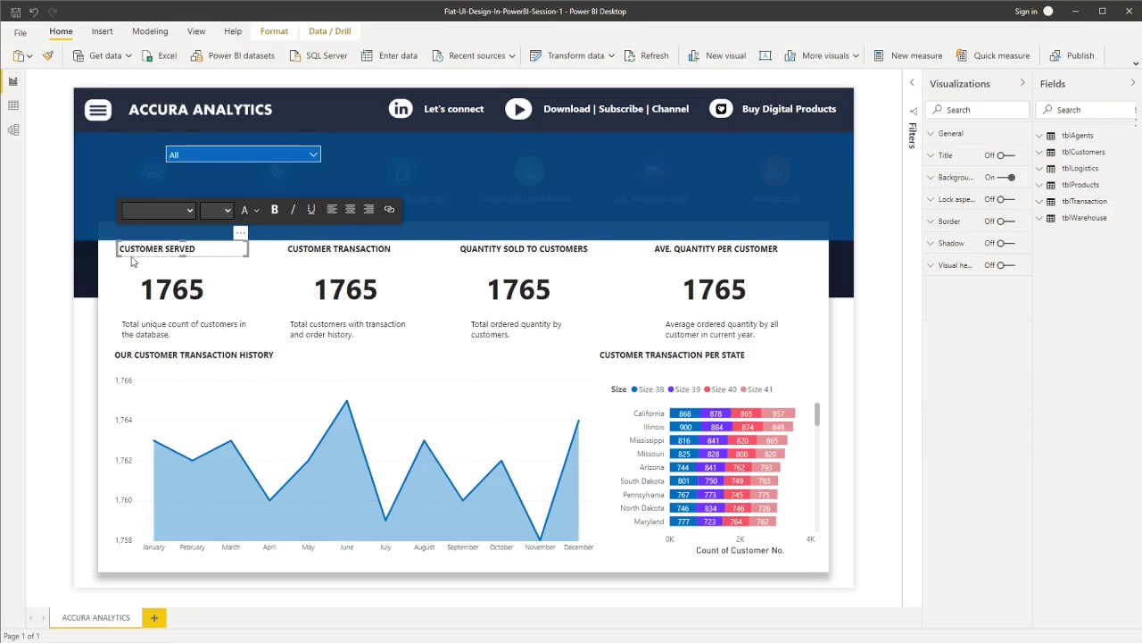
drag(147, 264, 119, 162)
click(123, 154)
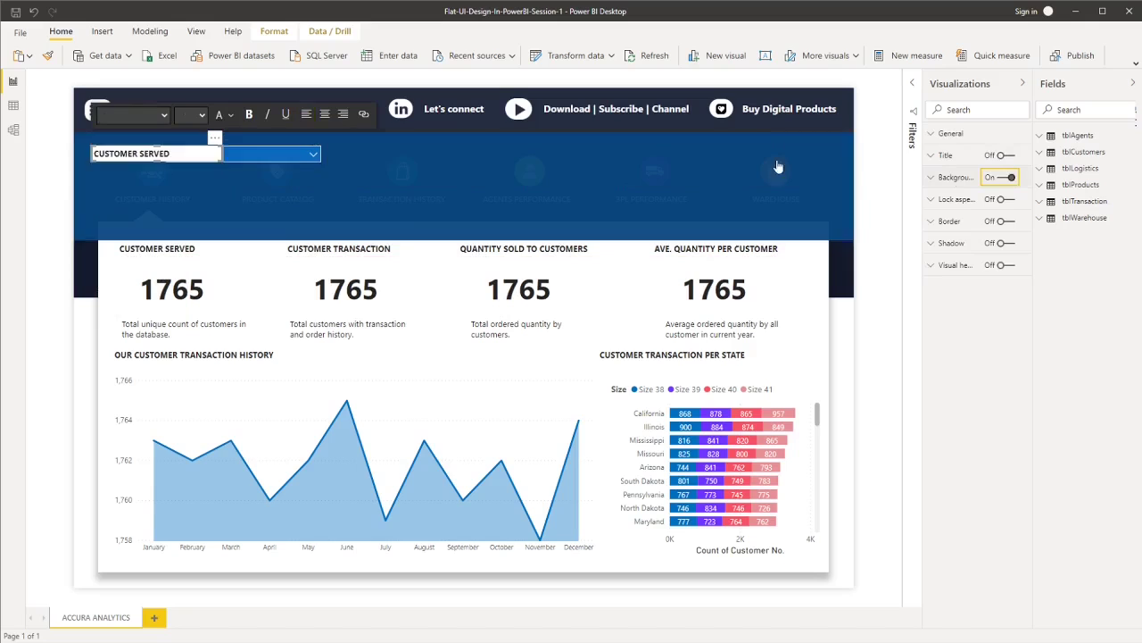
key(ctrl+a)
key(BackSpace)
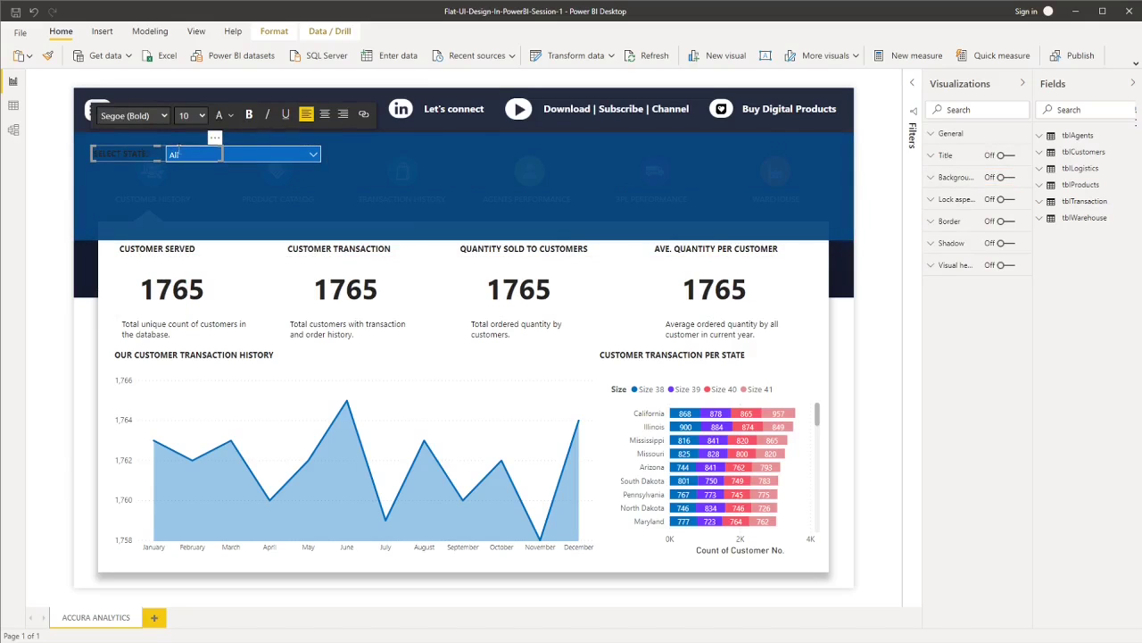
click(230, 115)
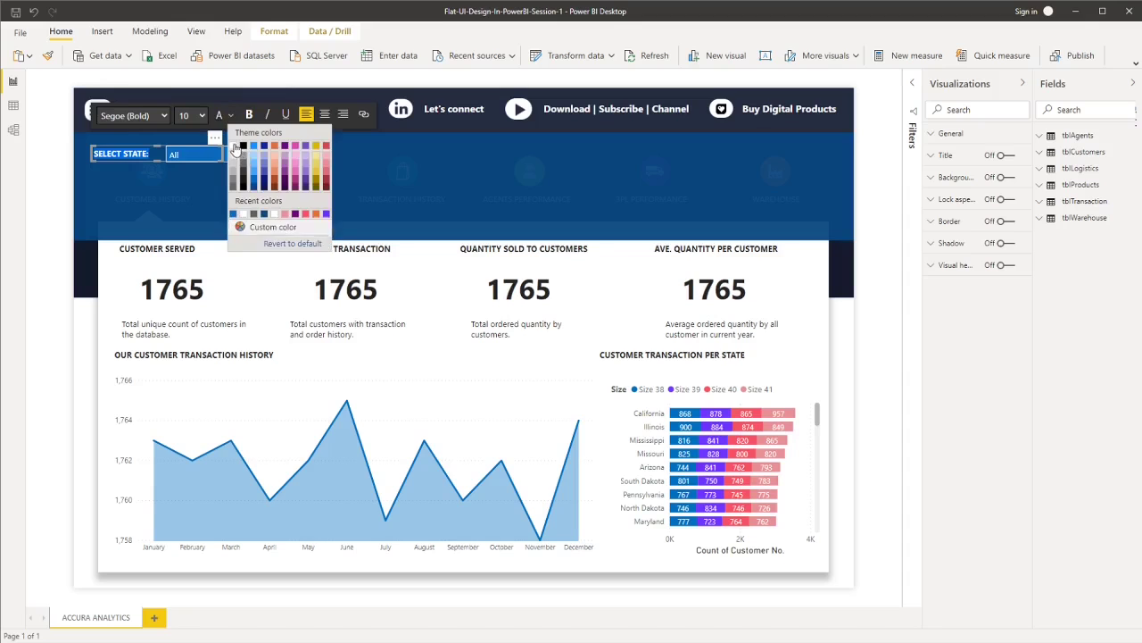
click(235, 147)
click(155, 159)
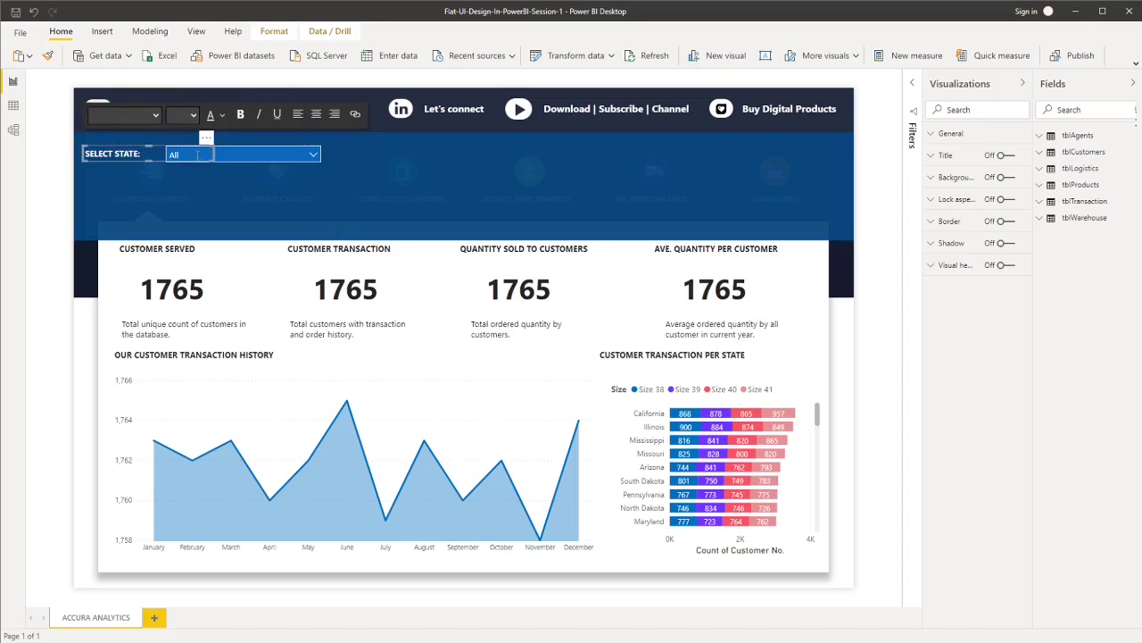
Paste the disclaimer text box below SELECT STATE: and edit it to say the data is dummy.
click(56, 236)
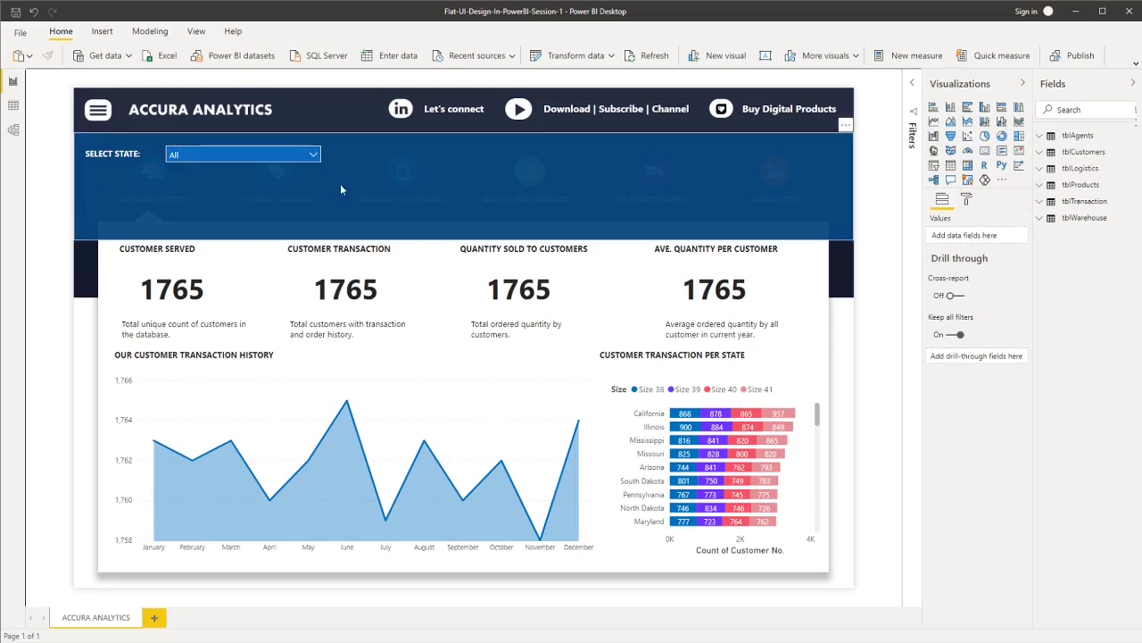
key(ctrl+v)
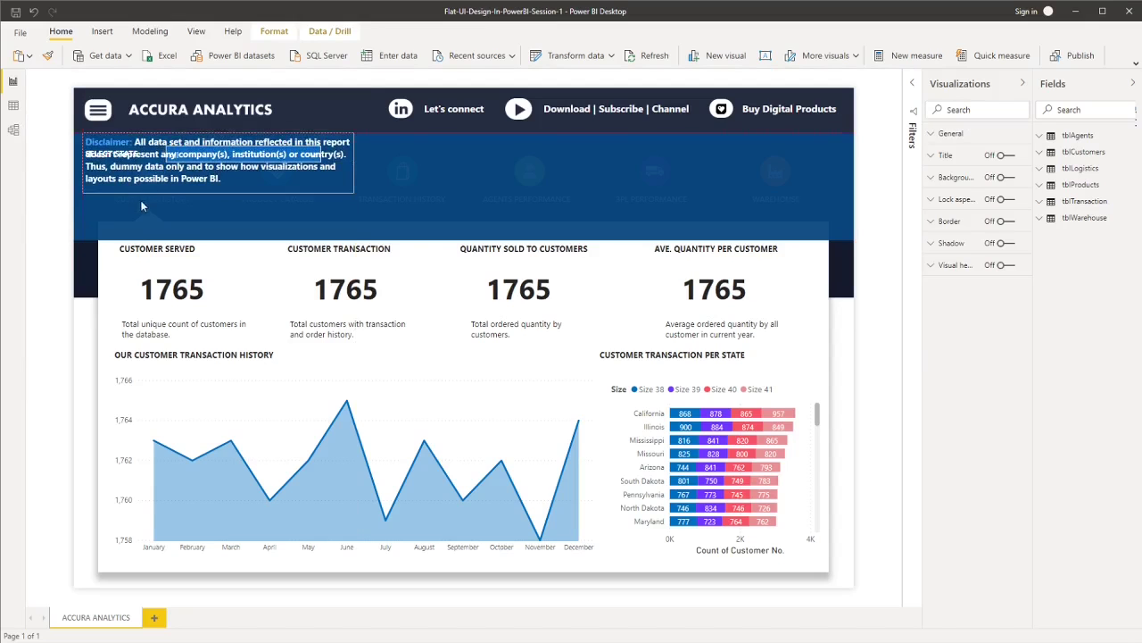
drag(143, 187, 142, 232)
click(174, 216)
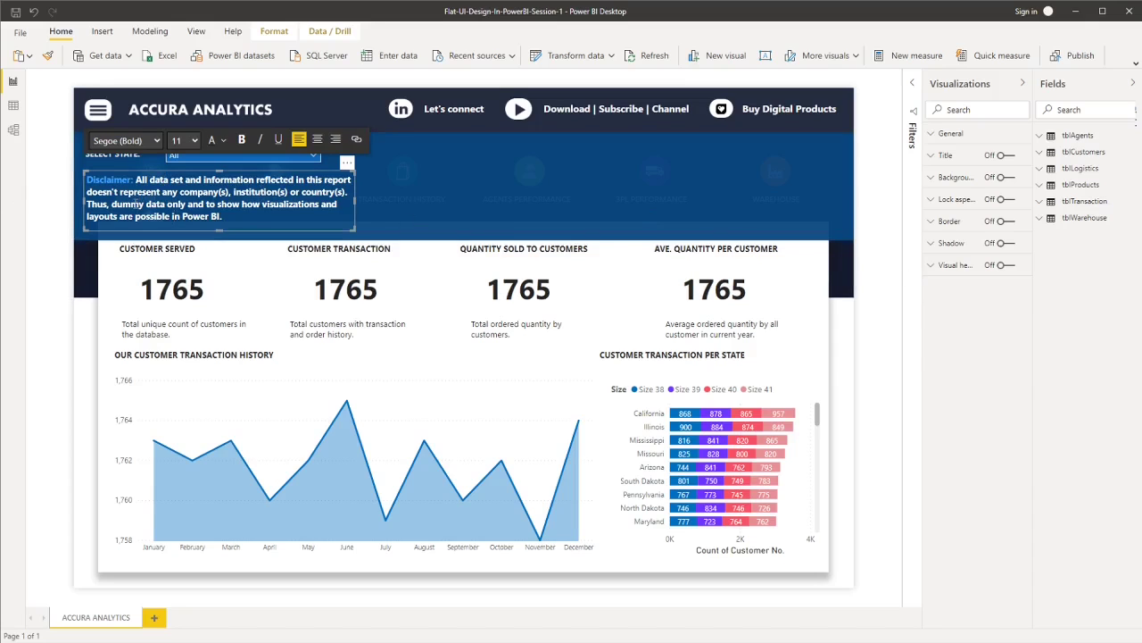
click(890, 293)
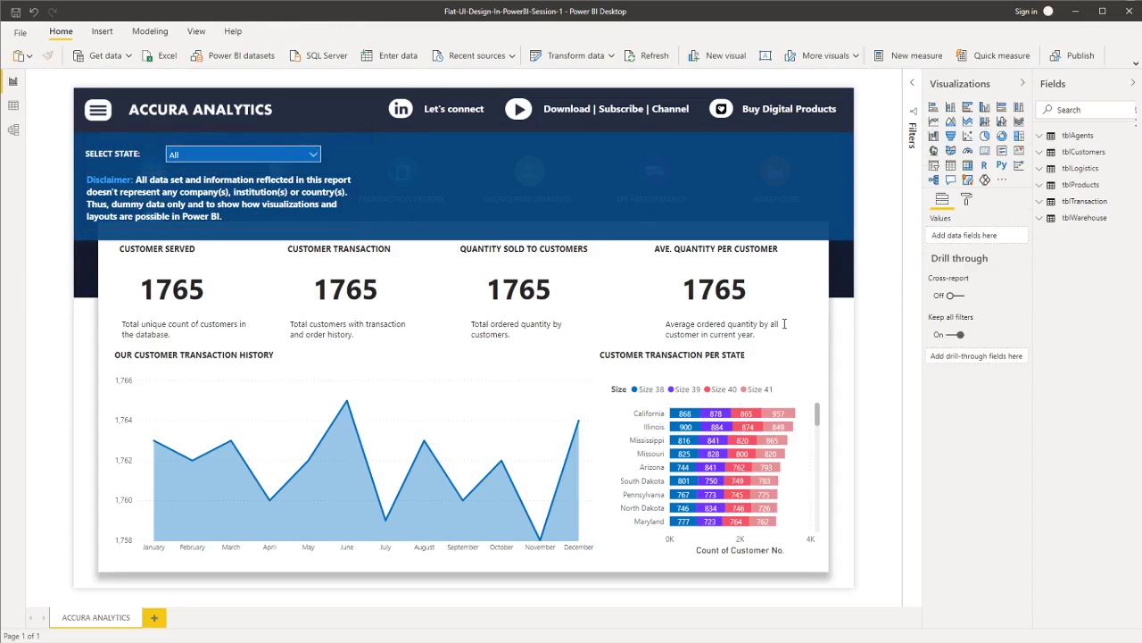
Duplicate the State slicer, widen the copy to its right, show its header and set List style.
click(170, 166)
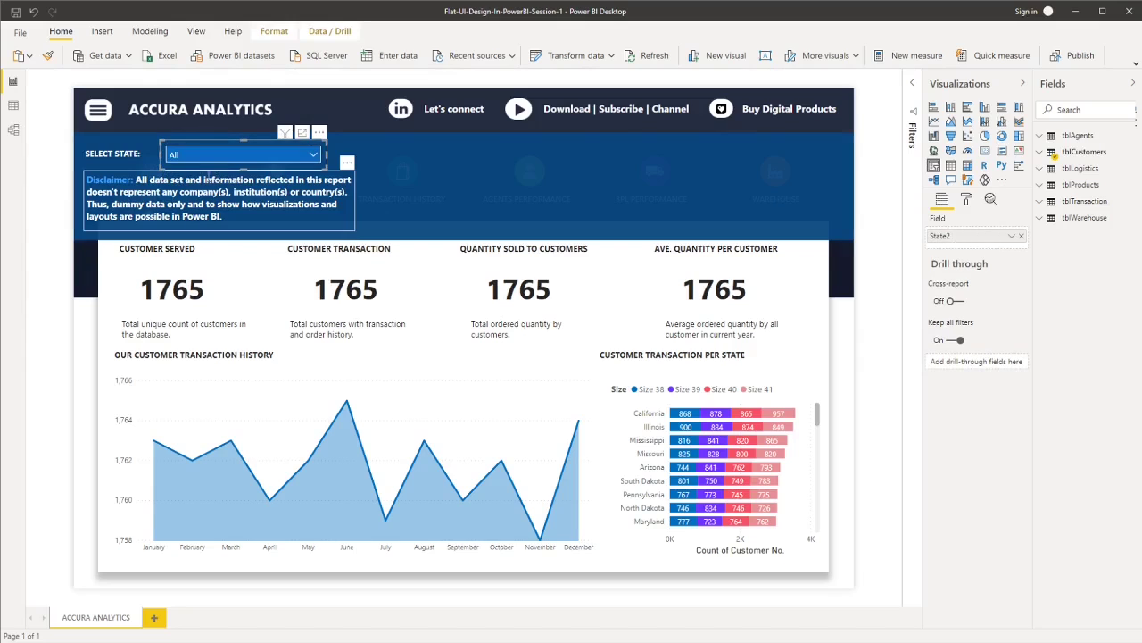
key(ctrl+c)
key(ctrl+v)
drag(201, 175, 397, 170)
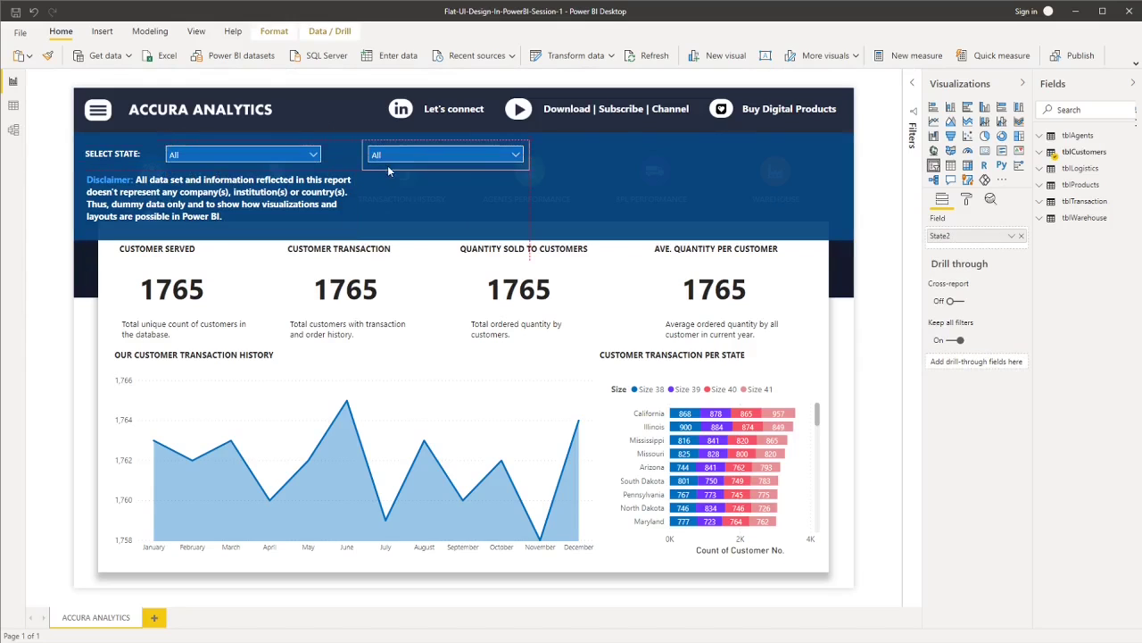
drag(528, 169, 781, 219)
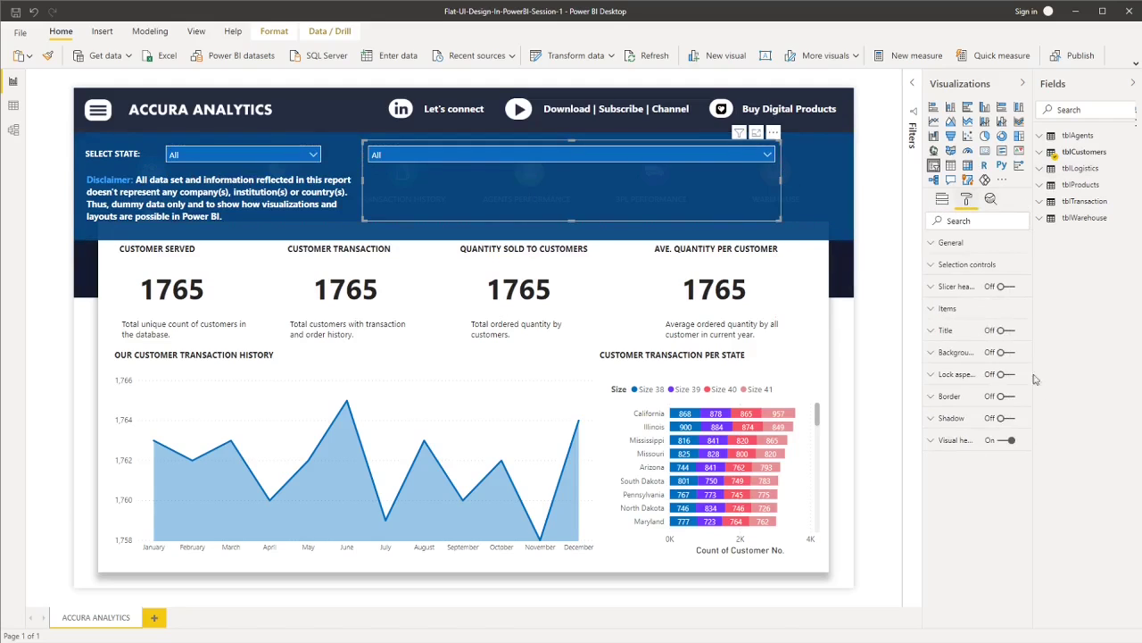
click(1005, 289)
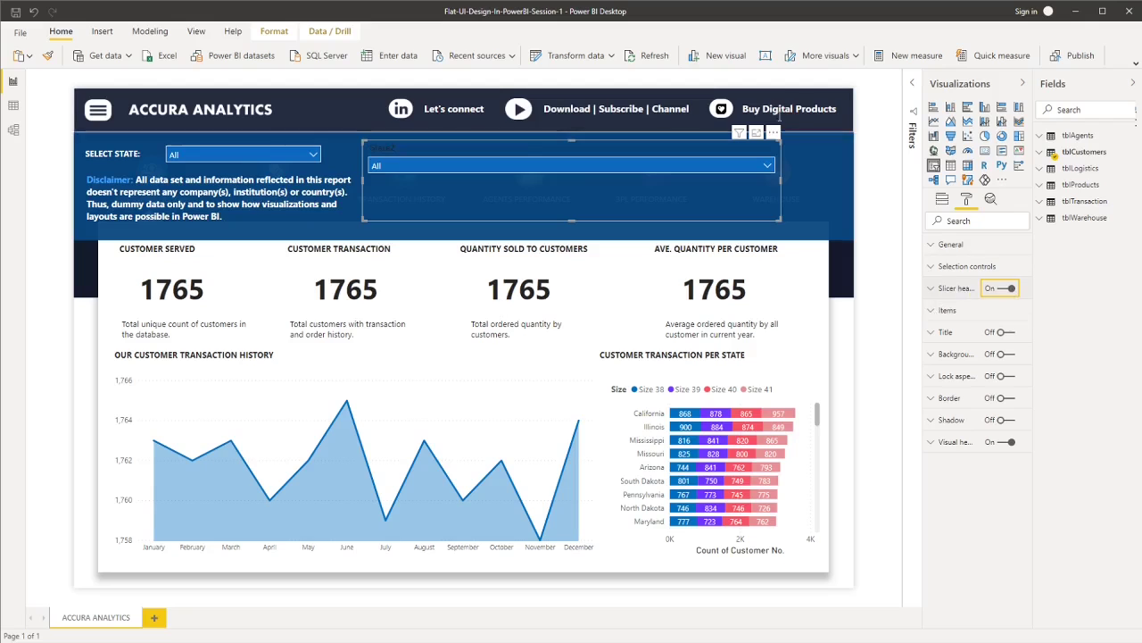
click(773, 149)
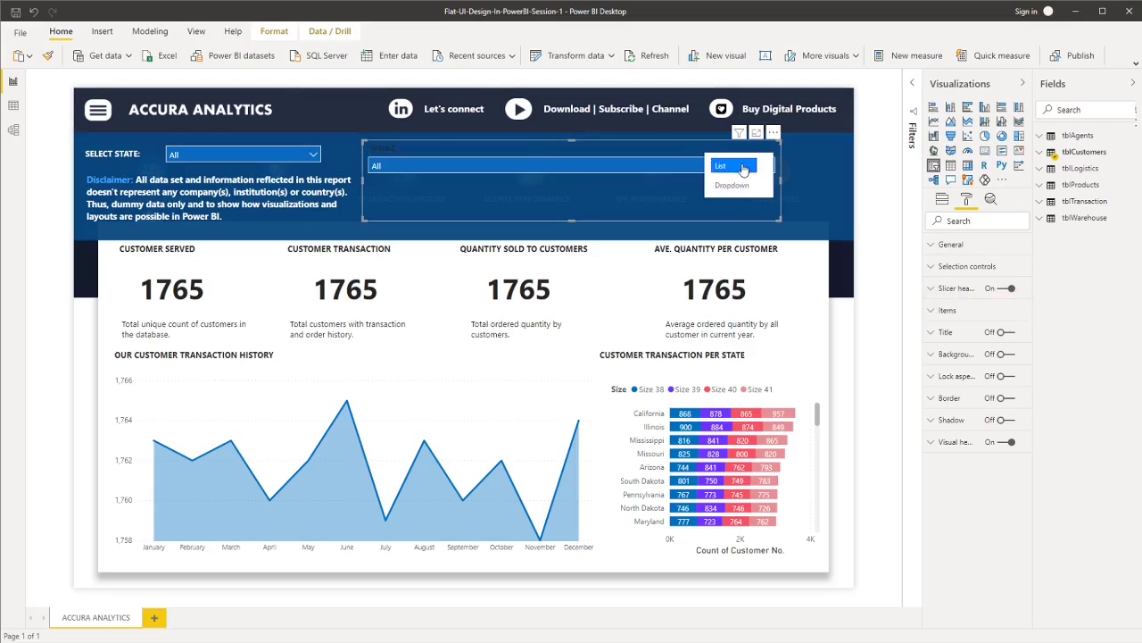
click(743, 169)
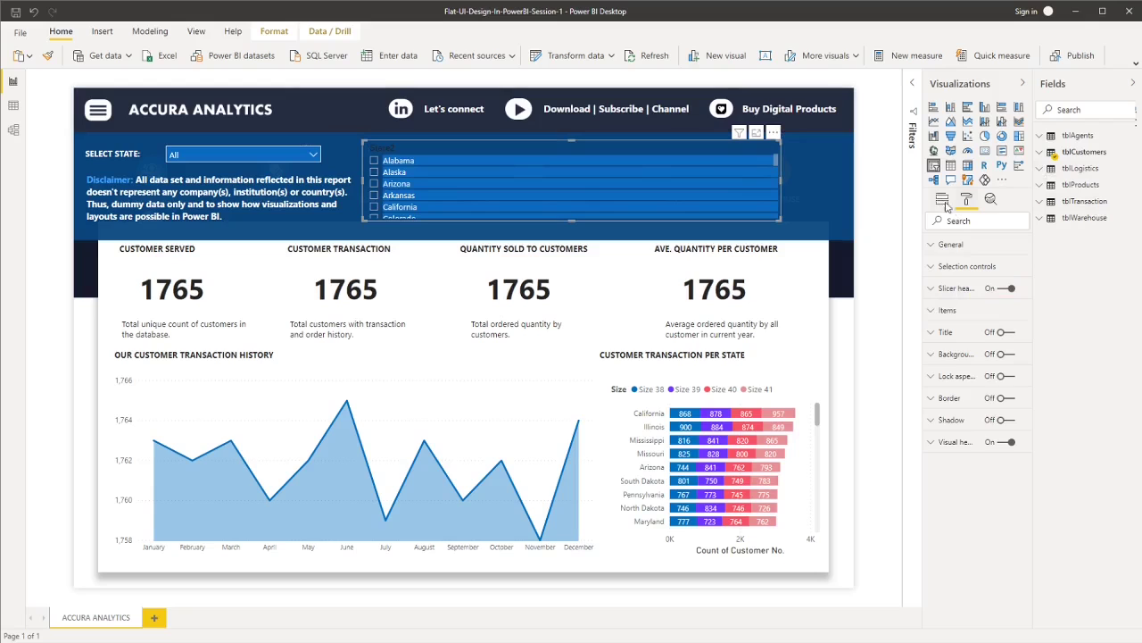
Replace State2 in the copied slicer with tblTransaction Month > Date Hierarchy > Month.
click(942, 198)
click(1021, 235)
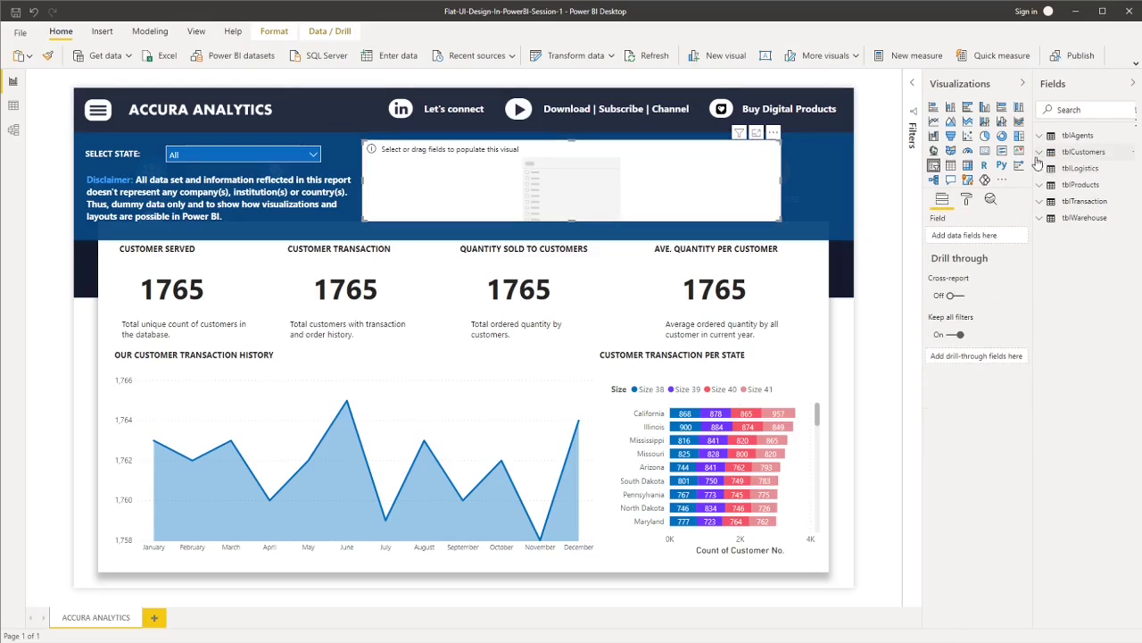
click(1071, 152)
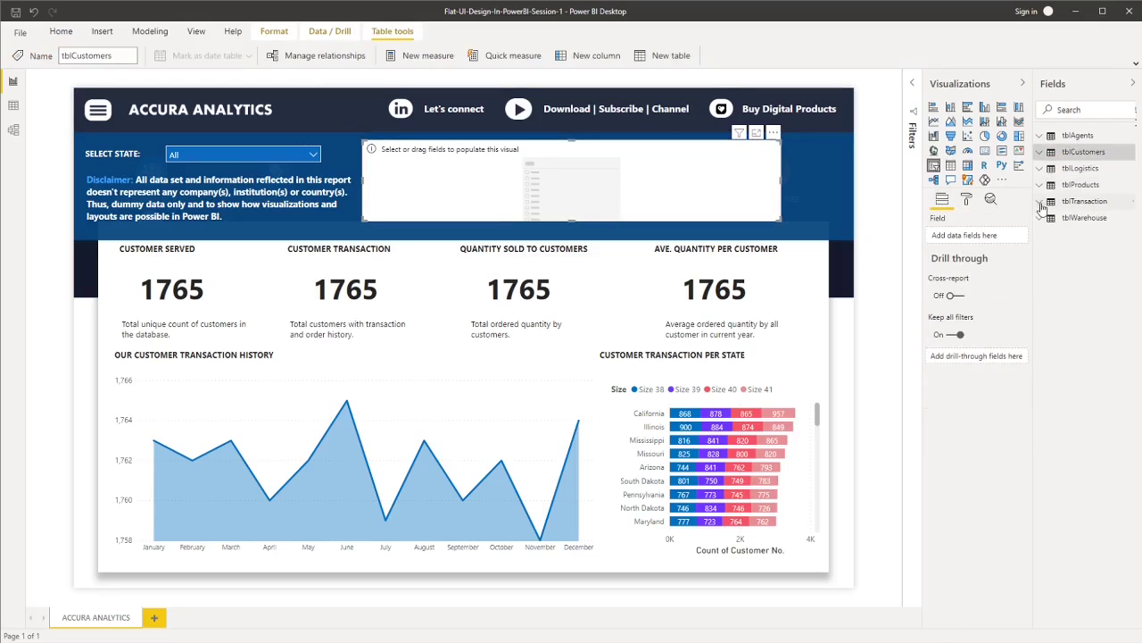
click(1083, 201)
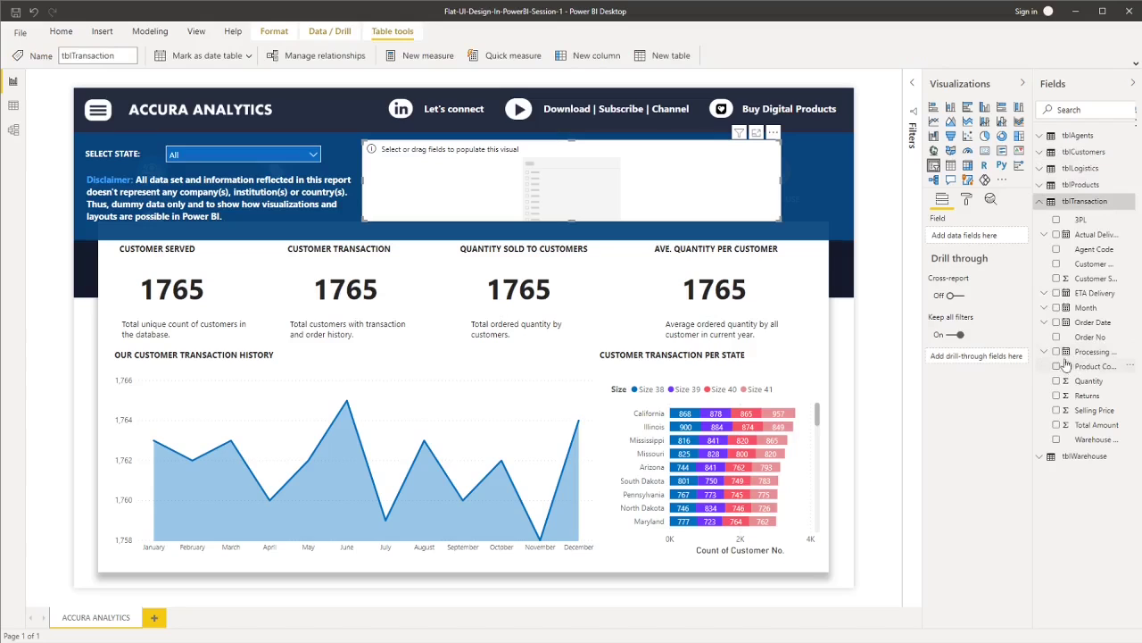
click(1044, 309)
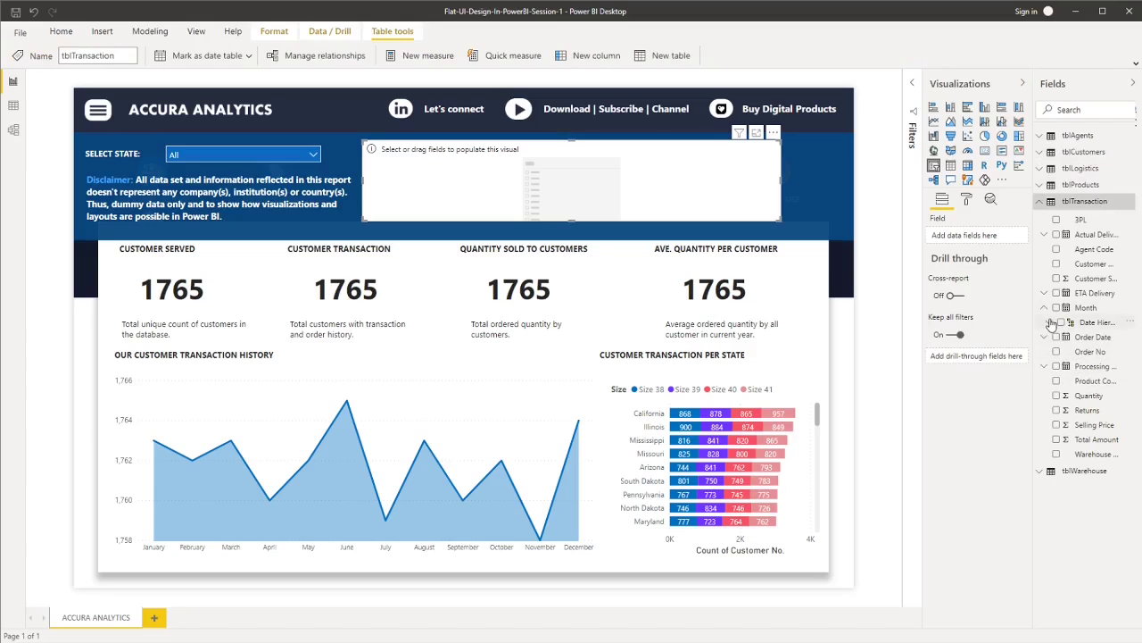
click(1049, 323)
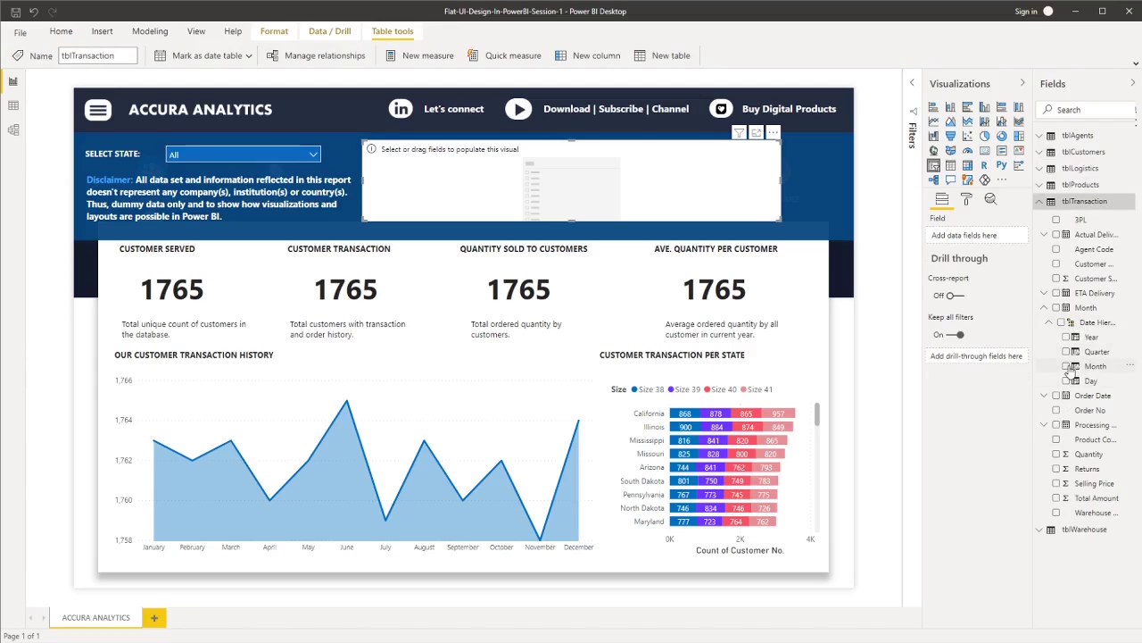
click(1068, 366)
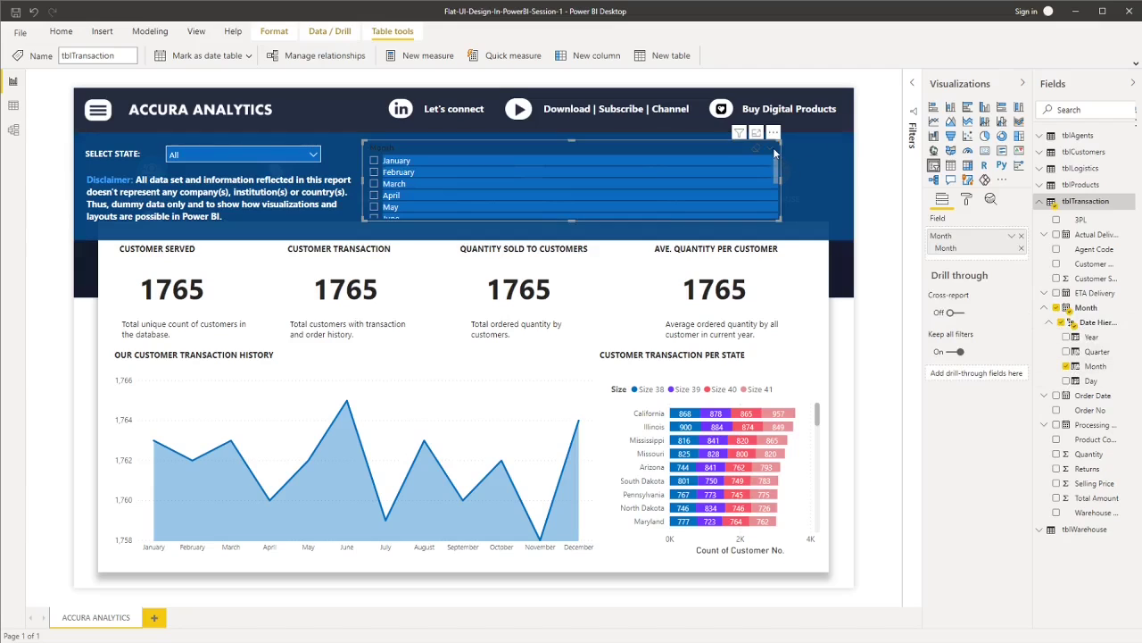
scroll(769, 178, down, 3)
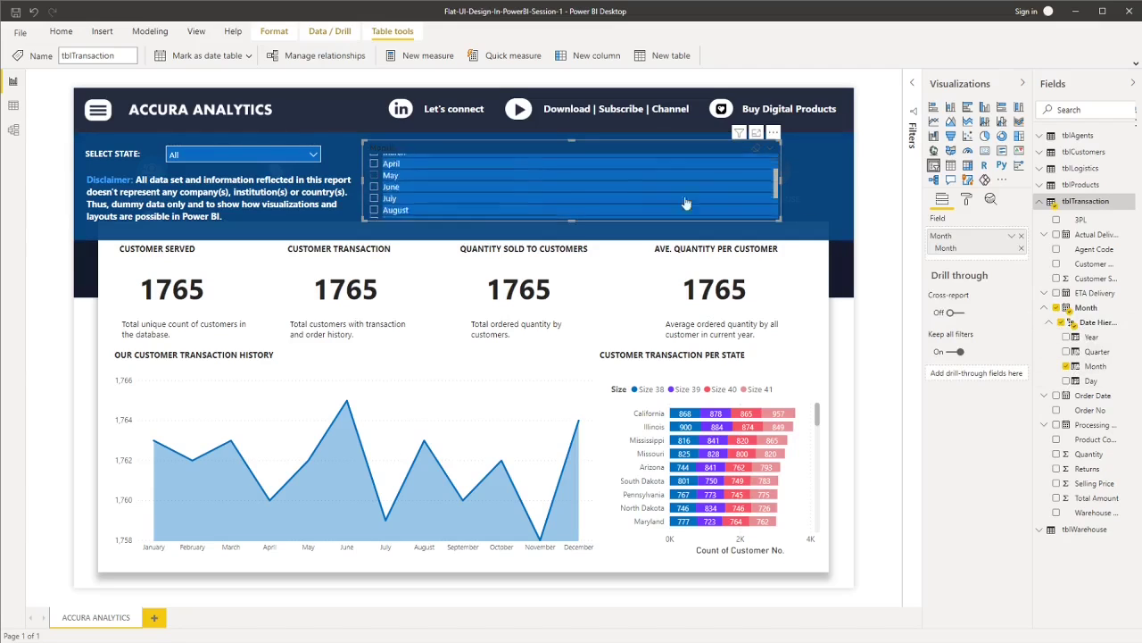
Set the month slicer's orientation to horizontal for a 3 by 4 layout.
click(971, 203)
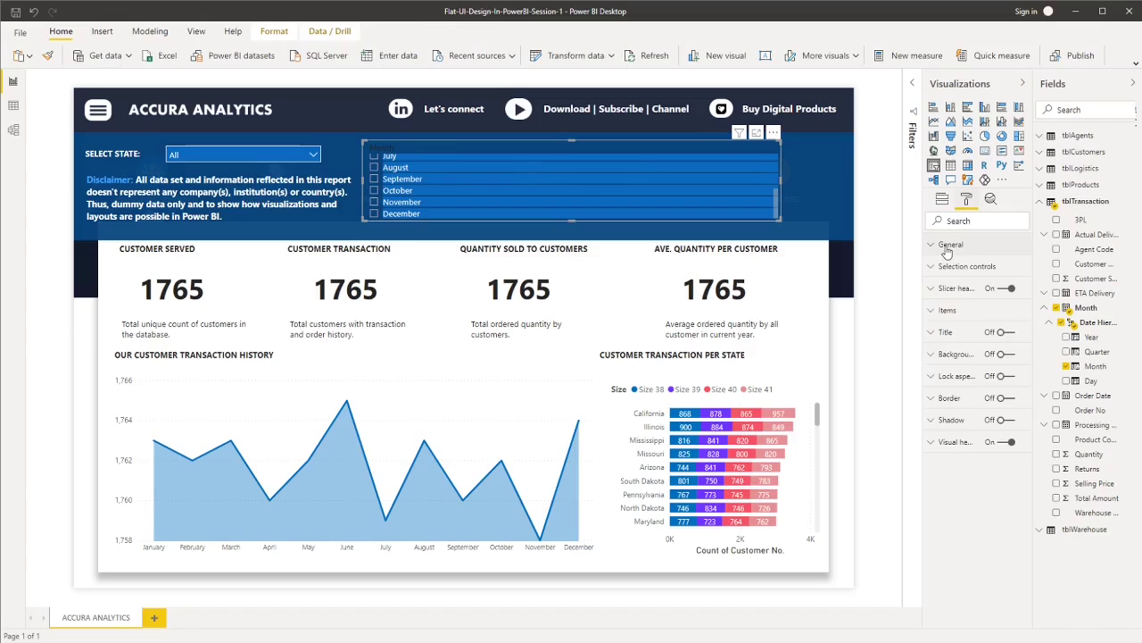
click(948, 250)
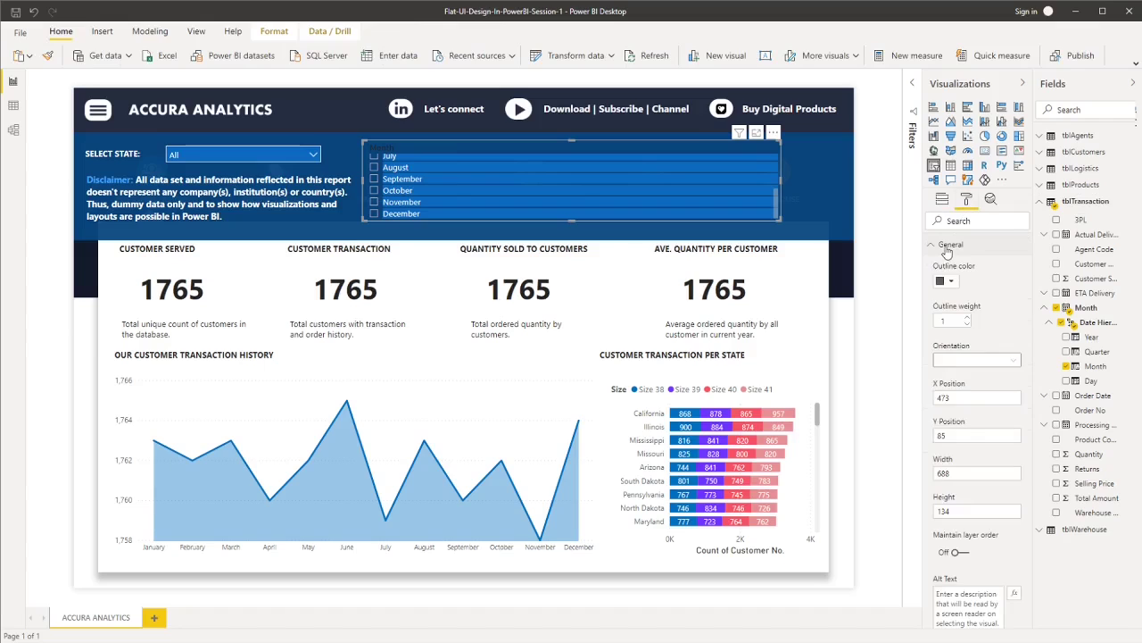
click(980, 360)
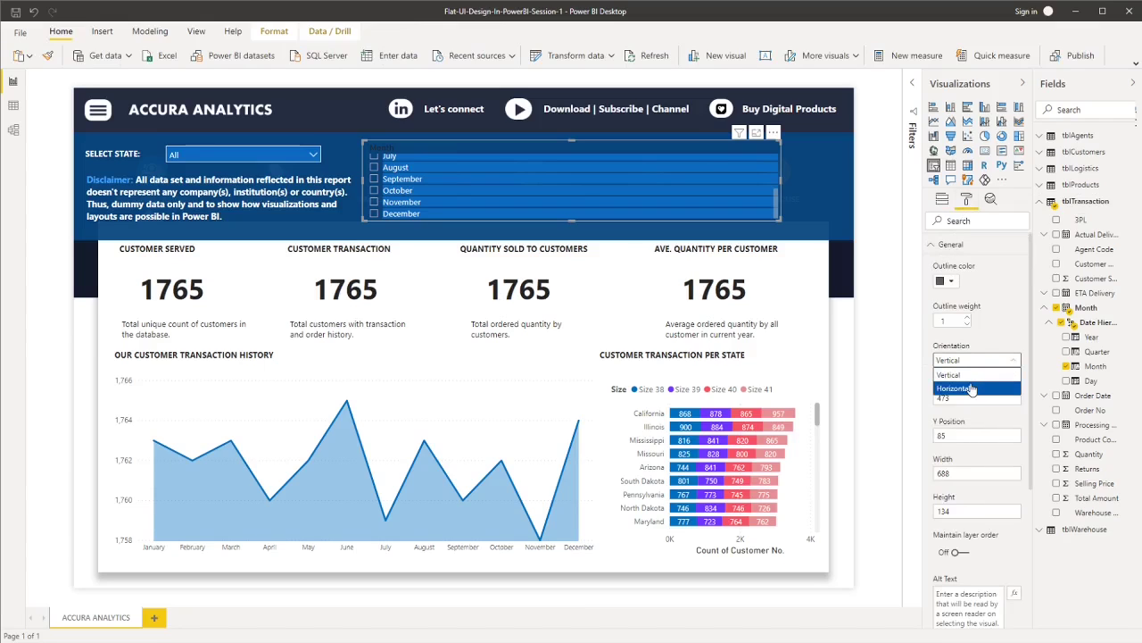
click(971, 389)
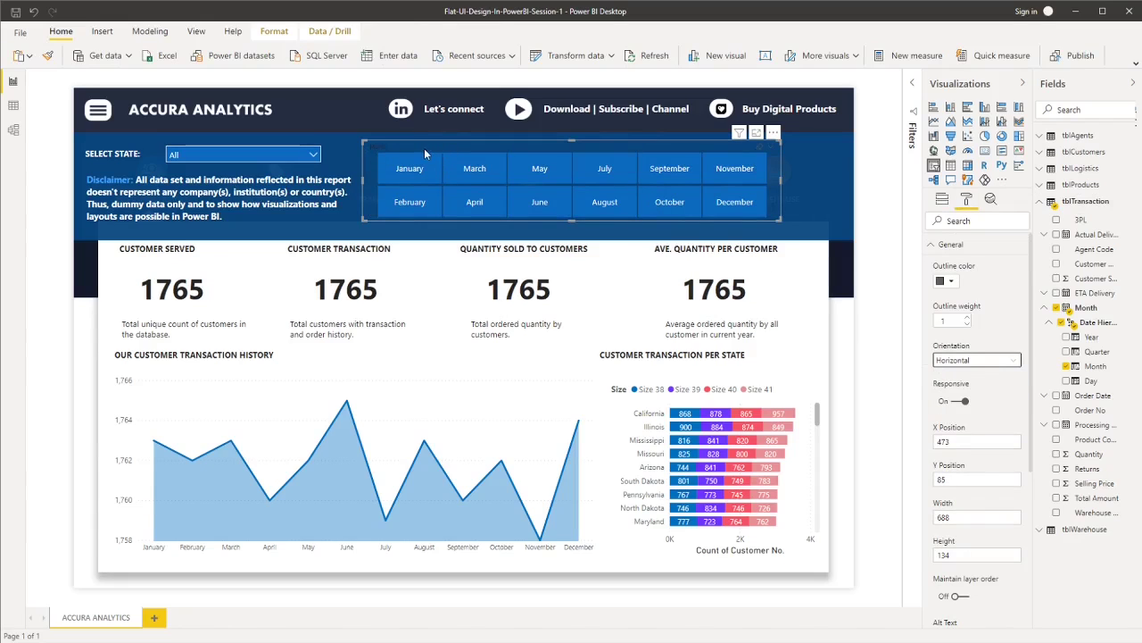
drag(424, 148, 426, 146)
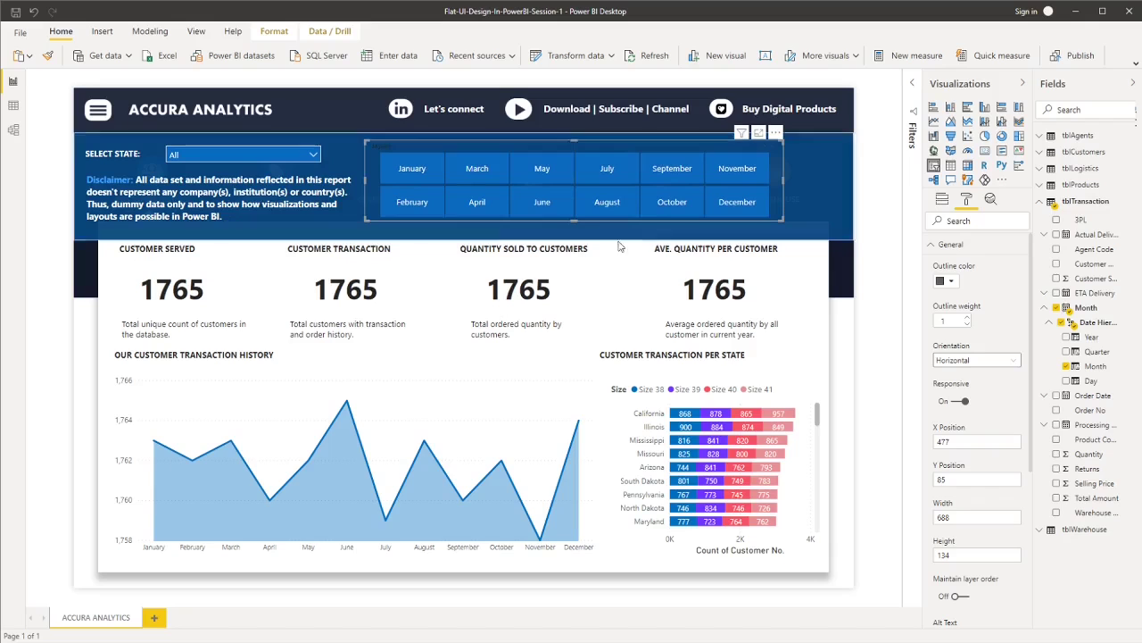
Turn off the month slicer's header and check the red X image at the banner's right.
click(943, 200)
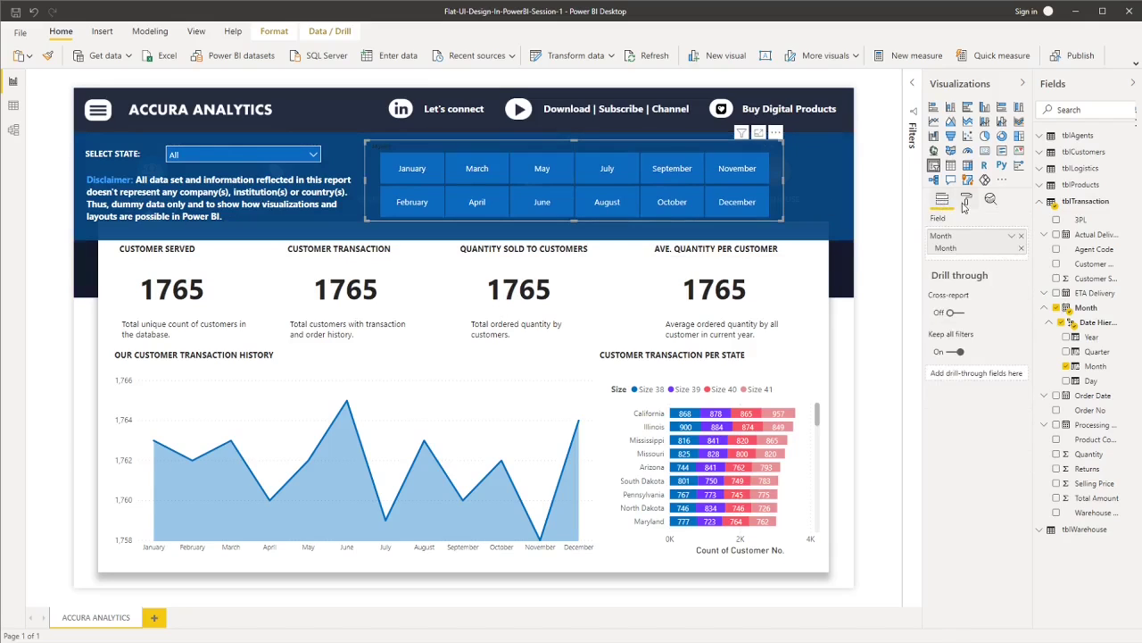
click(966, 200)
click(1006, 287)
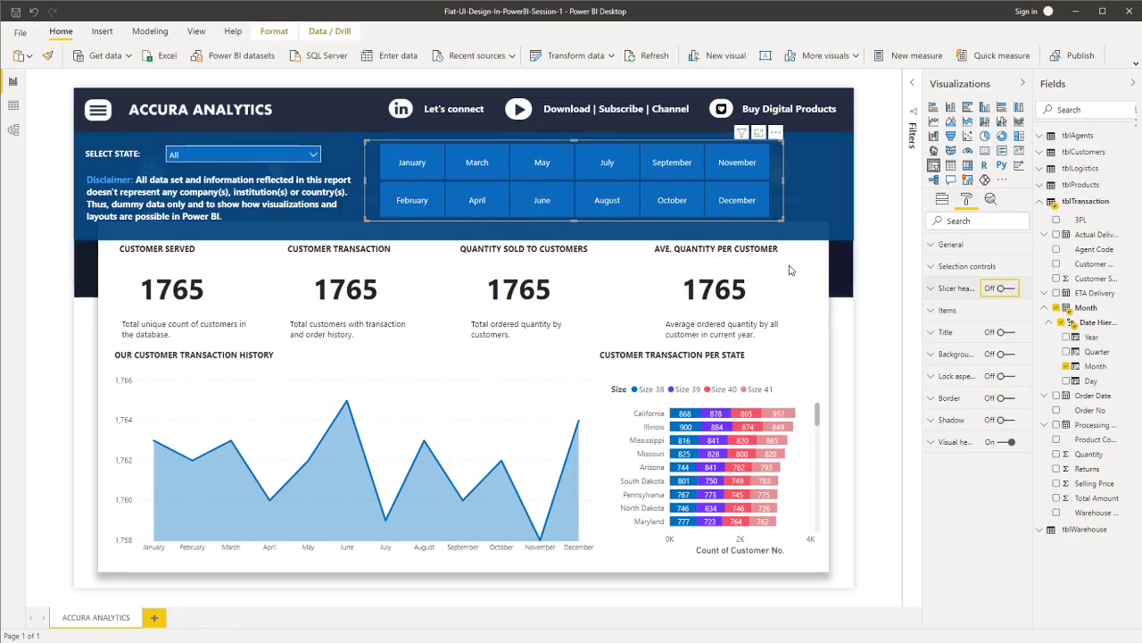
click(870, 205)
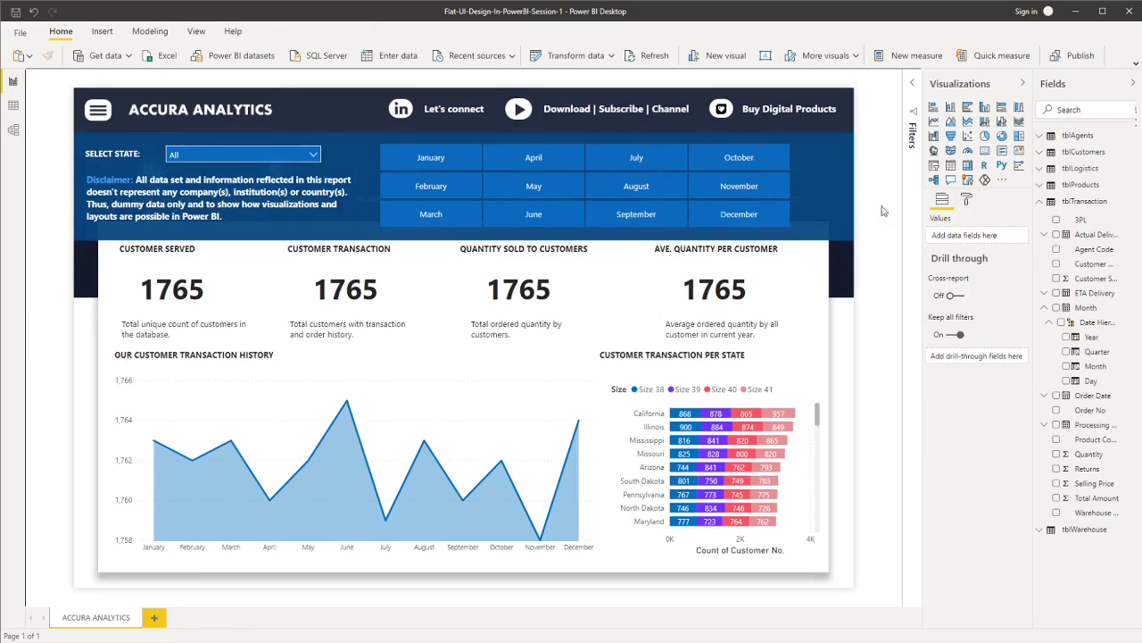
click(835, 156)
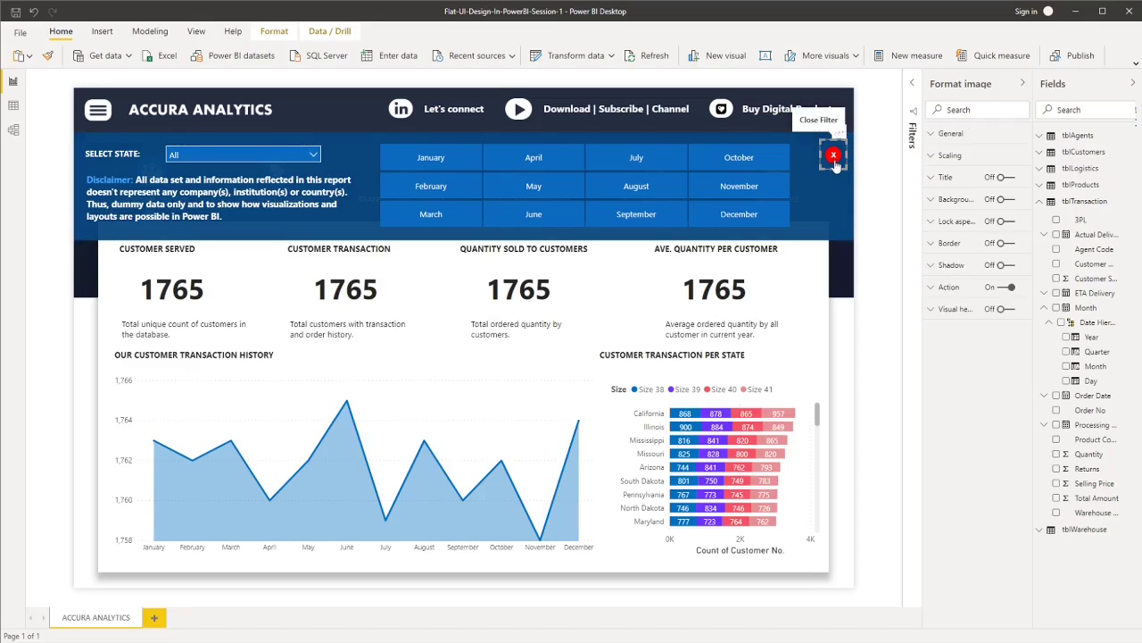
click(879, 180)
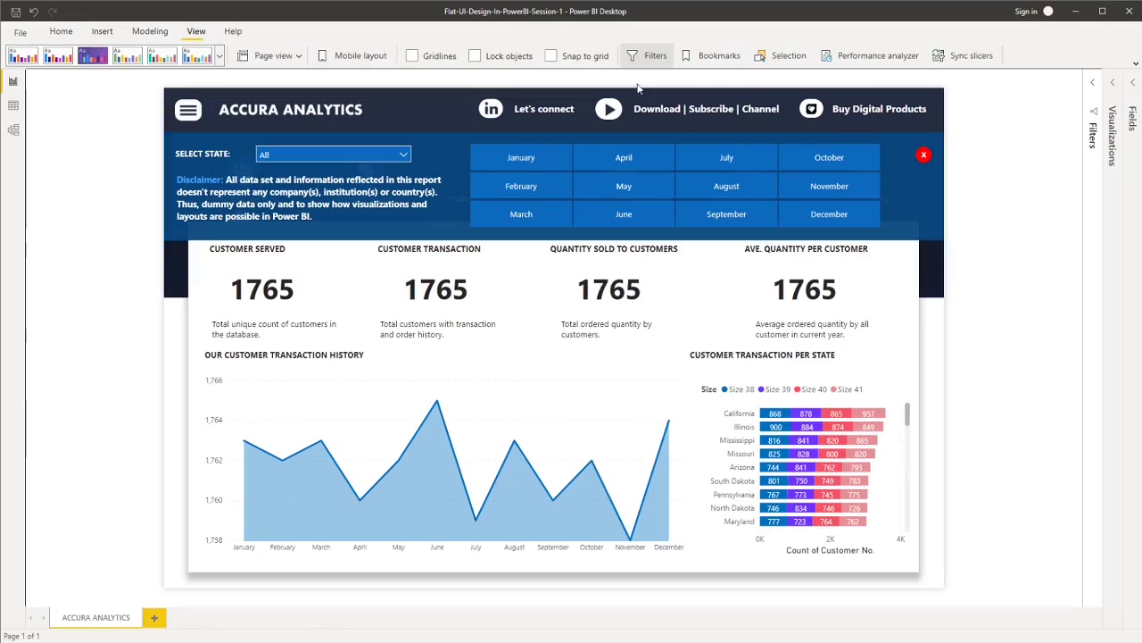
Group the state label, state slicer, disclaimer, month slicer and banner shape into Group 1.
click(719, 56)
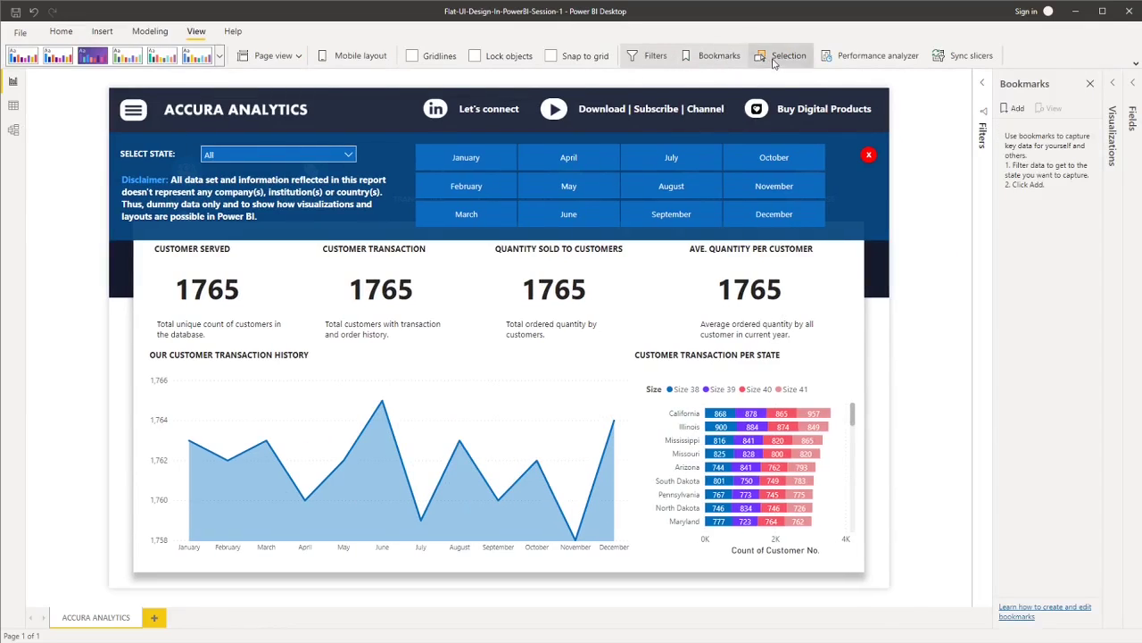
click(774, 57)
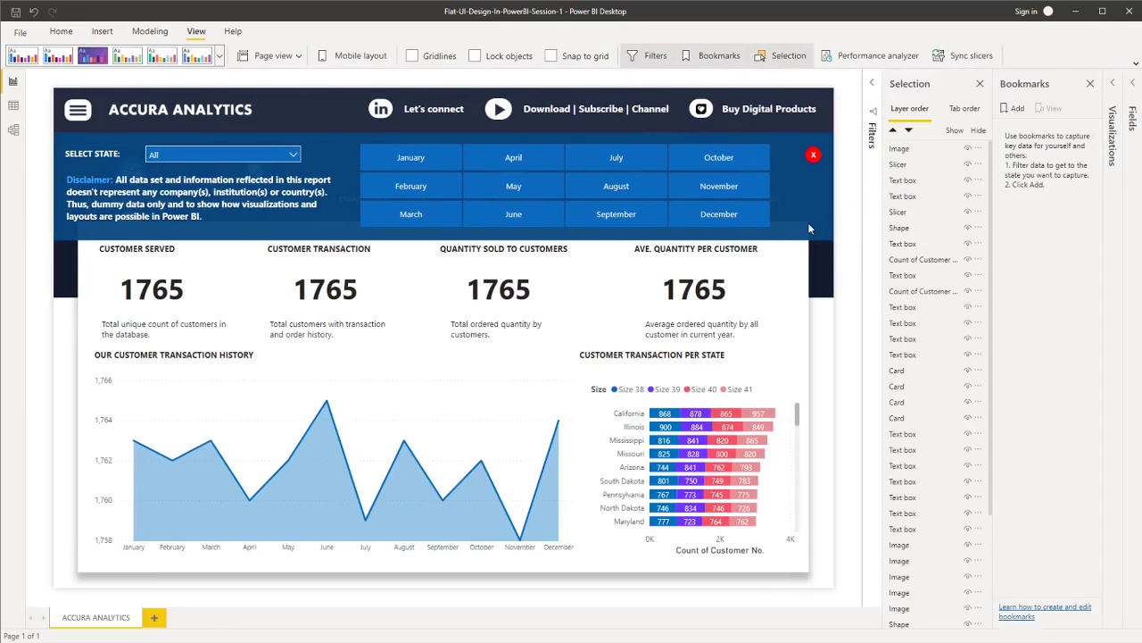
click(90, 155)
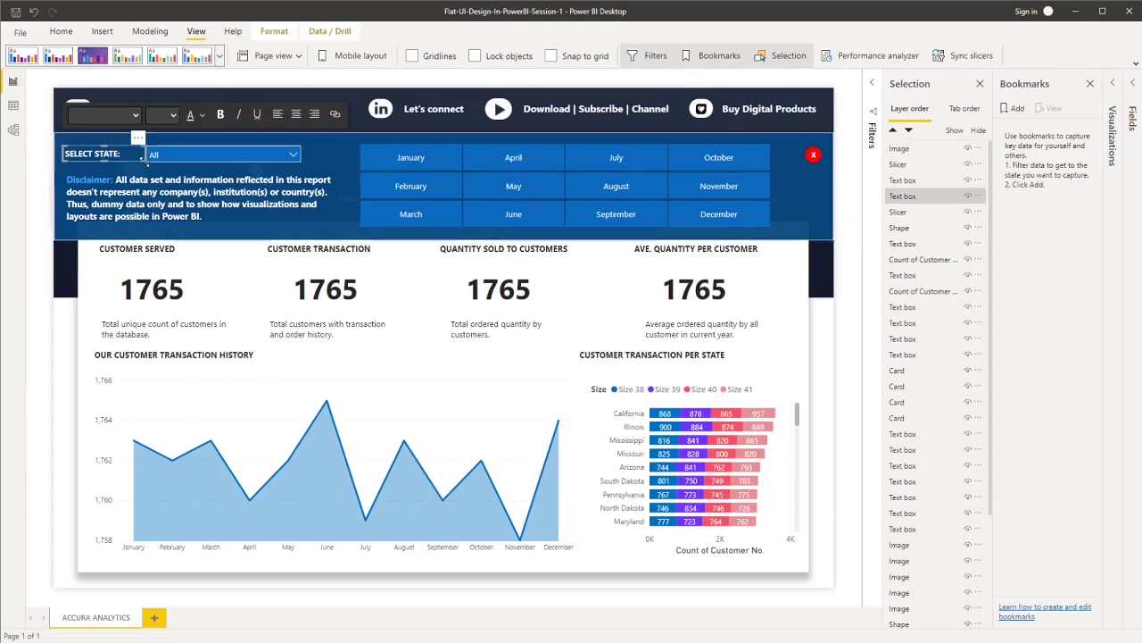
ctrl+click(168, 149)
ctrl+click(303, 218)
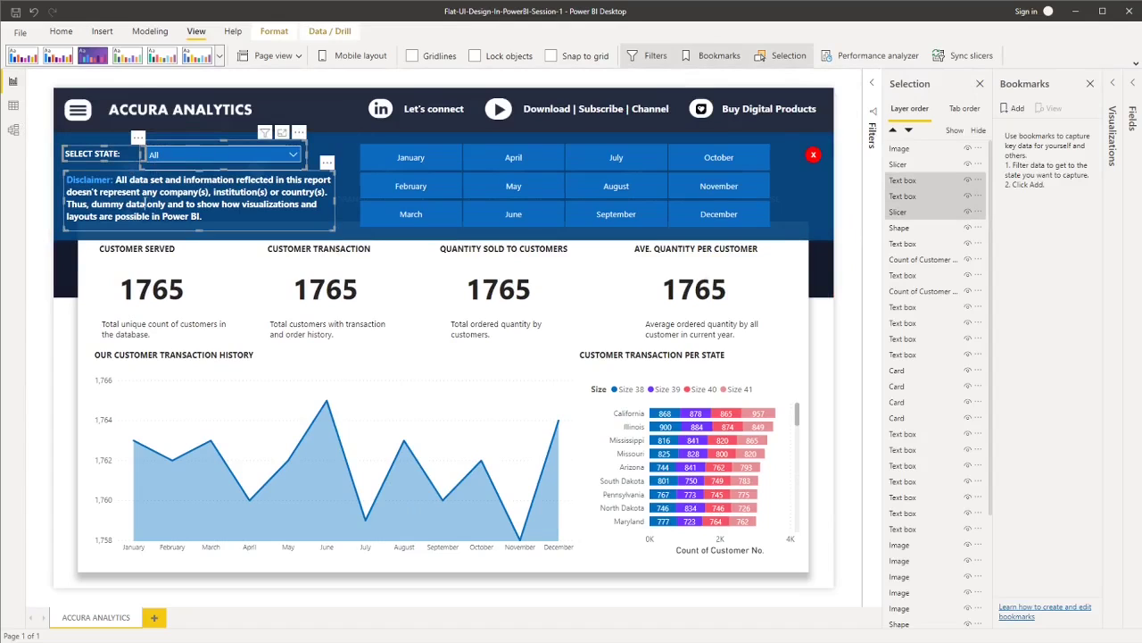
ctrl+click(349, 223)
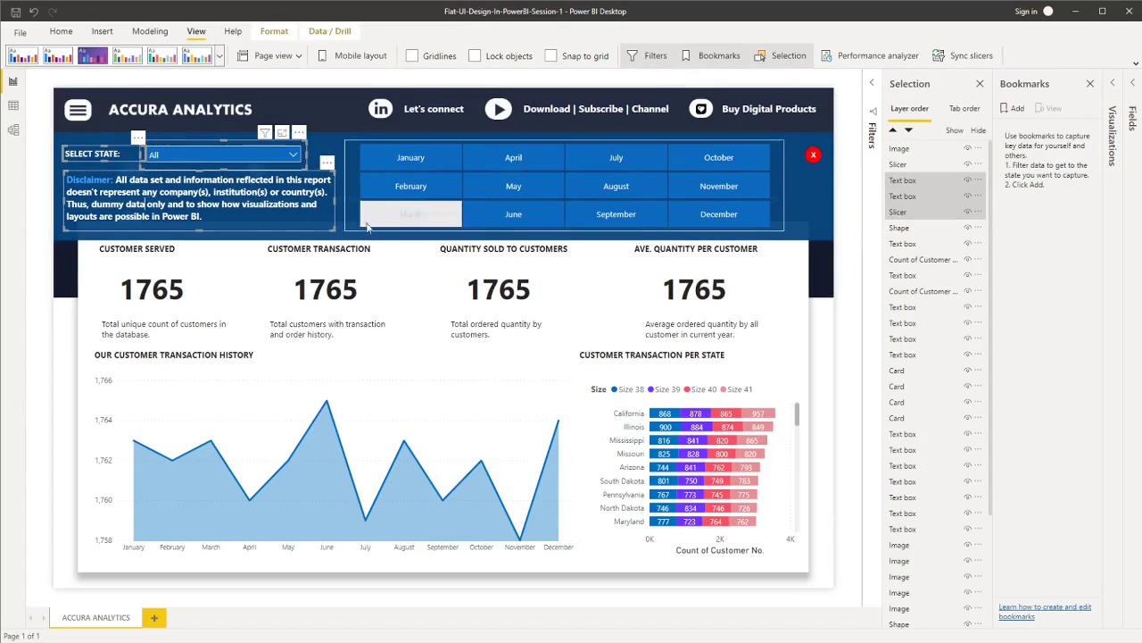
ctrl+click(818, 216)
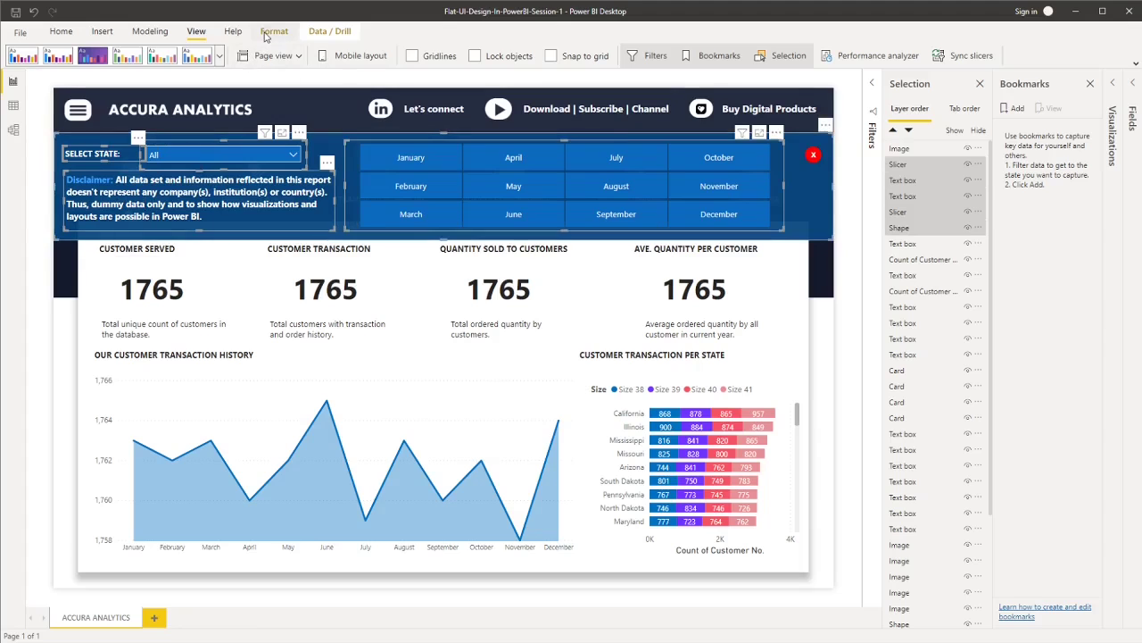
click(268, 31)
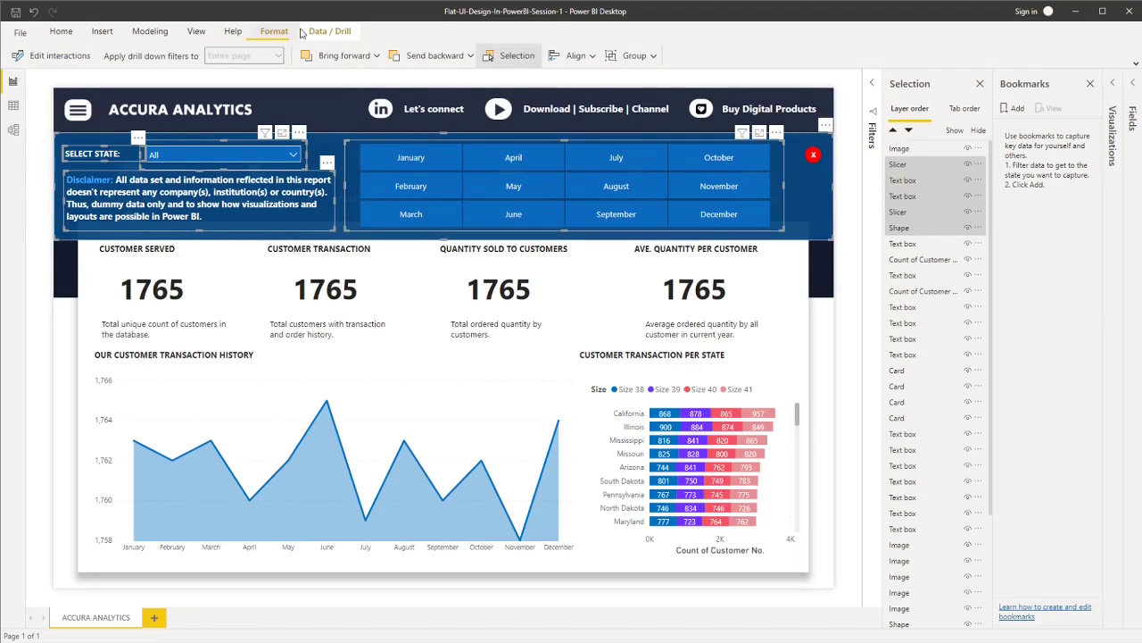
click(633, 55)
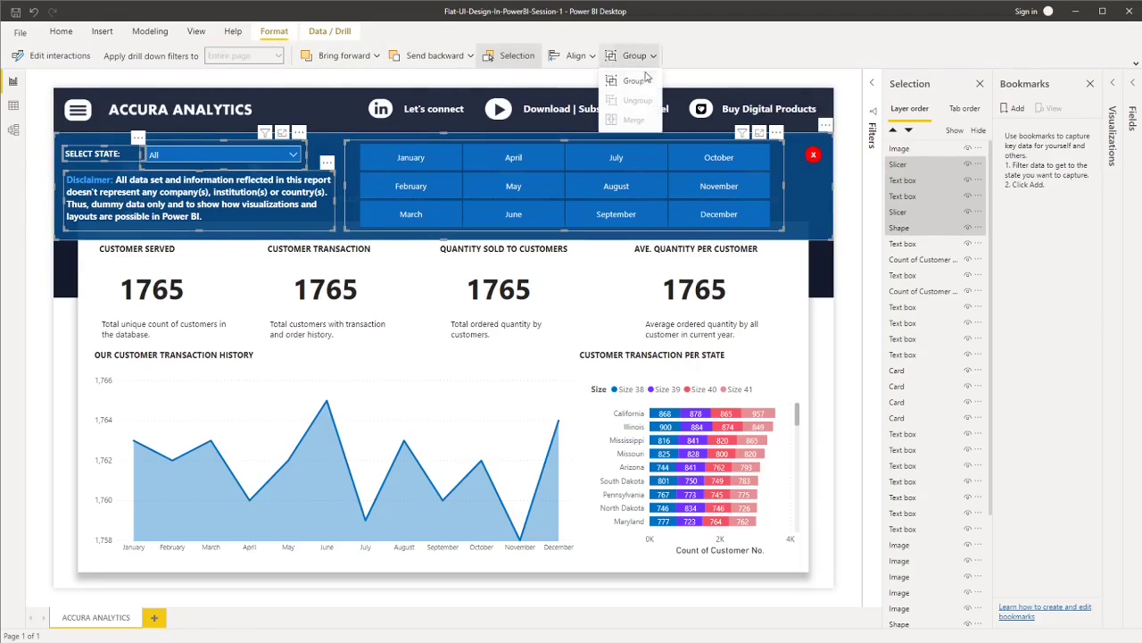
key(ctrl+g)
Bring the red X close image to the front of all layers.
click(847, 210)
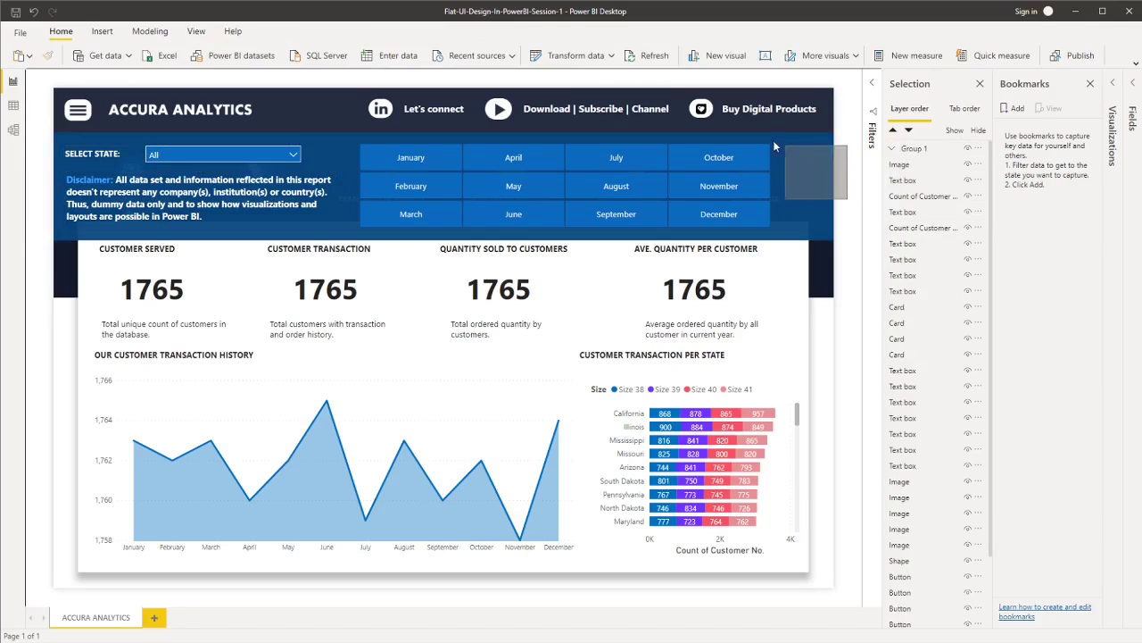
drag(781, 129, 782, 128)
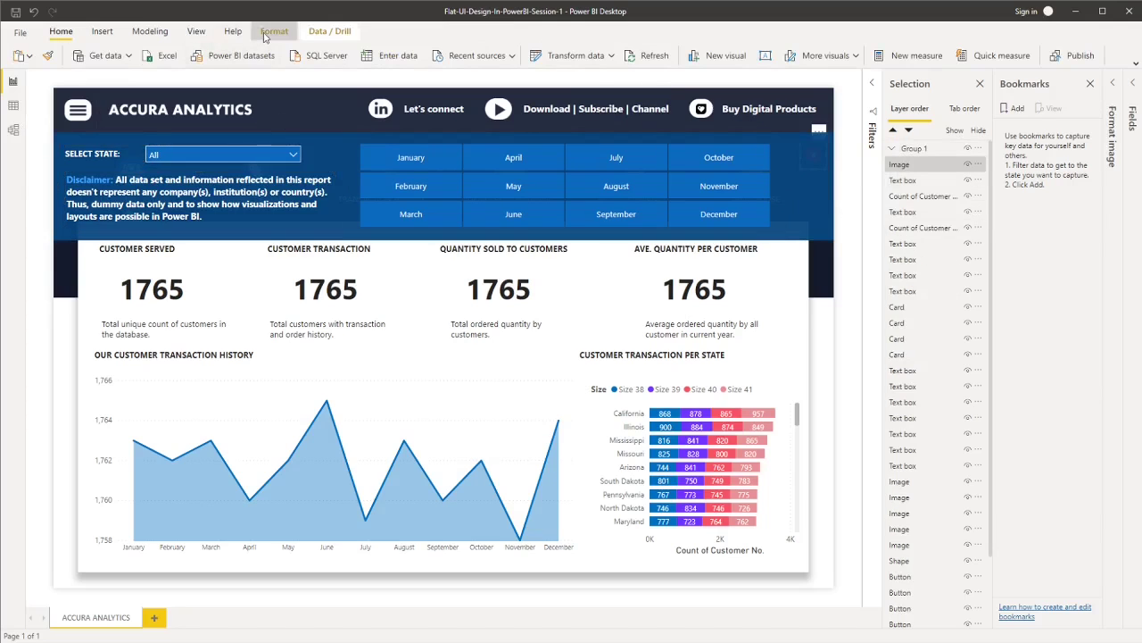
click(265, 34)
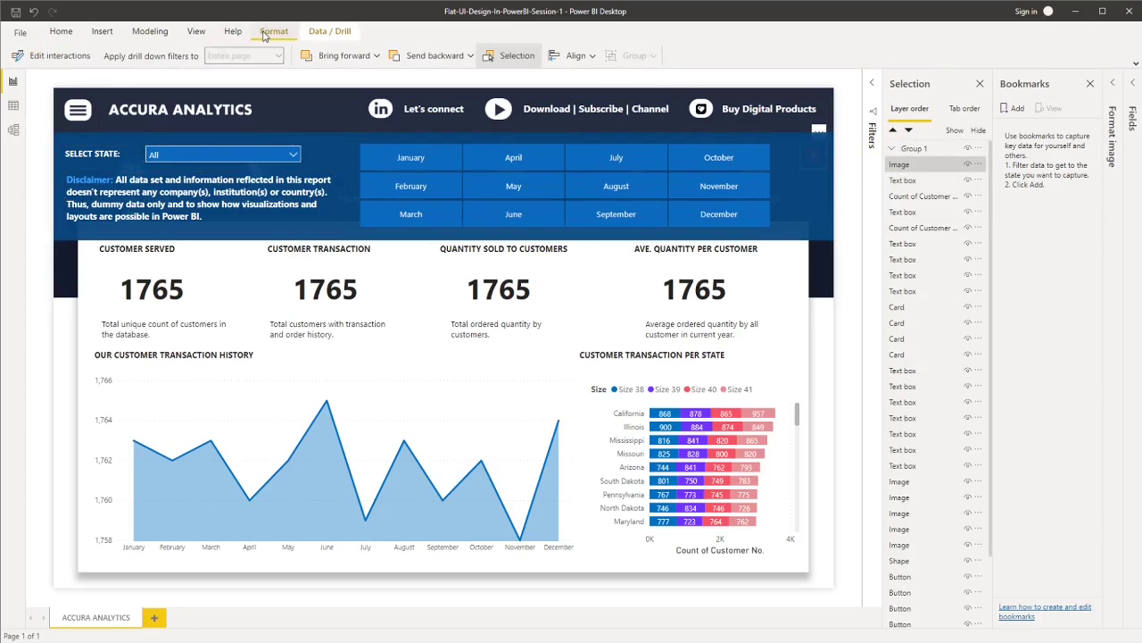
click(375, 56)
click(357, 101)
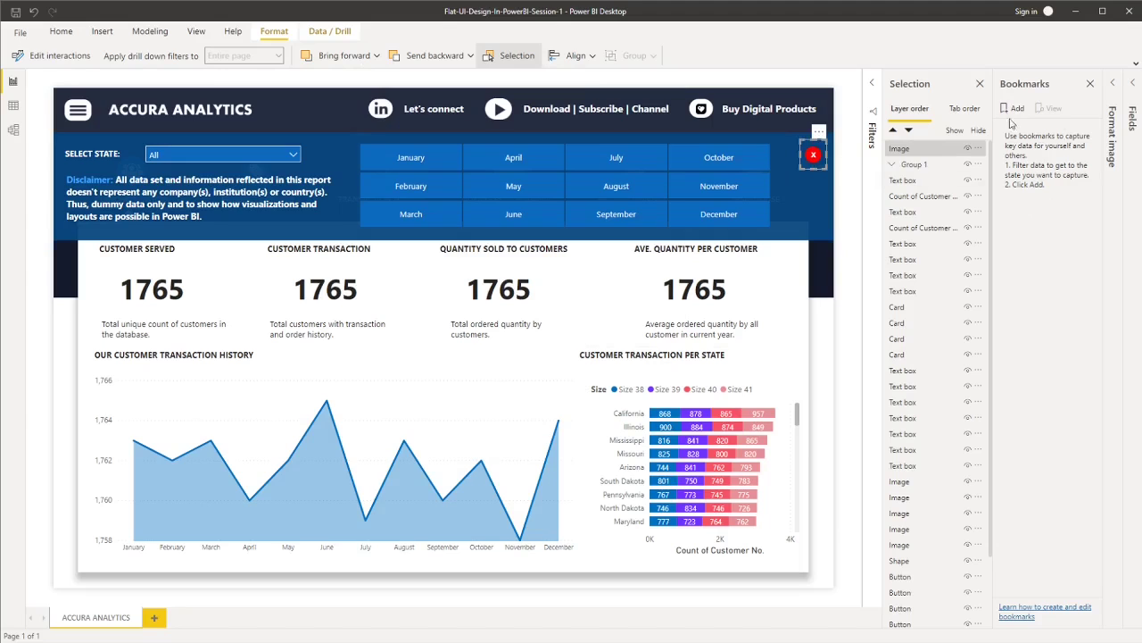
click(840, 240)
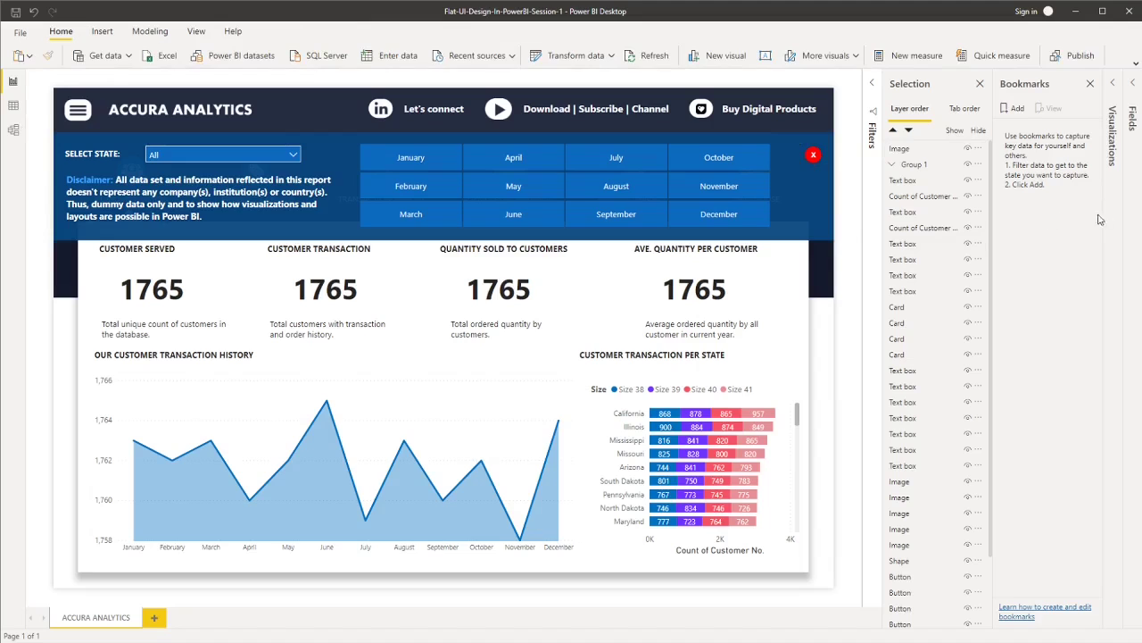
Add a bookmark of the filter-panel view and name it CustomerFilter.
click(1019, 108)
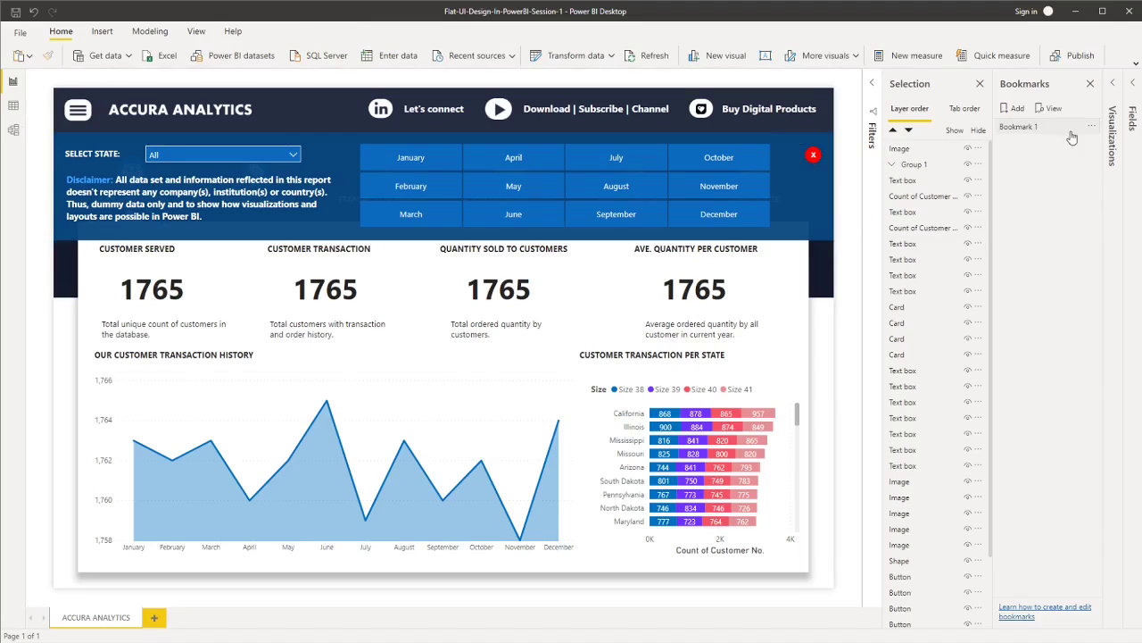
click(1088, 128)
click(1074, 150)
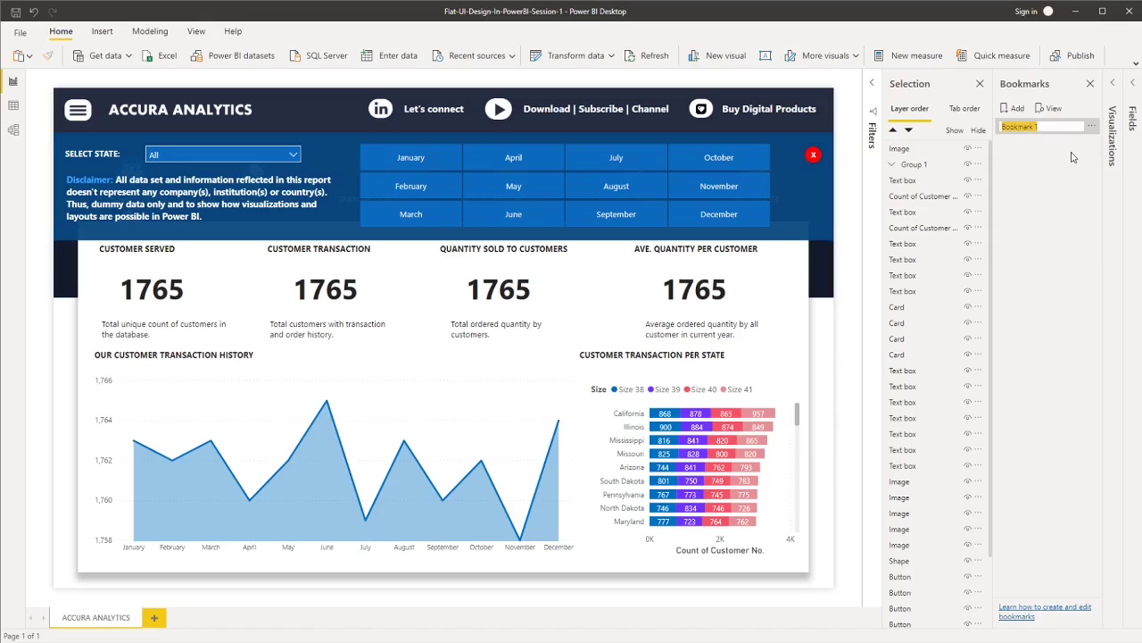
text(CustomerFilter)
key(Return)
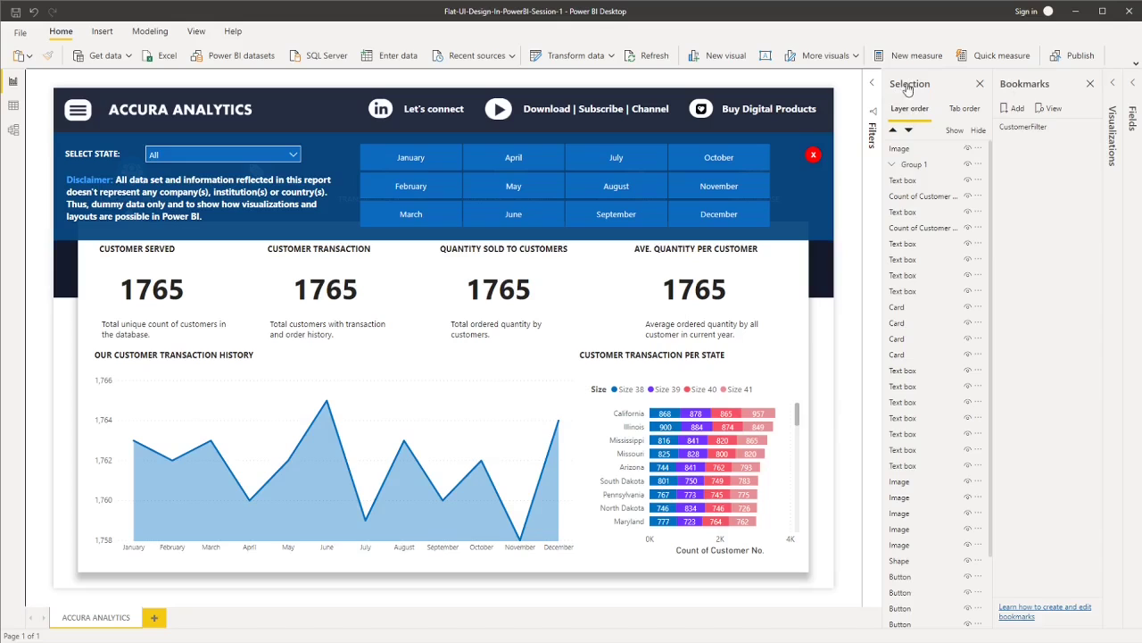
Hide the filter group and red X, then save that view as bookmark CustomerHideFilter.
click(968, 165)
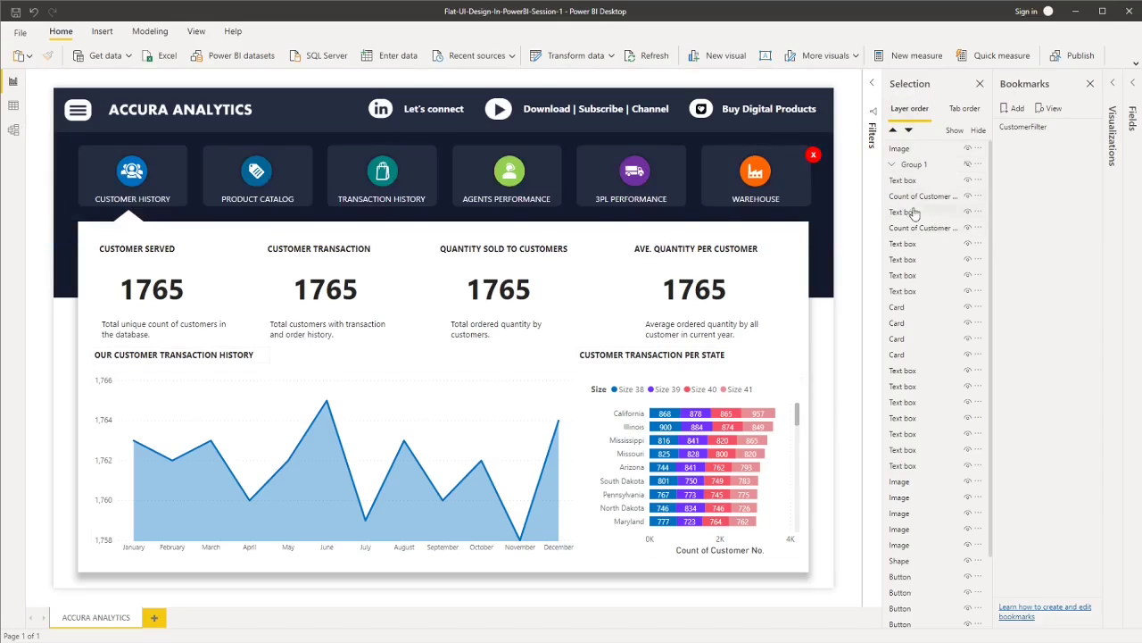
click(964, 152)
click(967, 150)
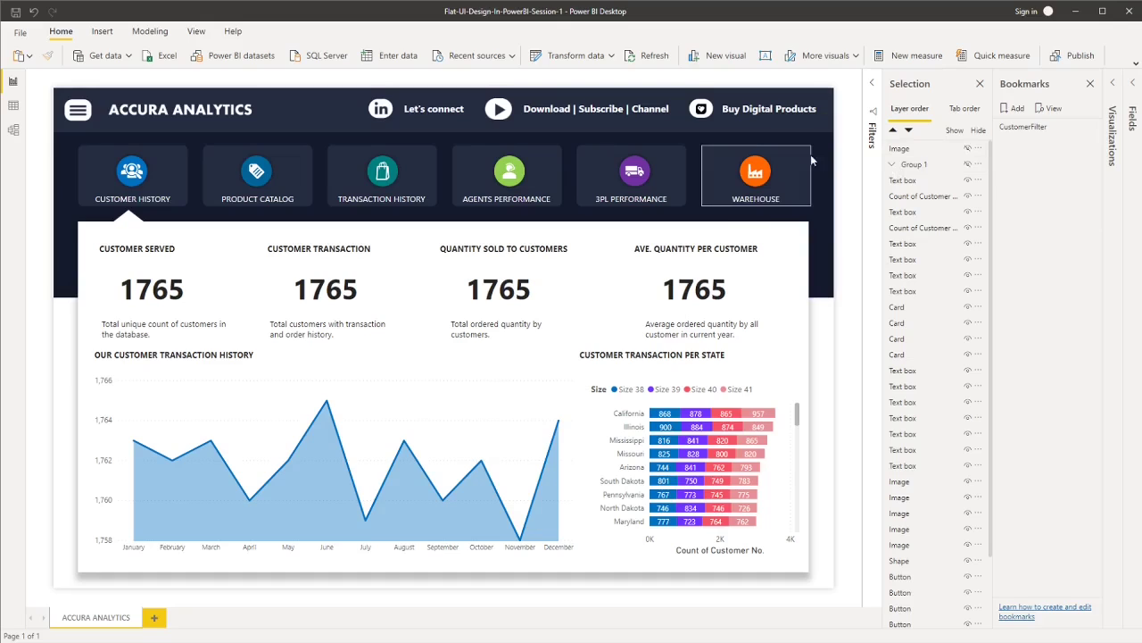
click(1013, 111)
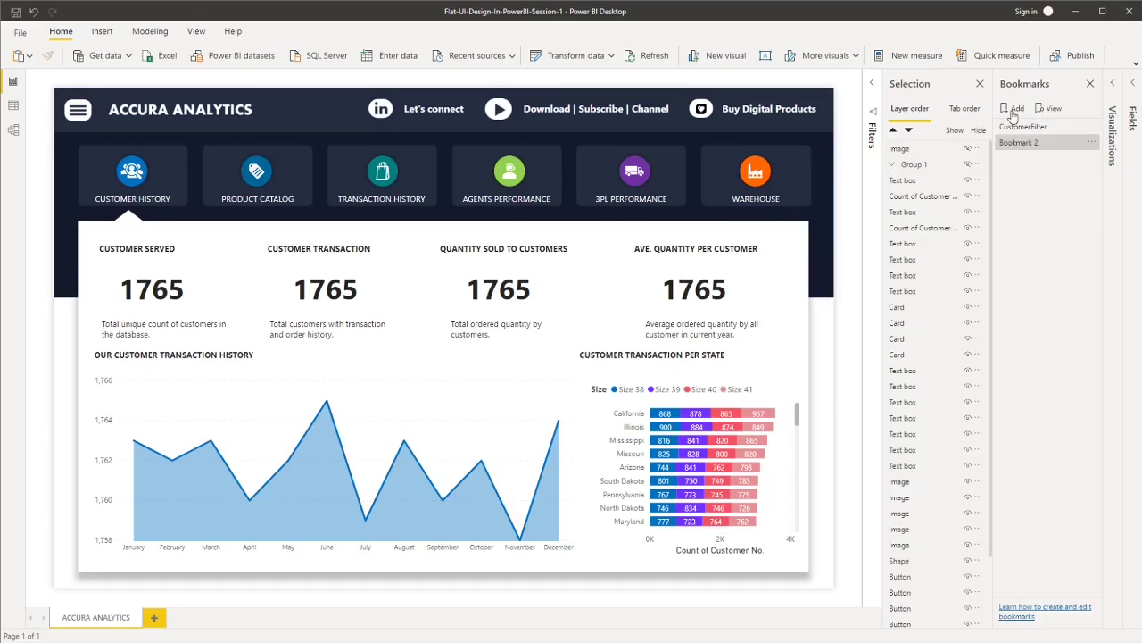
click(1091, 143)
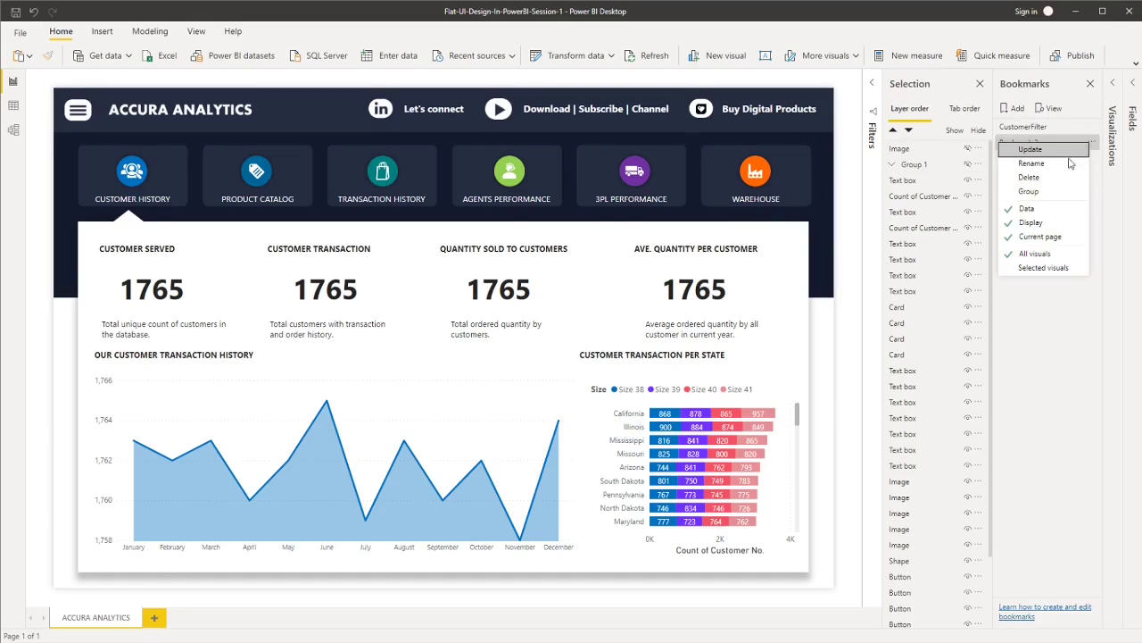
click(1064, 167)
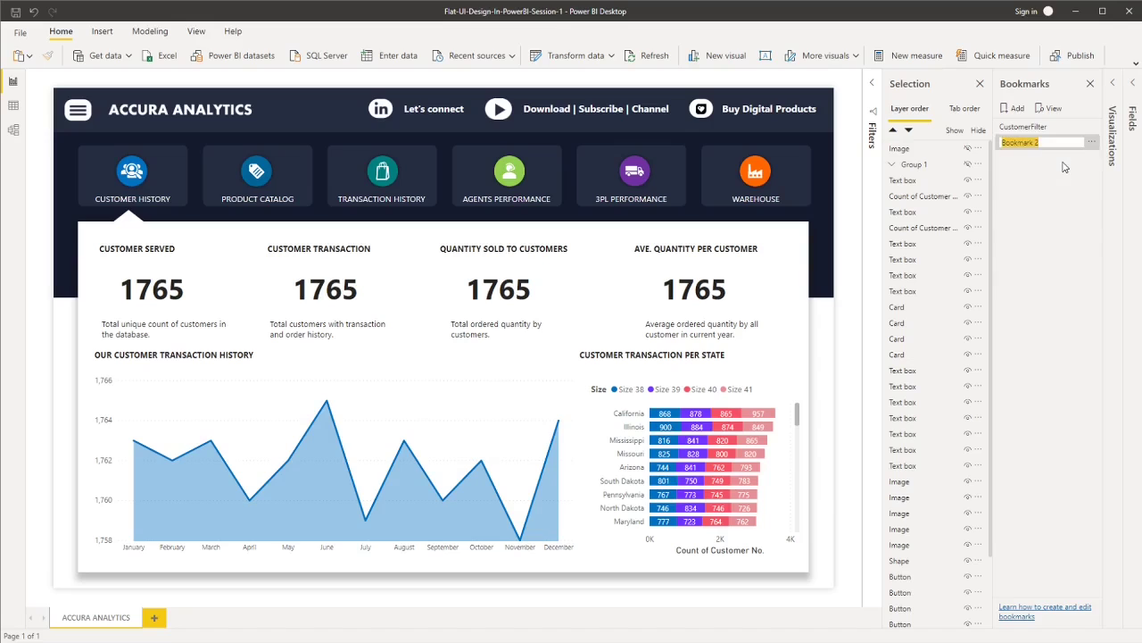
text(CustomerHideFilter)
key(Return)
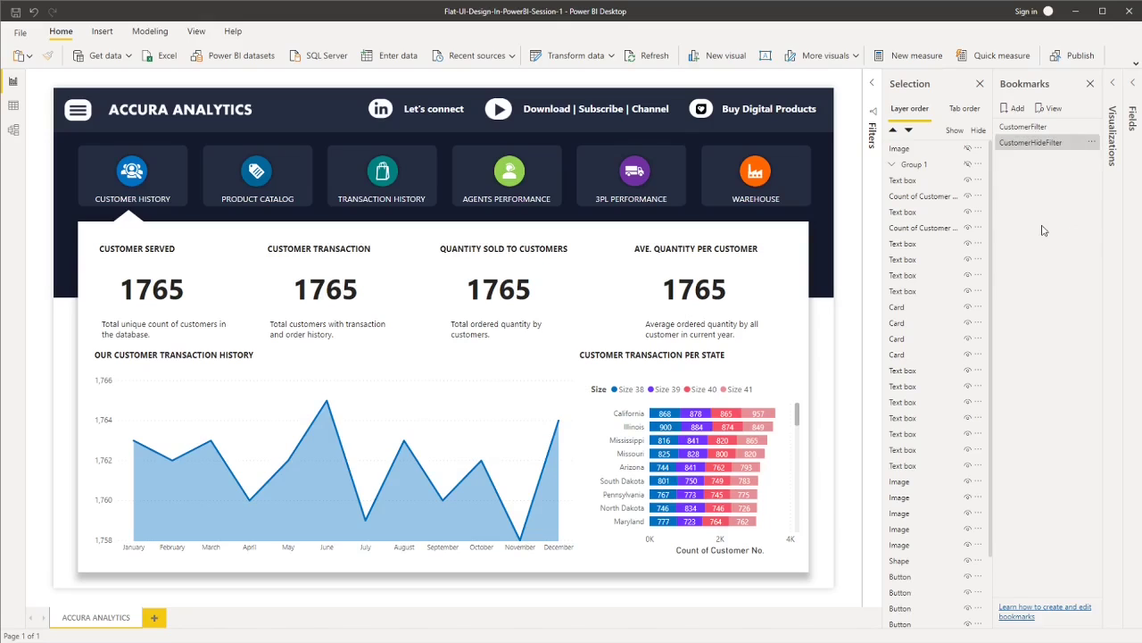
Test the CustomerHideFilter and CustomerFilter bookmarks, ending with the filter panel hidden.
click(1038, 146)
click(1024, 128)
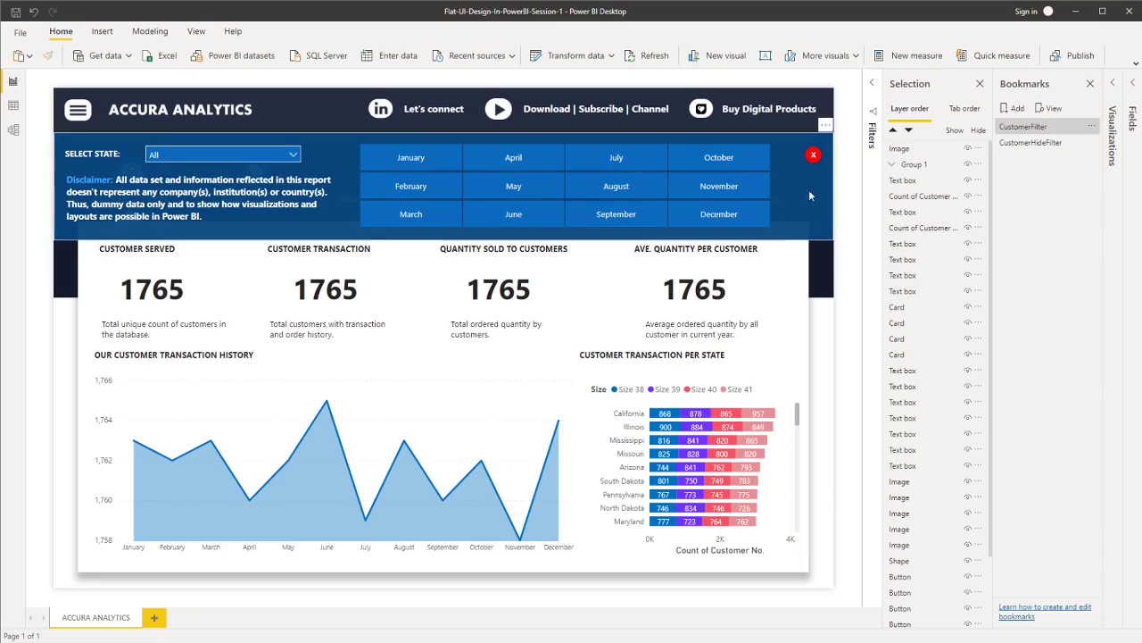
click(1025, 143)
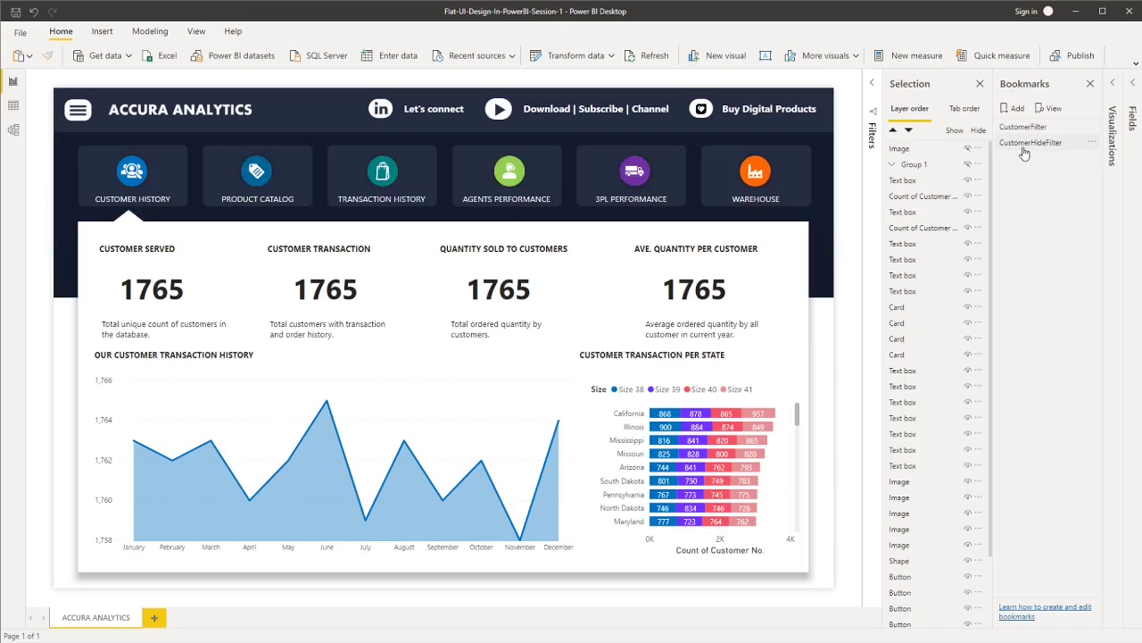
Close the Selection and Bookmarks panes and select the header's hamburger menu image.
click(980, 83)
click(1090, 83)
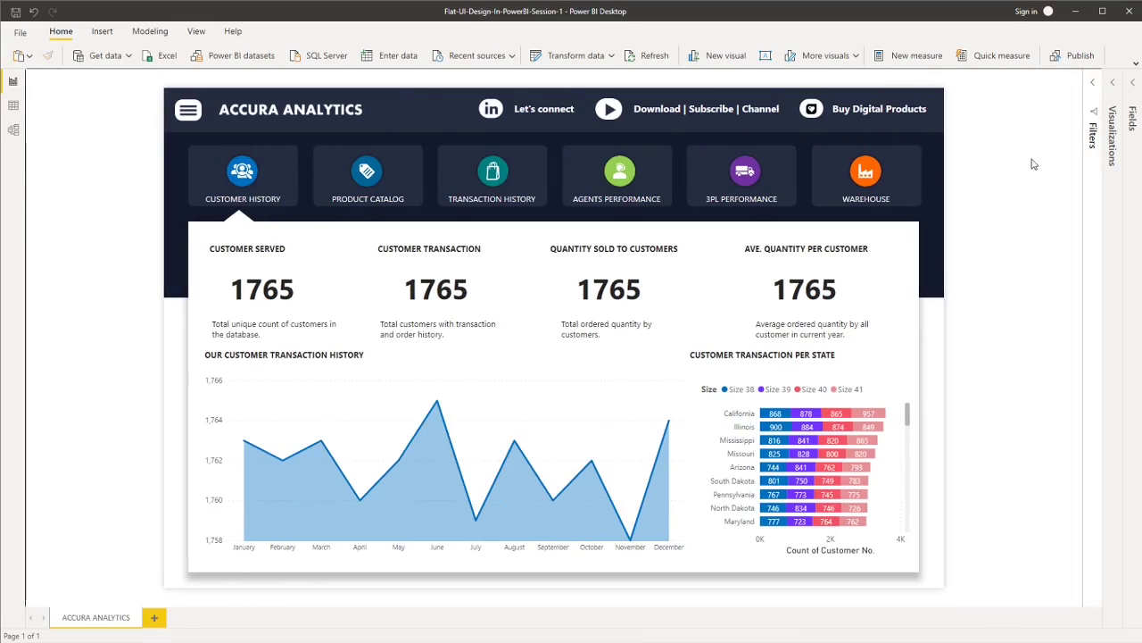
click(190, 114)
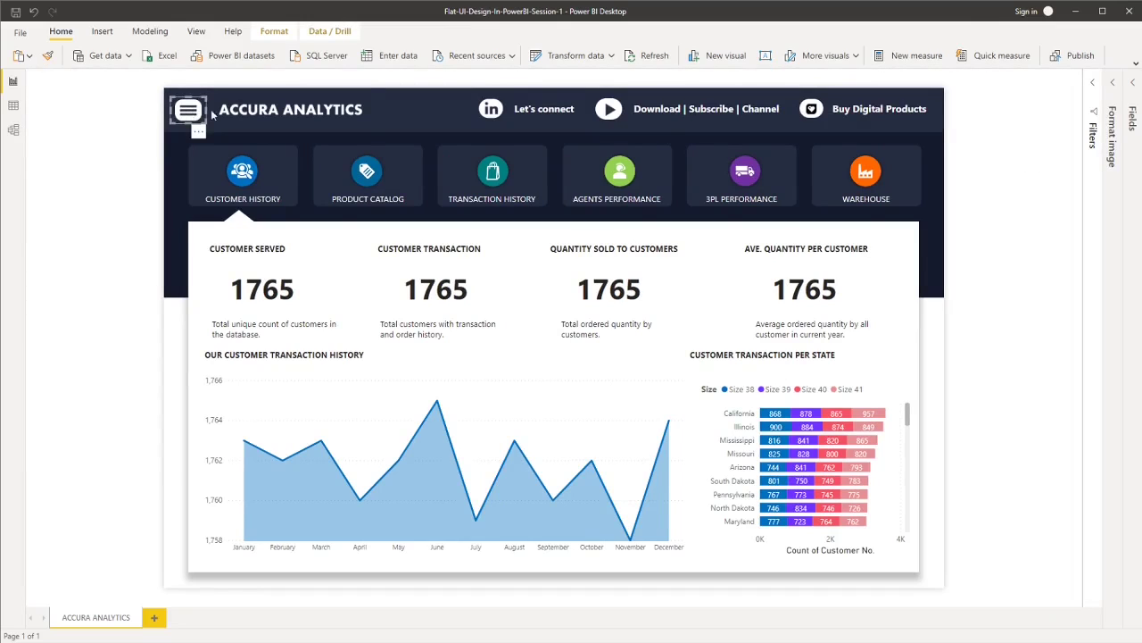
click(1112, 83)
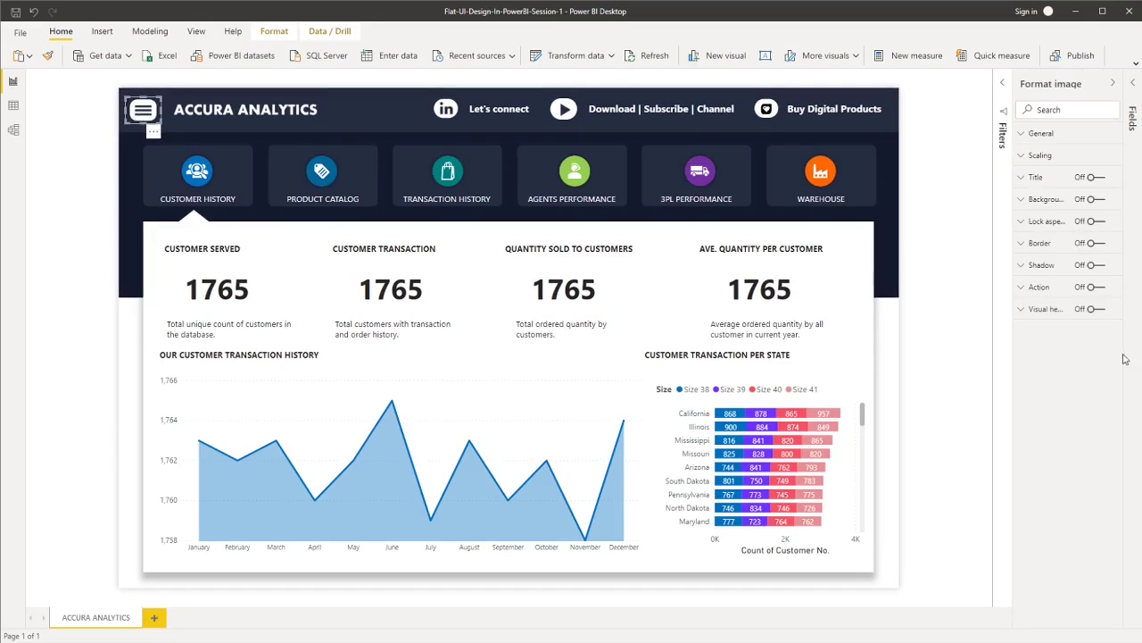
Turn on the image's Action as a Bookmark to CustomerFilter with tooltip 'Show Filters'.
click(1096, 286)
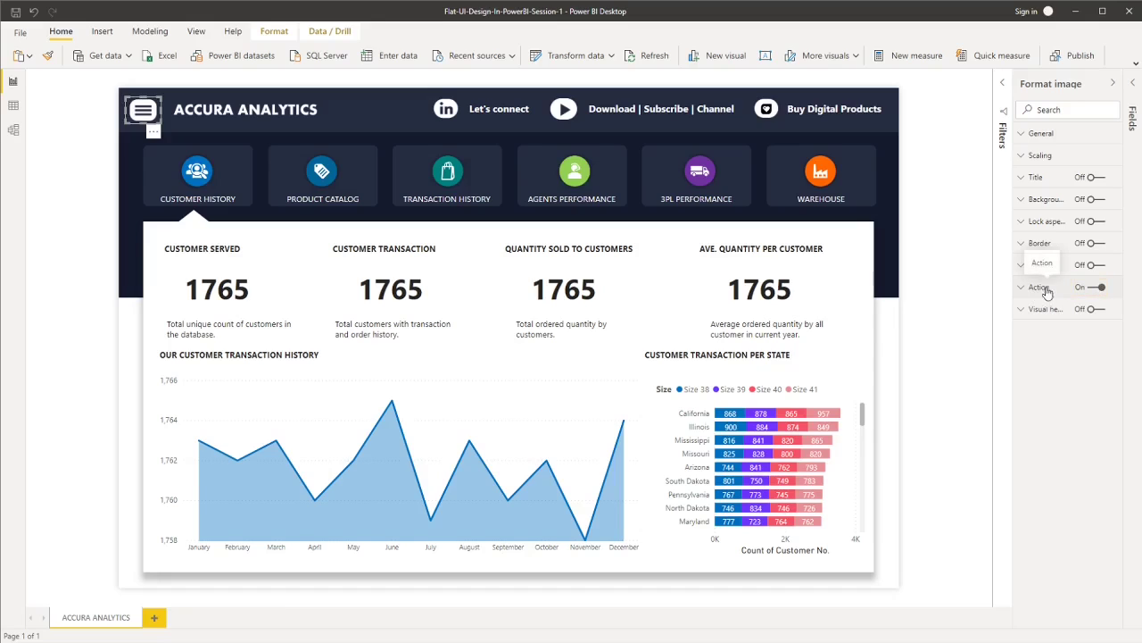
click(1051, 289)
click(1053, 325)
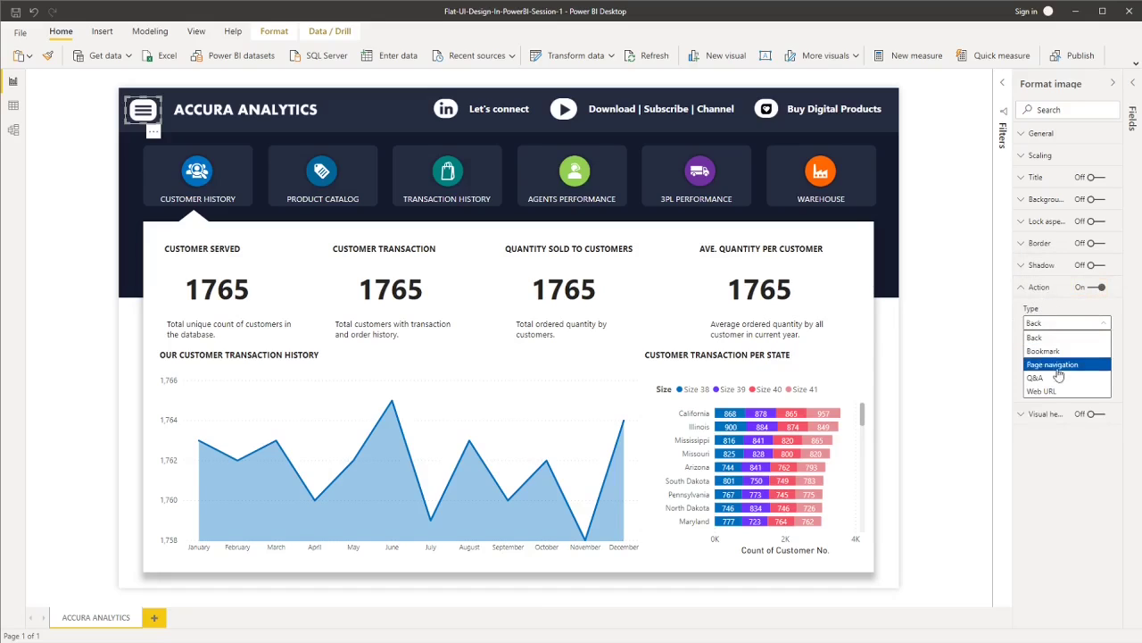
click(1057, 351)
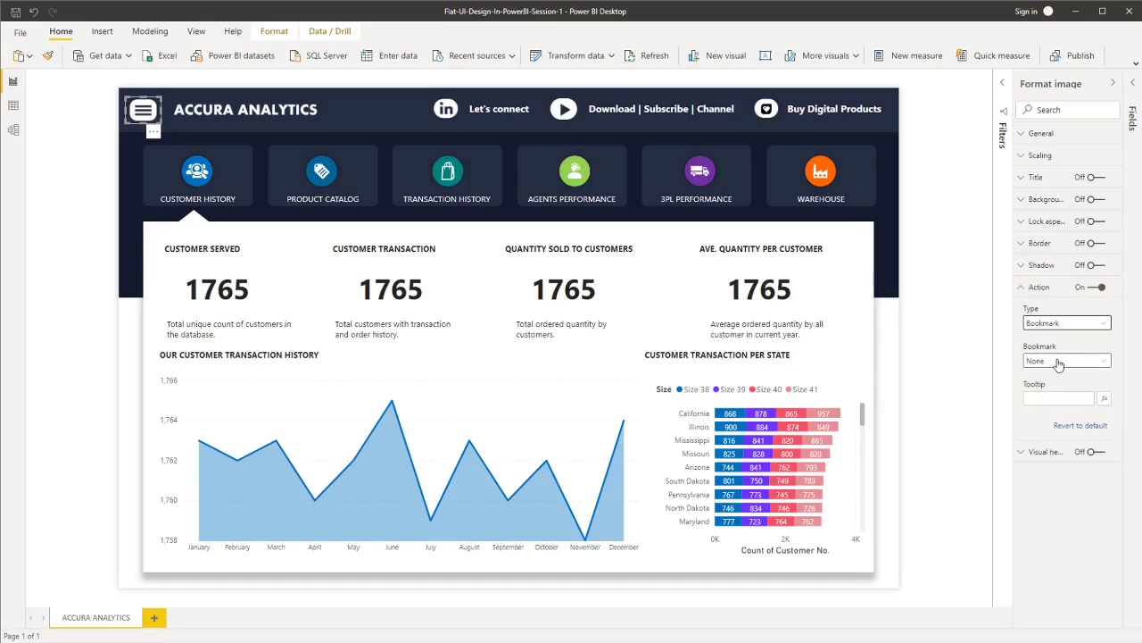
click(1059, 361)
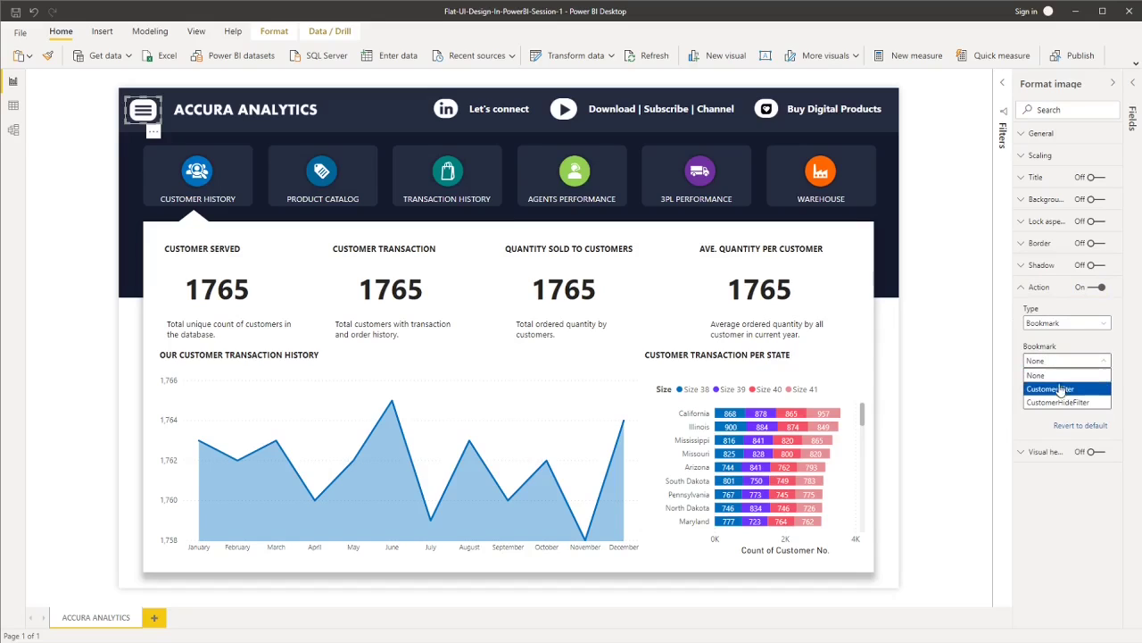
click(1061, 390)
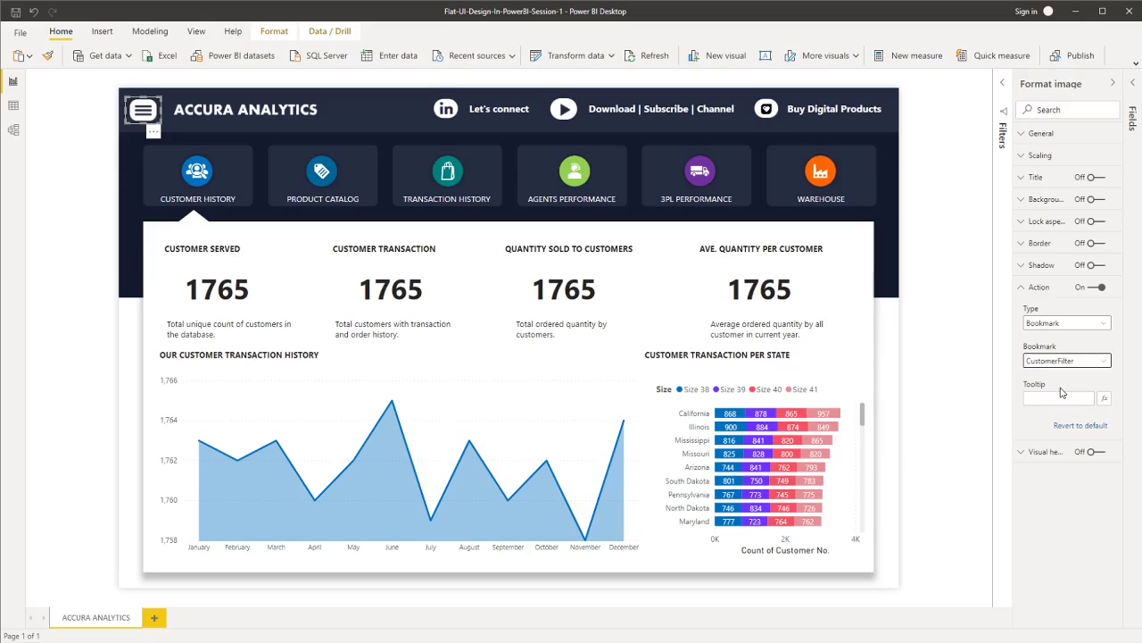
click(1057, 396)
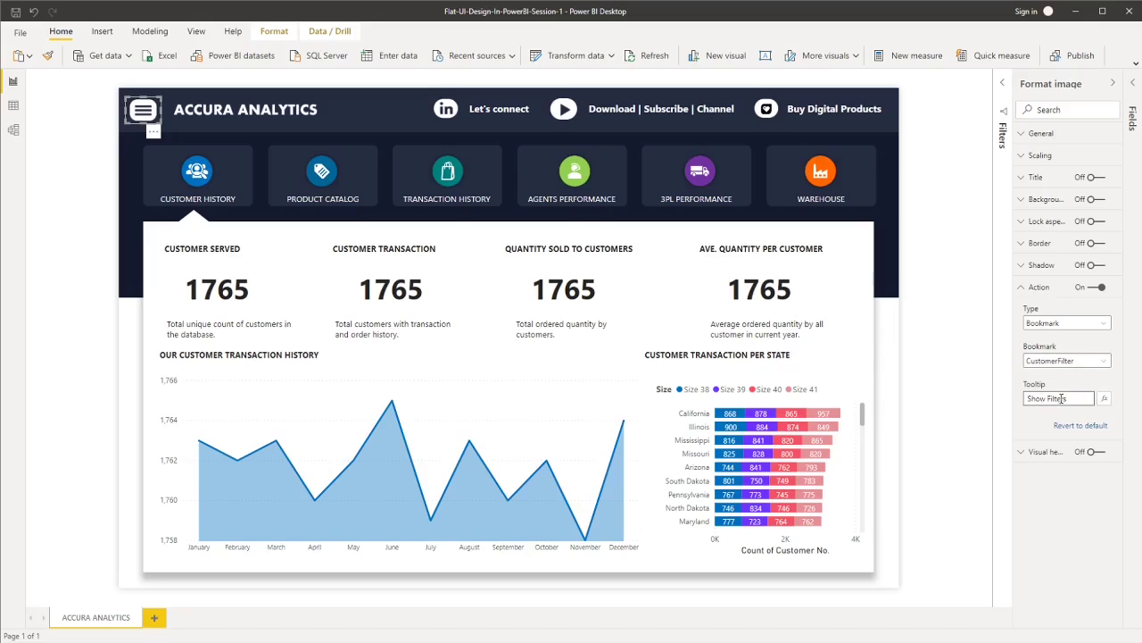
key(Return)
ctrl+click(141, 115)
ctrl+click(141, 112)
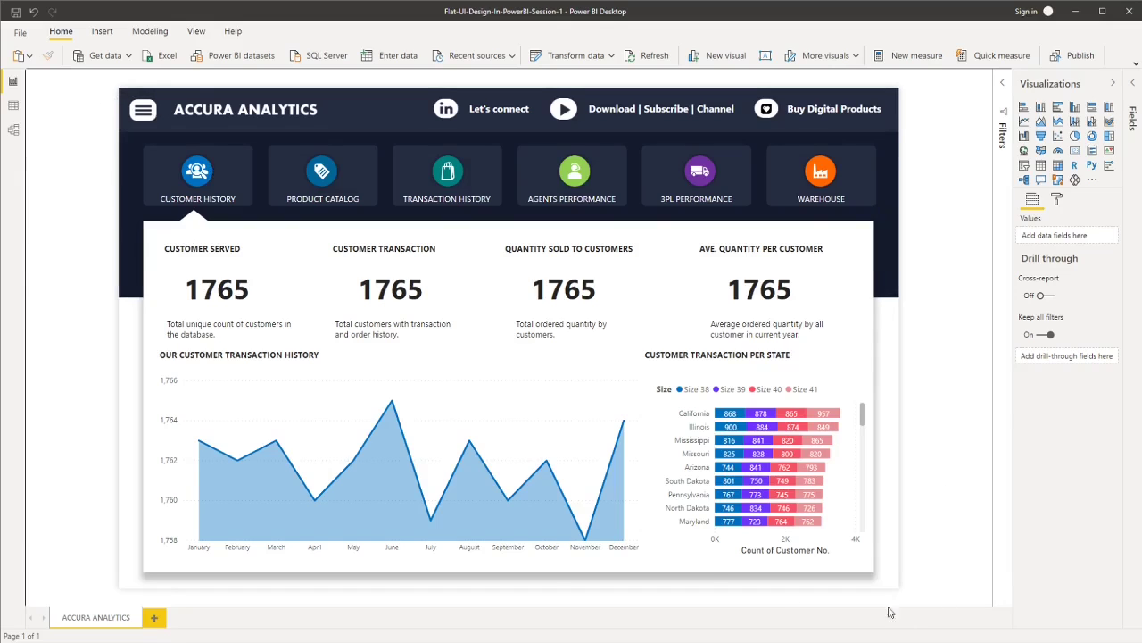
ctrl+click(142, 114)
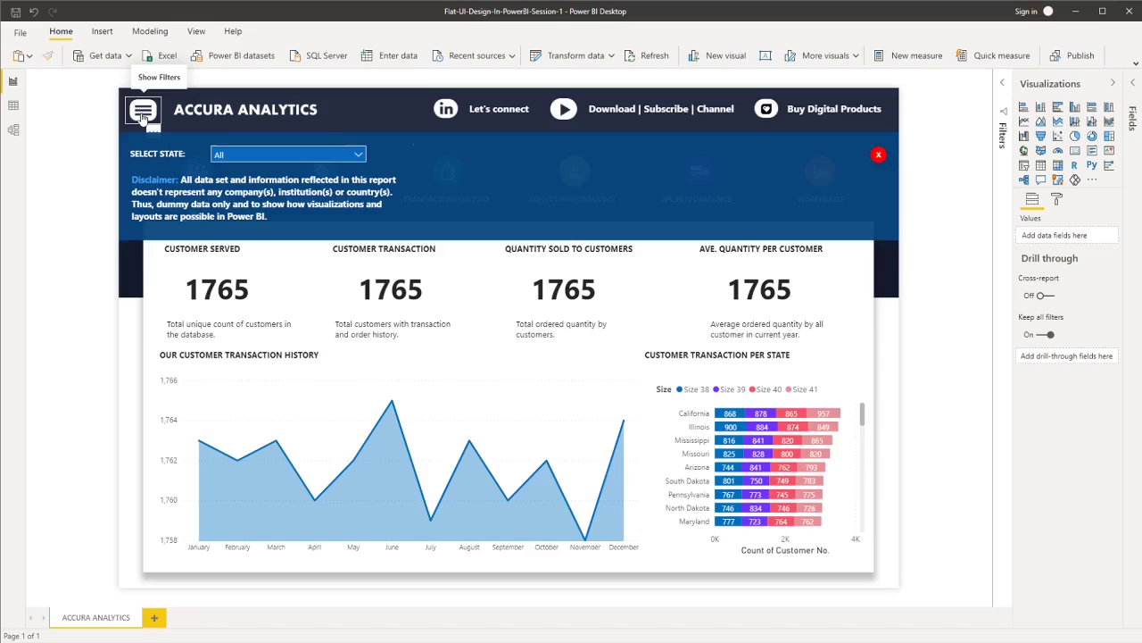
ctrl+click(878, 155)
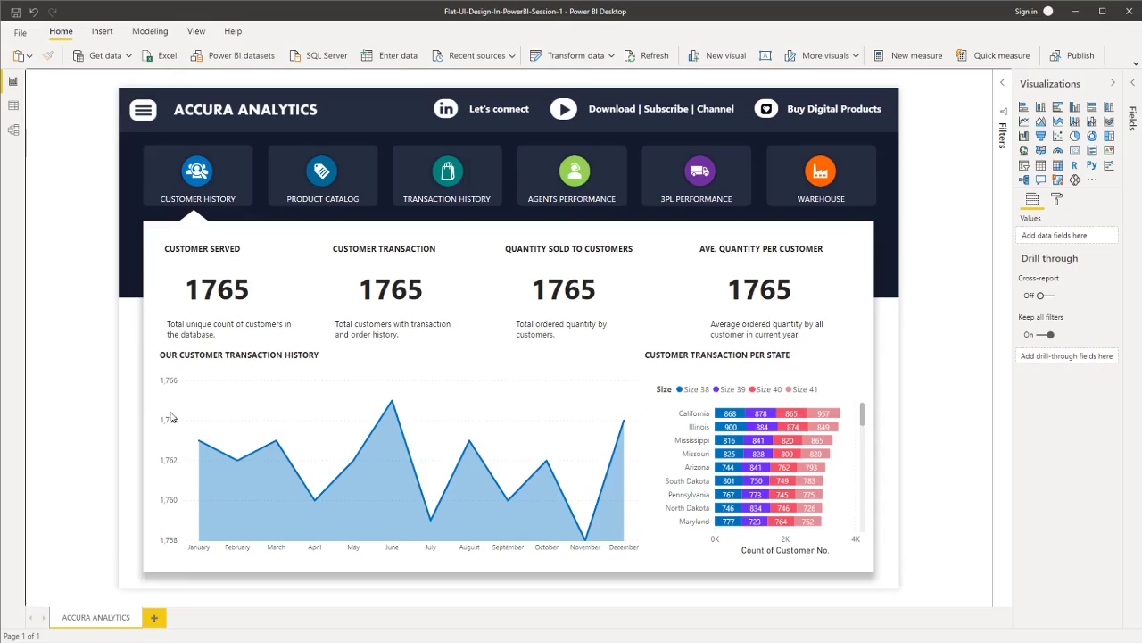
Duplicate the ACCURA ANALYTICS report page.
right_click(88, 614)
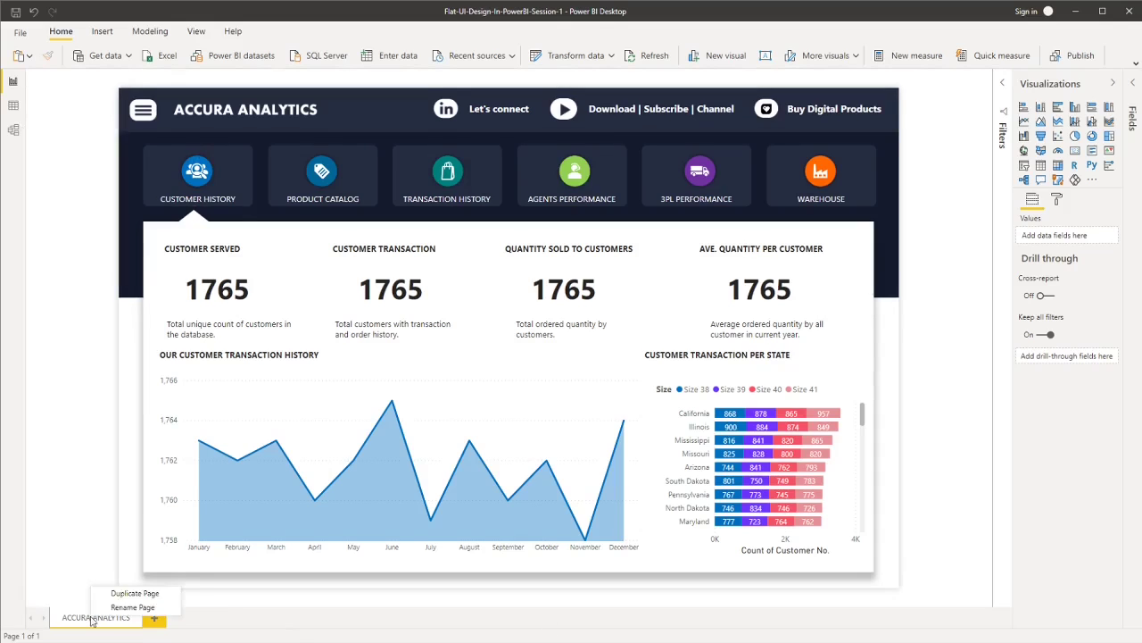
click(98, 132)
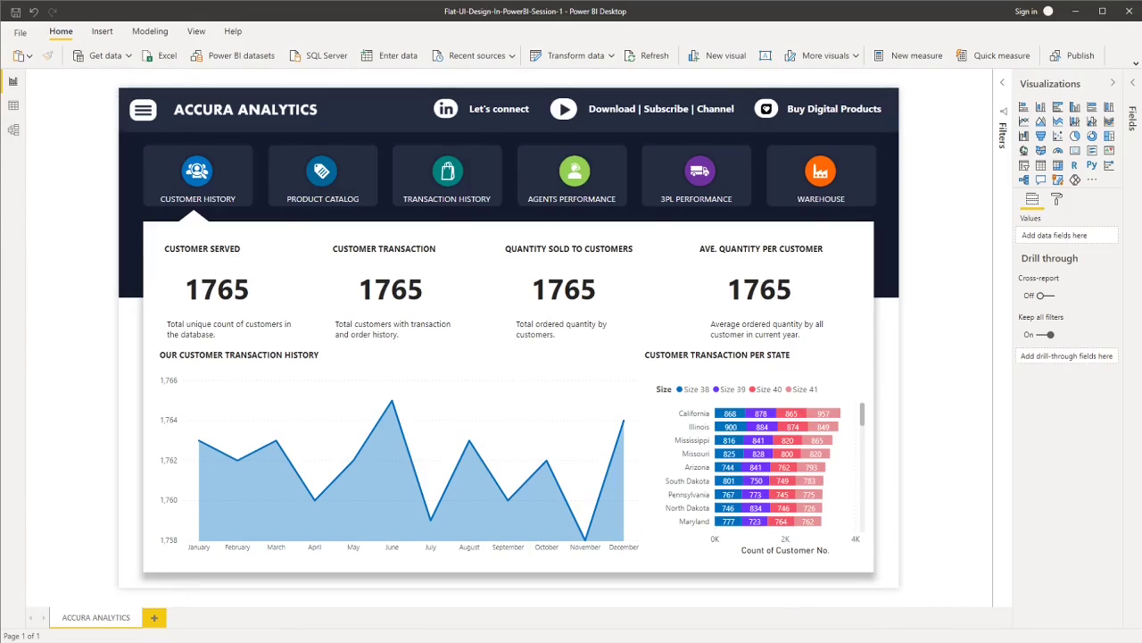
right_click(106, 623)
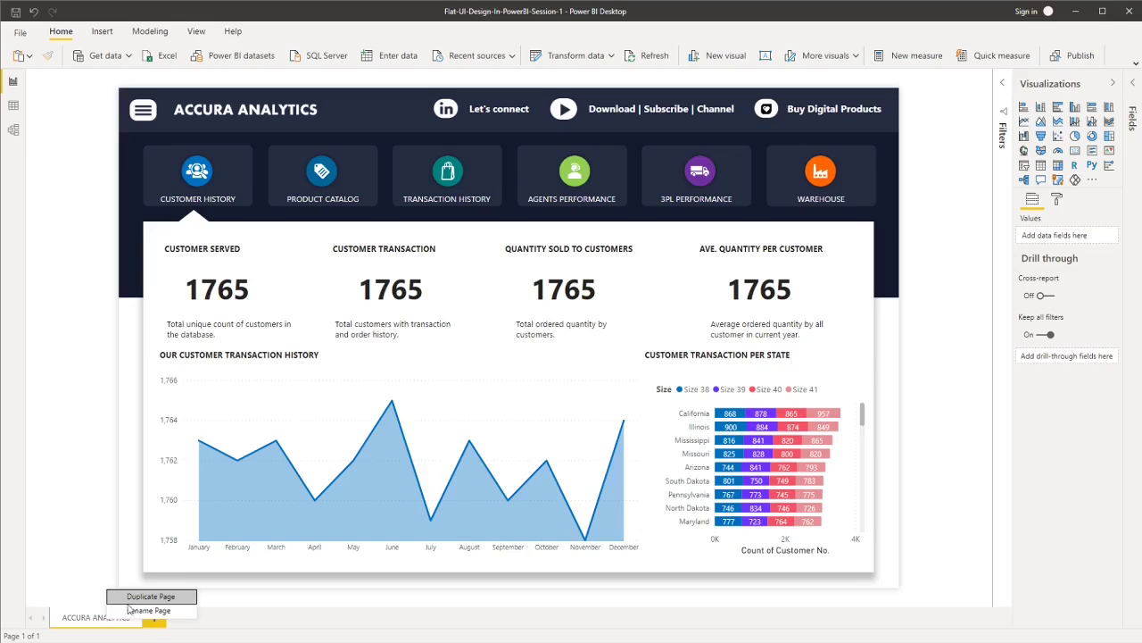
click(130, 597)
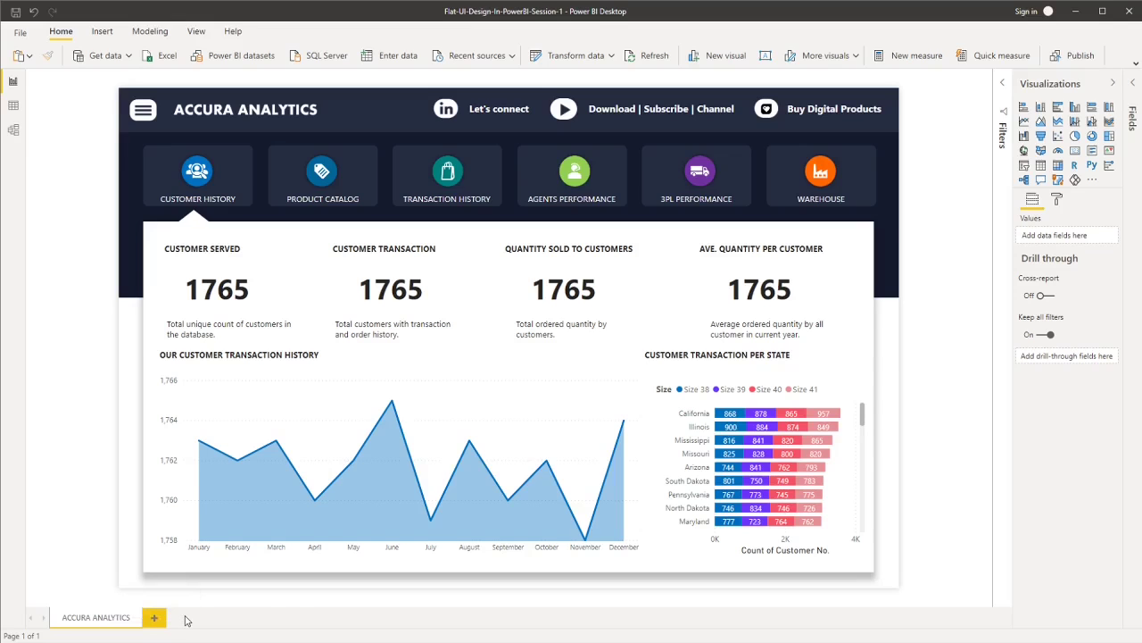
Rename the duplicated page to PRODUCT CATALOG.
right_click(187, 618)
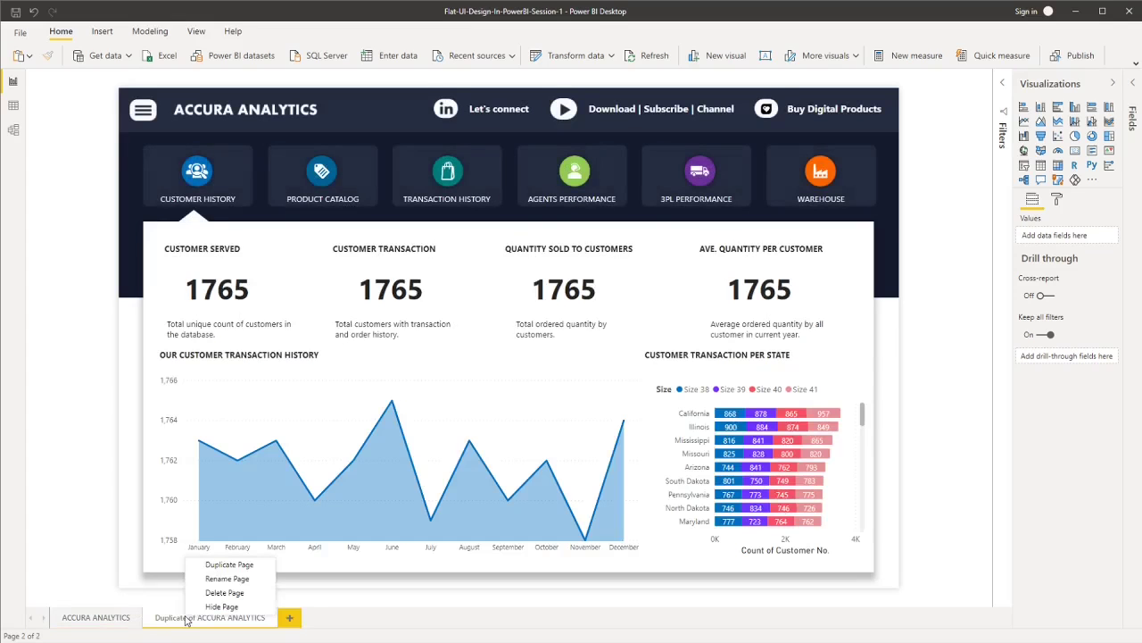
click(83, 571)
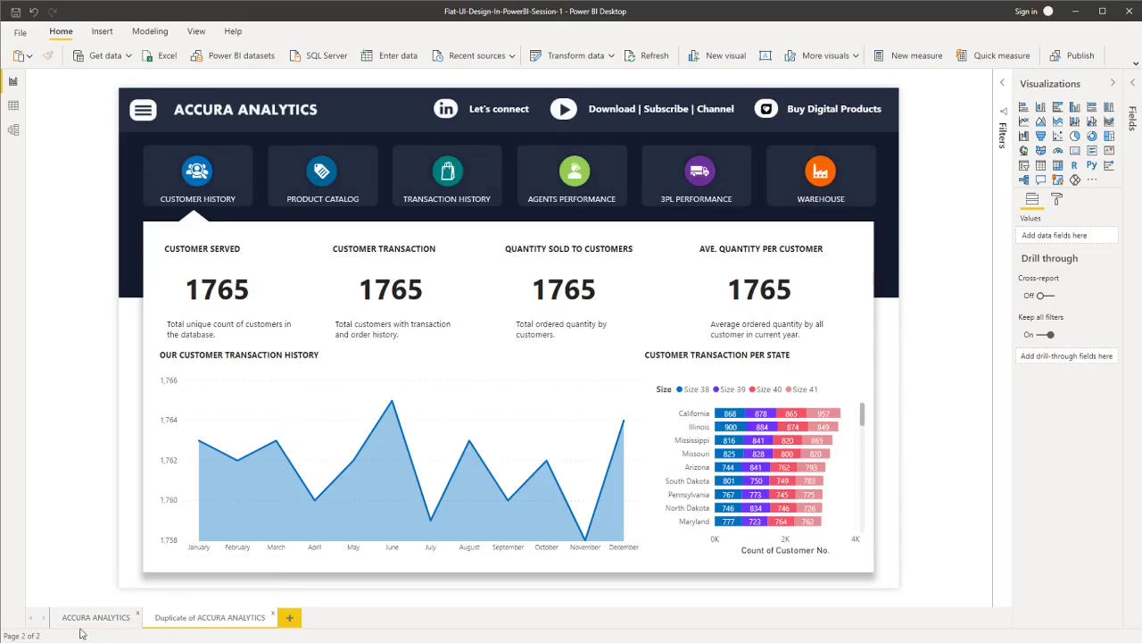
right_click(178, 618)
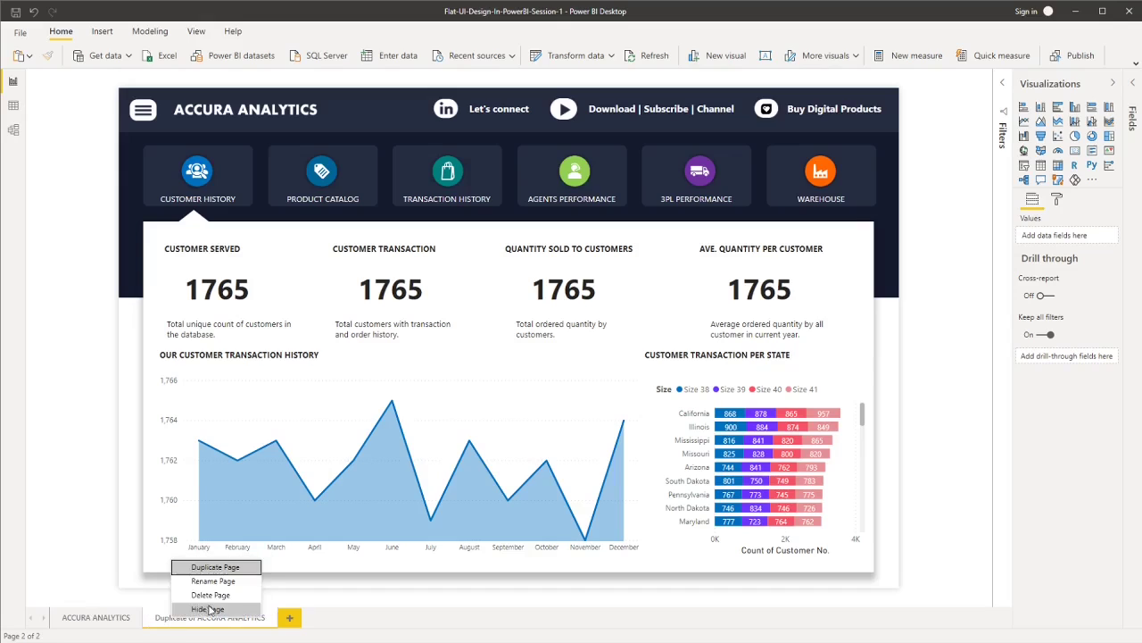
click(207, 591)
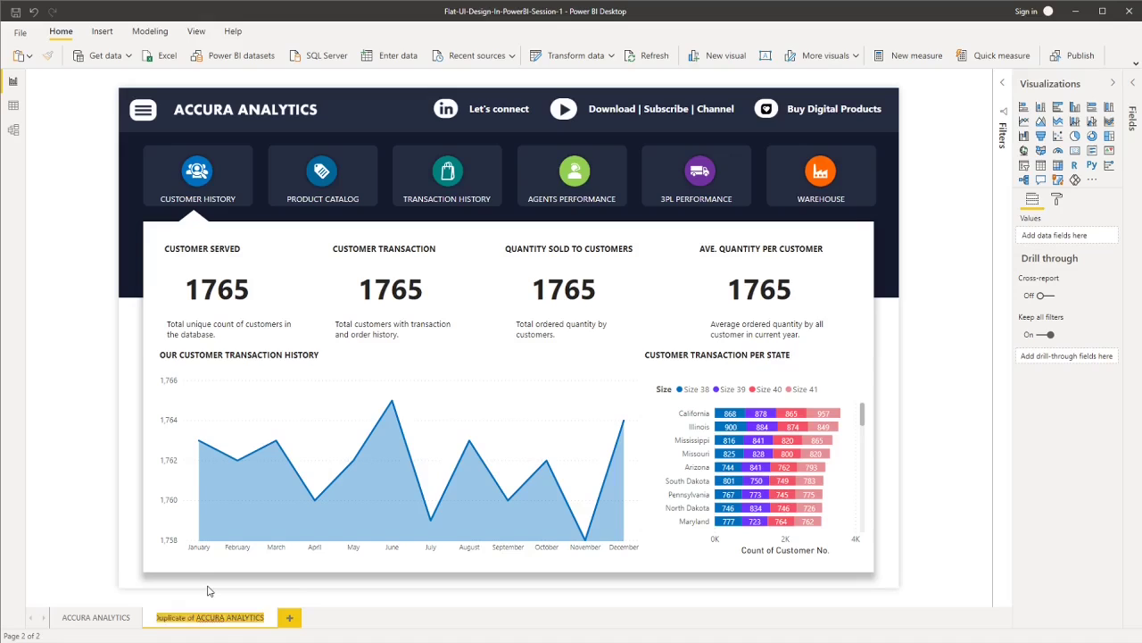
text(PRODUCT CATAL)
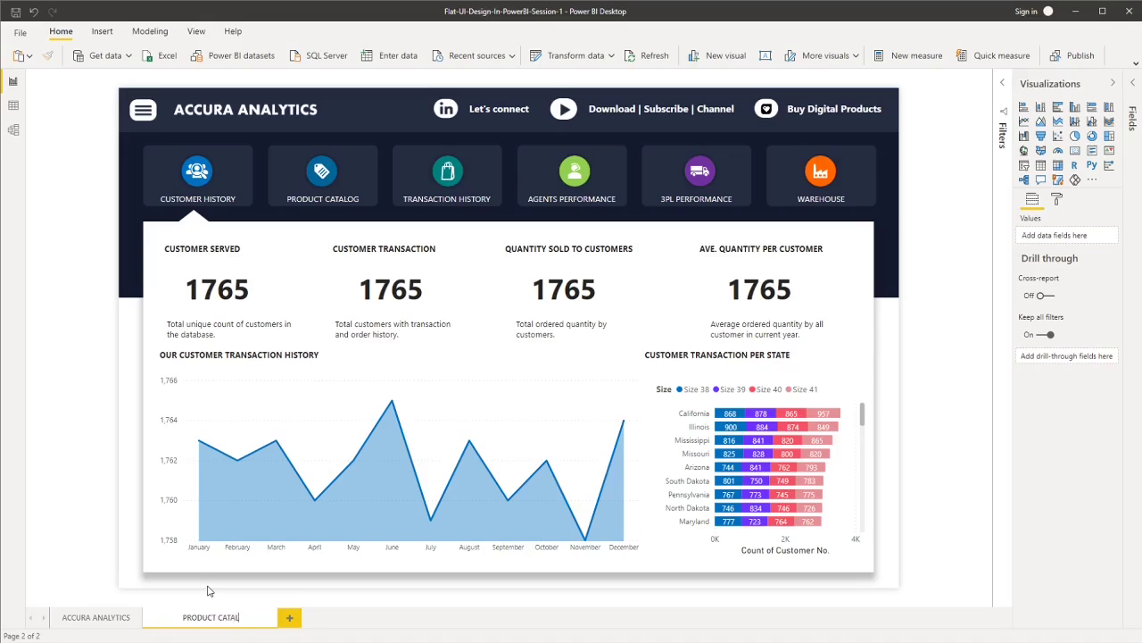
text(OG)
key(Return)
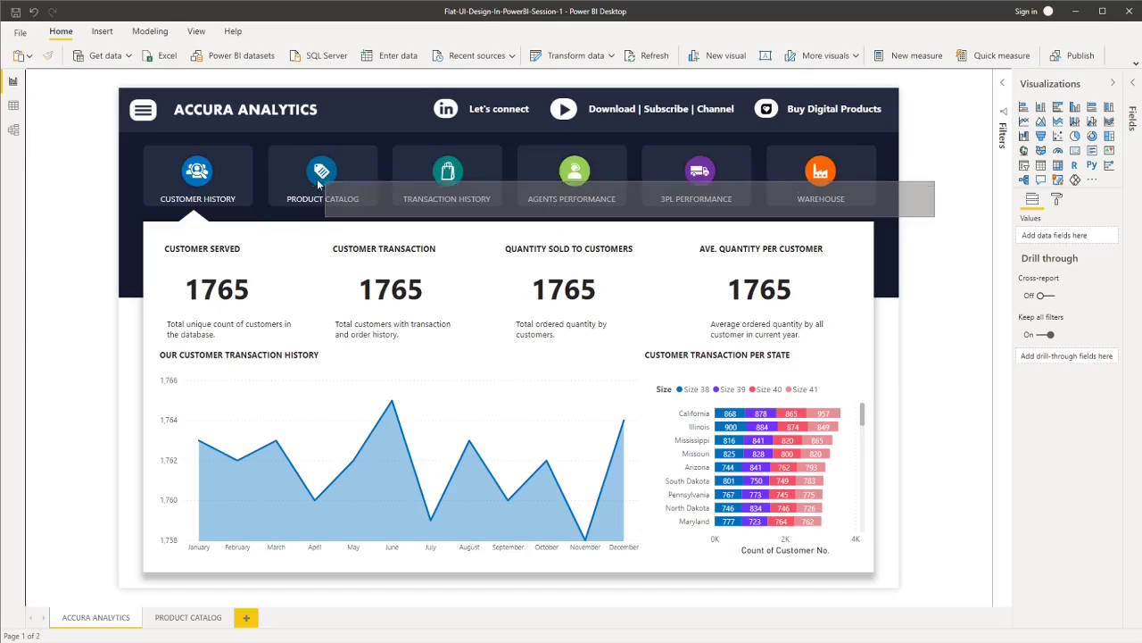
Select all six navigation buttons and set their label font colour to White 60% darker.
drag(319, 183, 92, 139)
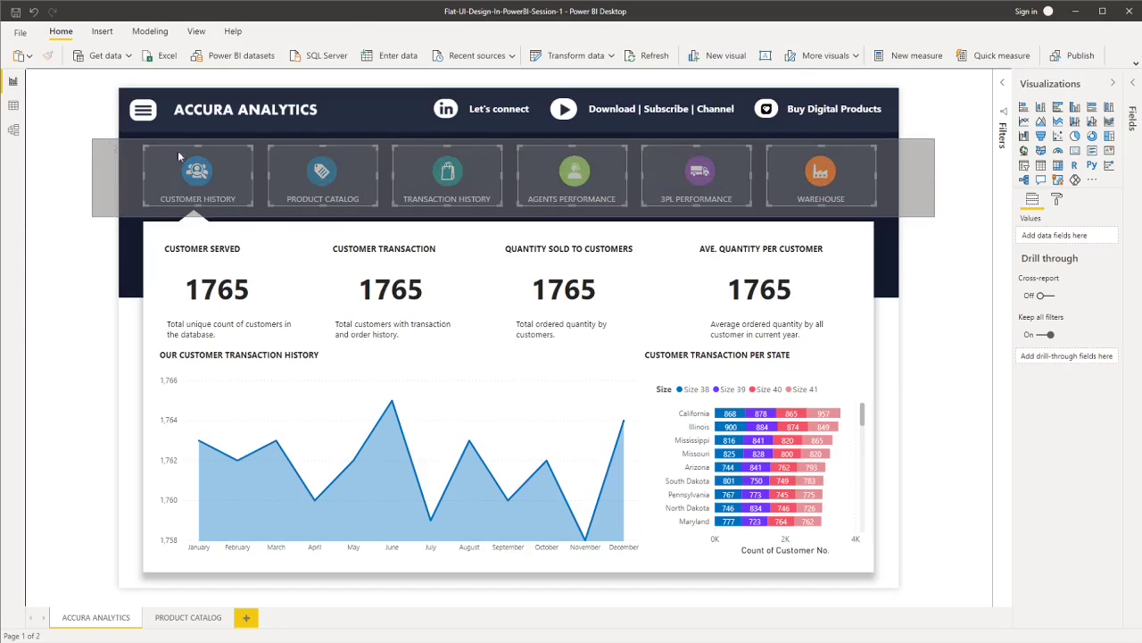
drag(178, 152, 178, 152)
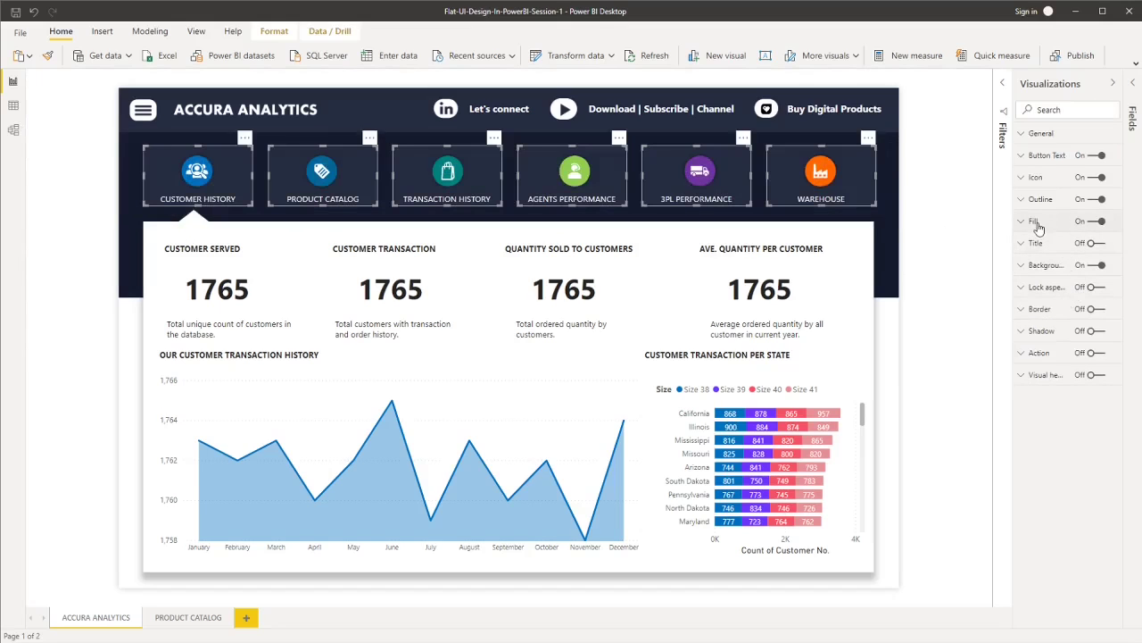
click(1037, 223)
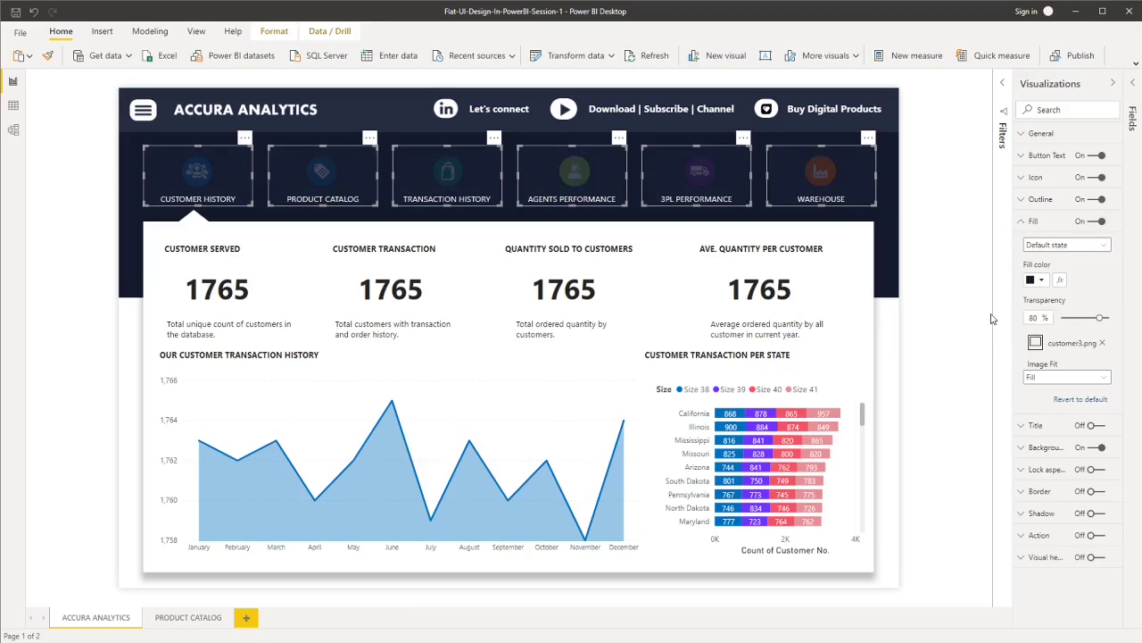
click(1040, 156)
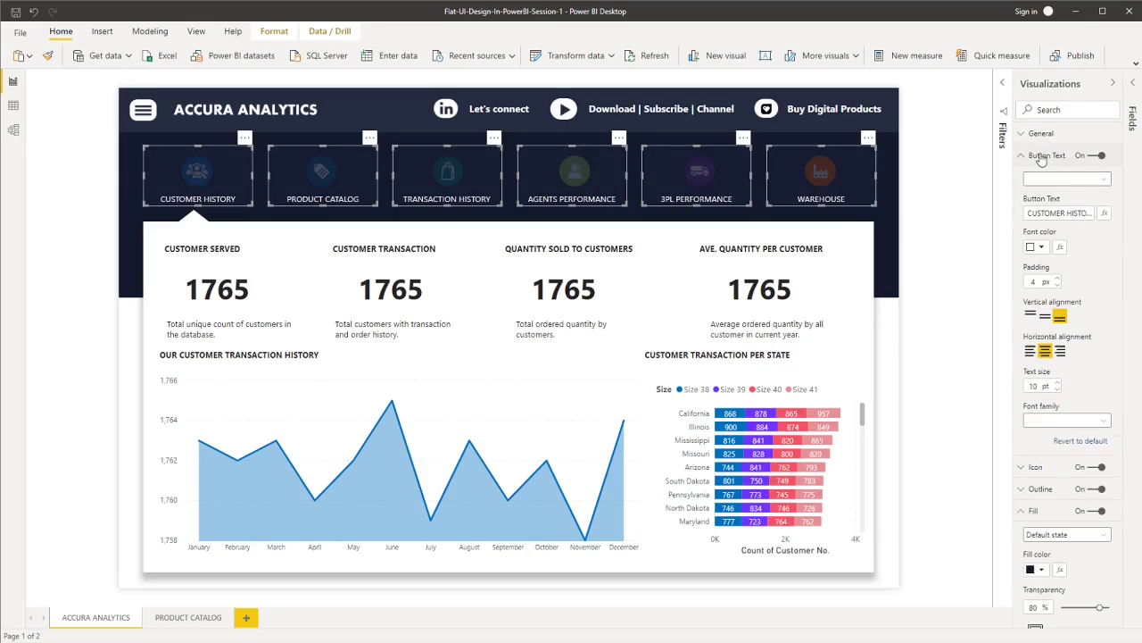
click(1040, 248)
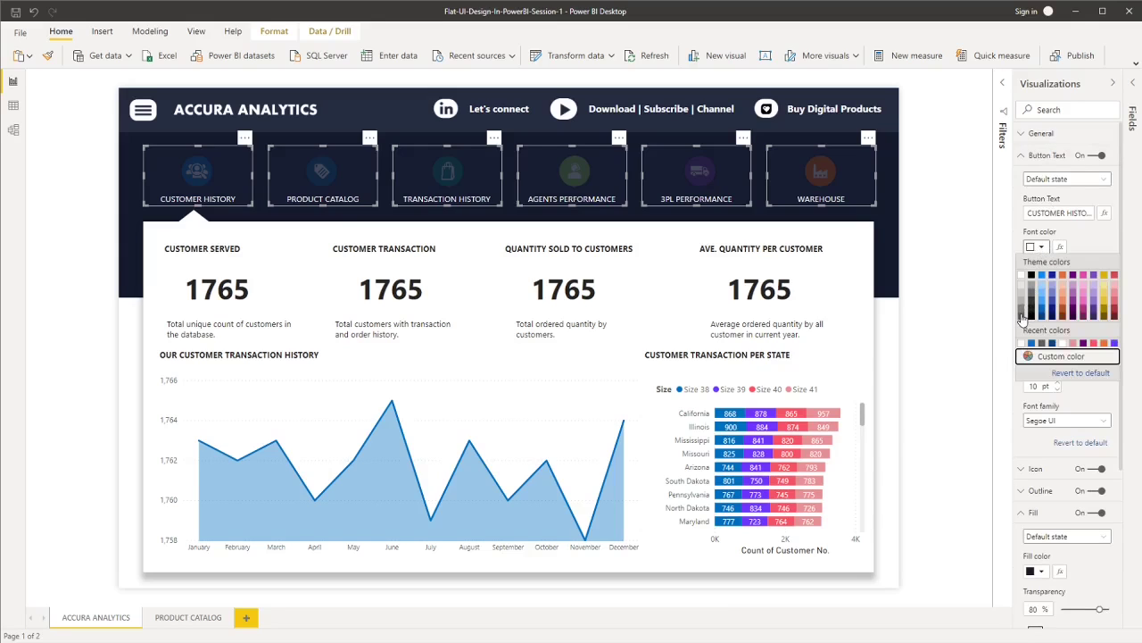
click(1022, 318)
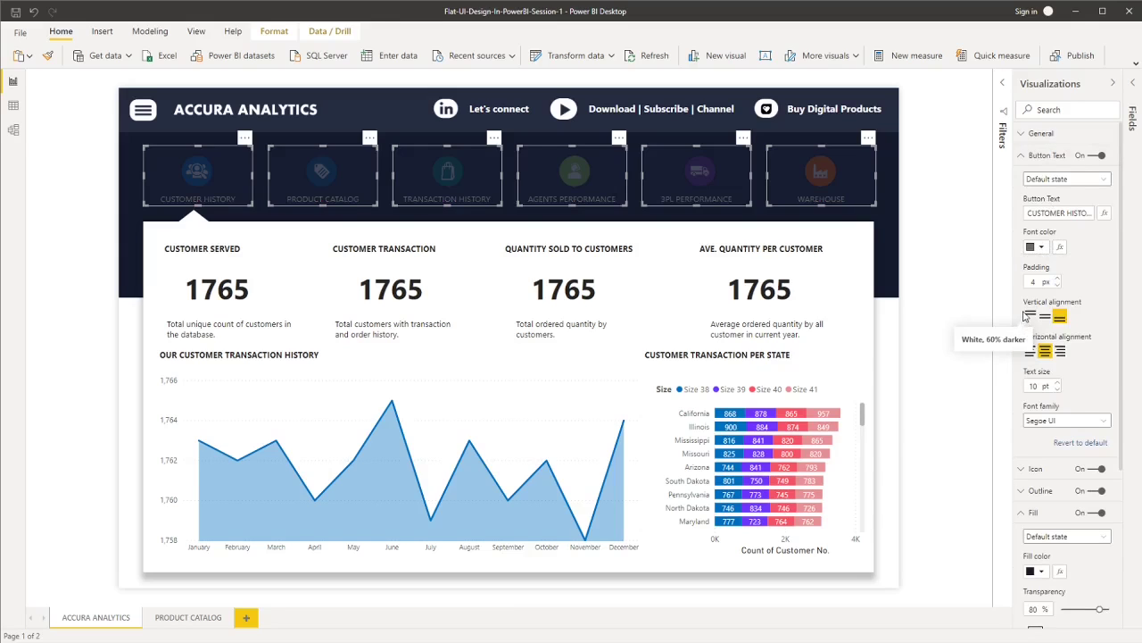
click(1037, 157)
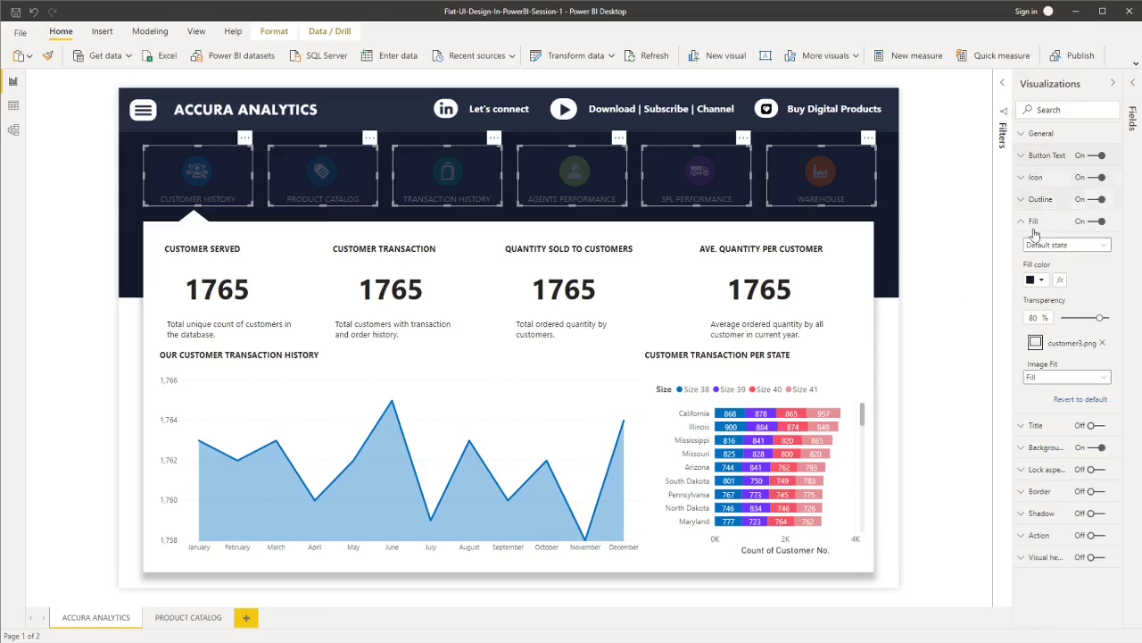
Set the buttons' On hover fill transparency to 0%.
click(1082, 252)
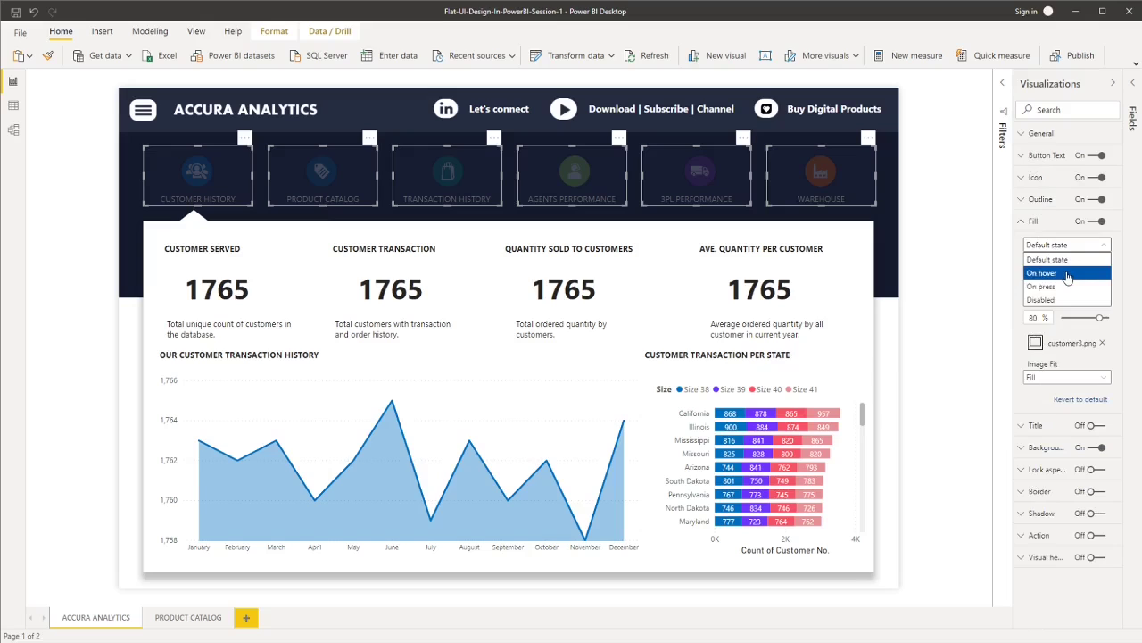
click(1066, 276)
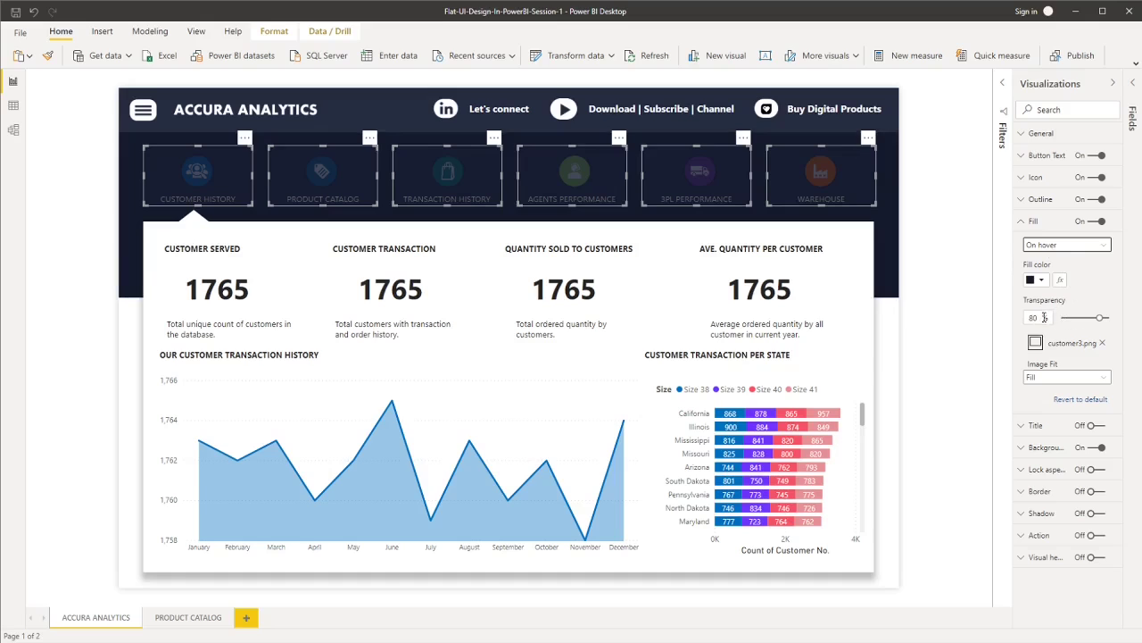
text(0)
key(Return)
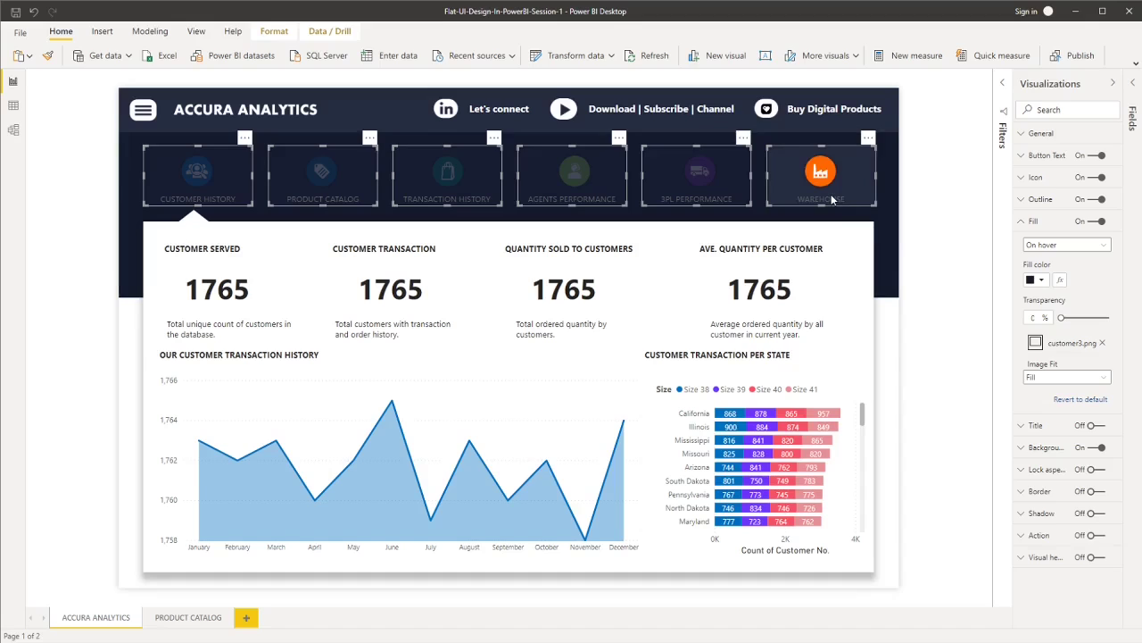
click(99, 167)
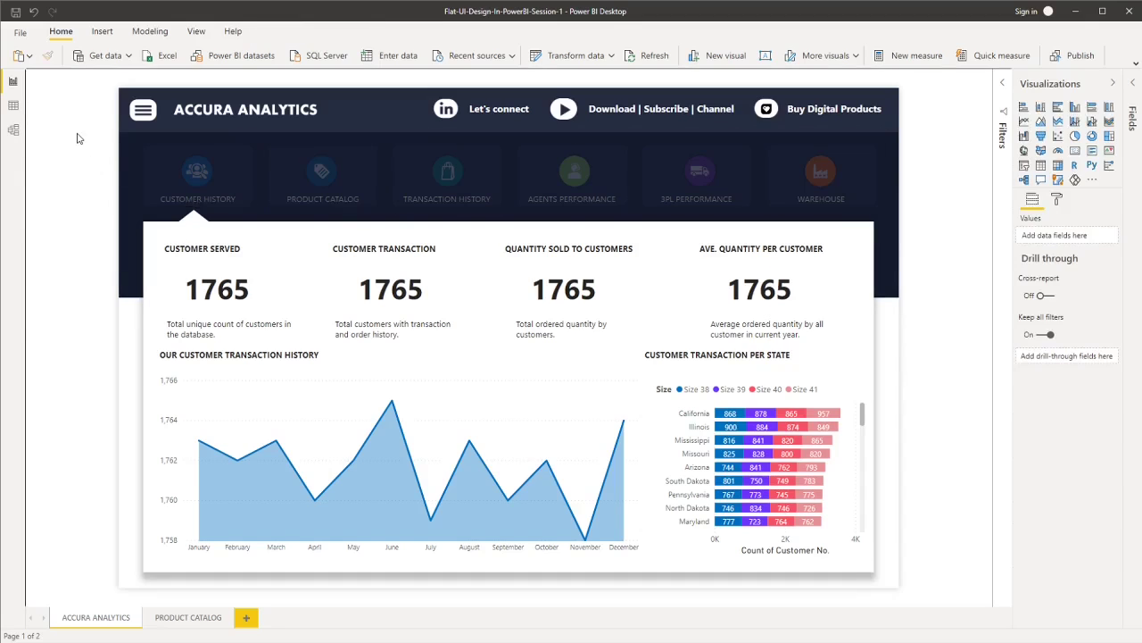
Give the Customer History button 0% default fill transparency and a White label colour.
drag(75, 131, 279, 222)
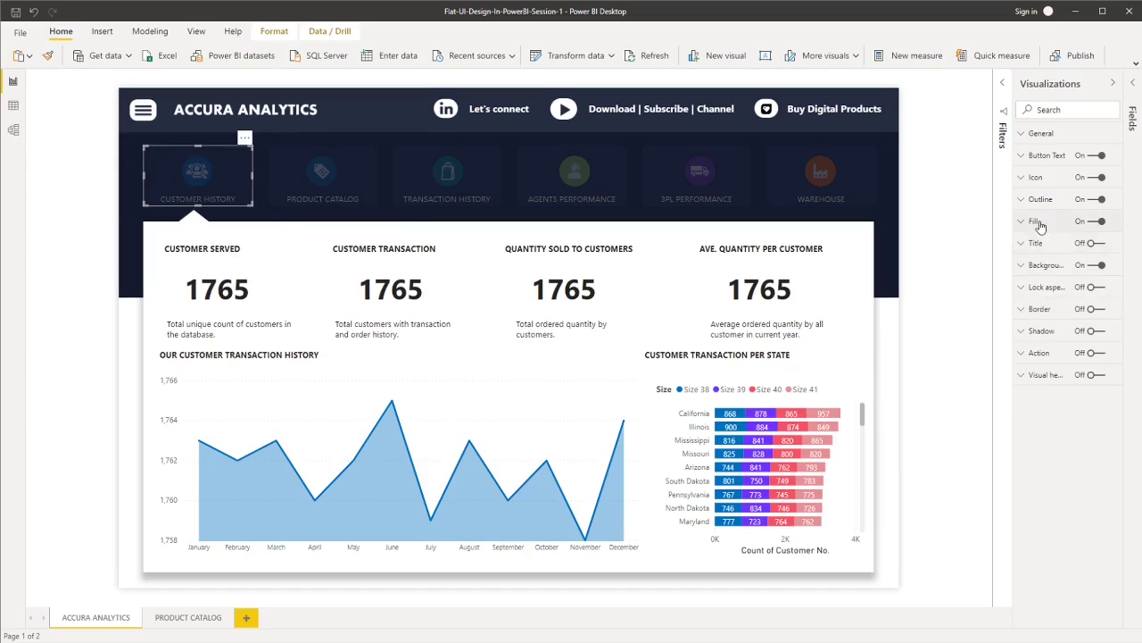
click(1037, 221)
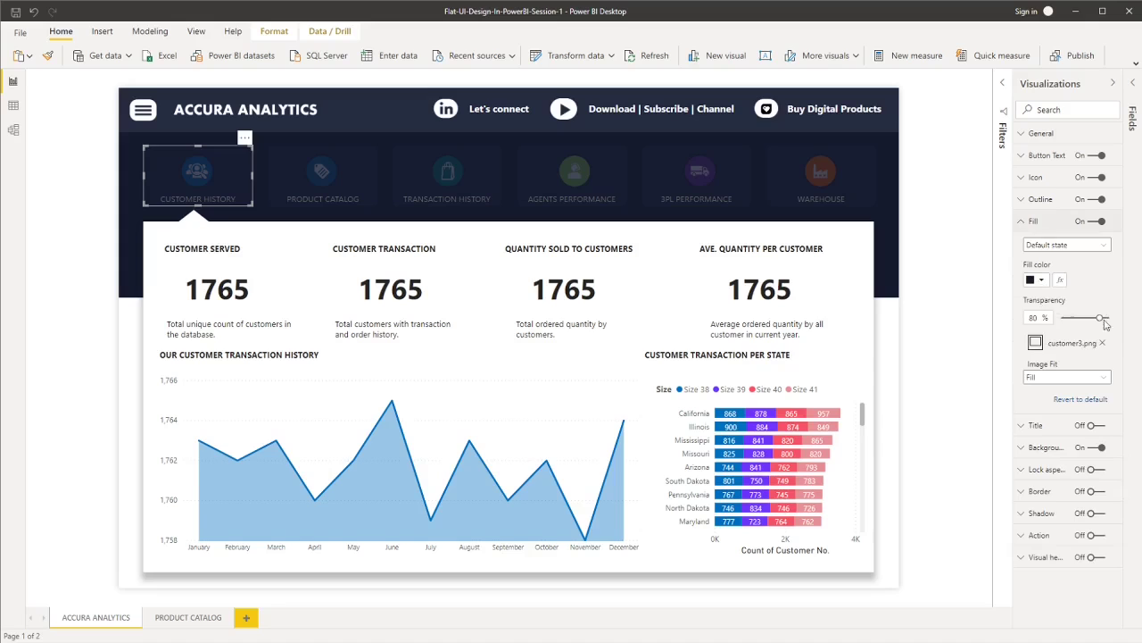
drag(1102, 317, 974, 319)
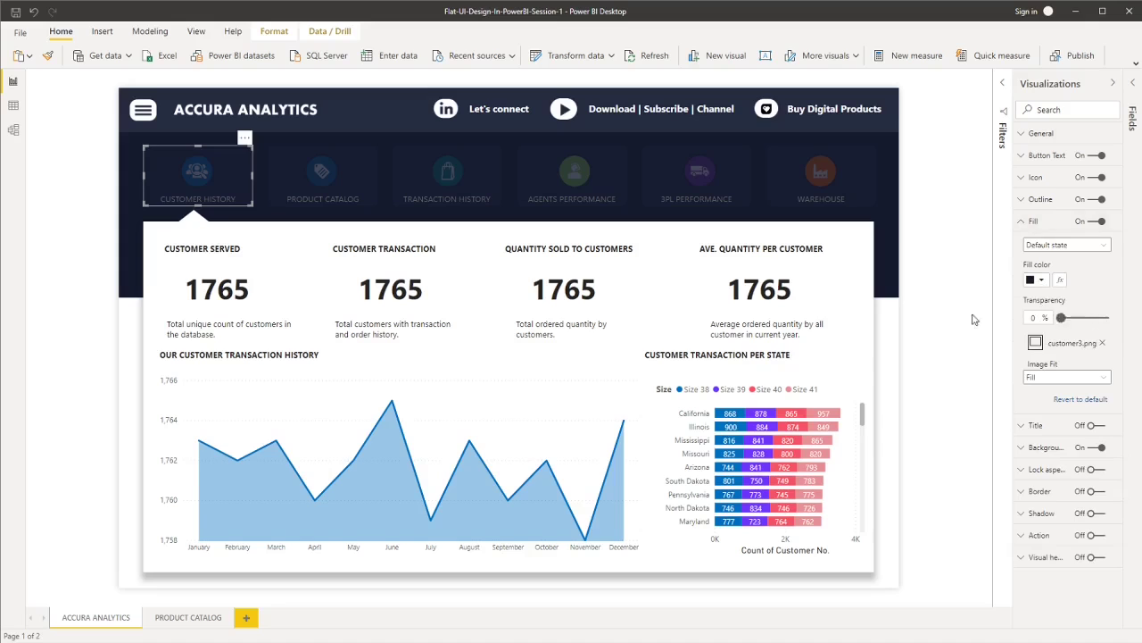
click(1047, 156)
click(1035, 247)
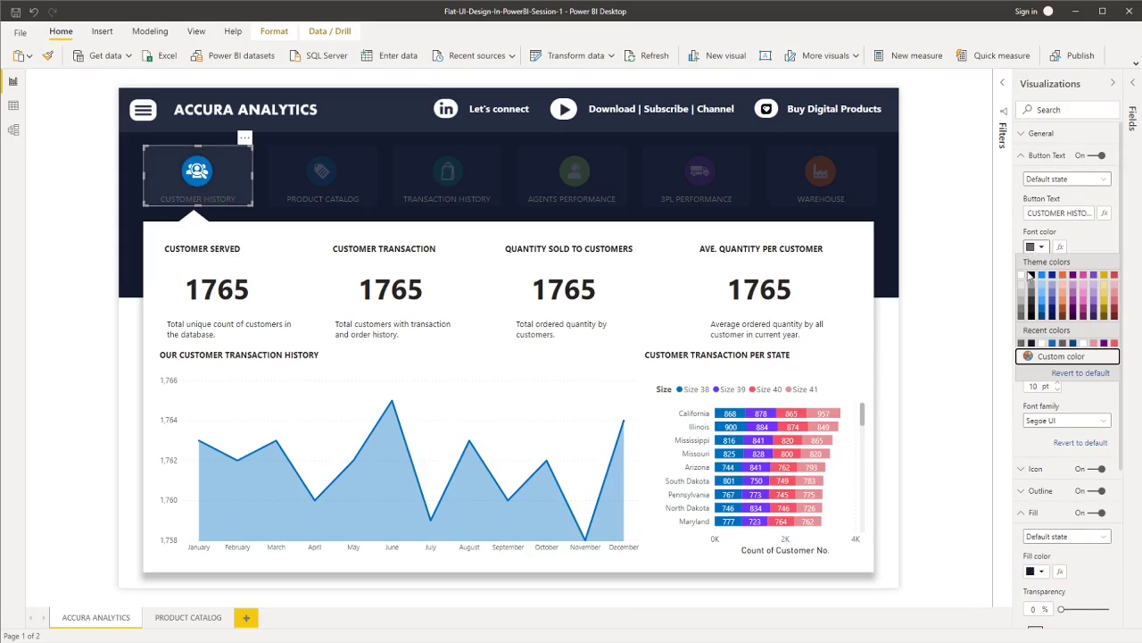
click(1020, 279)
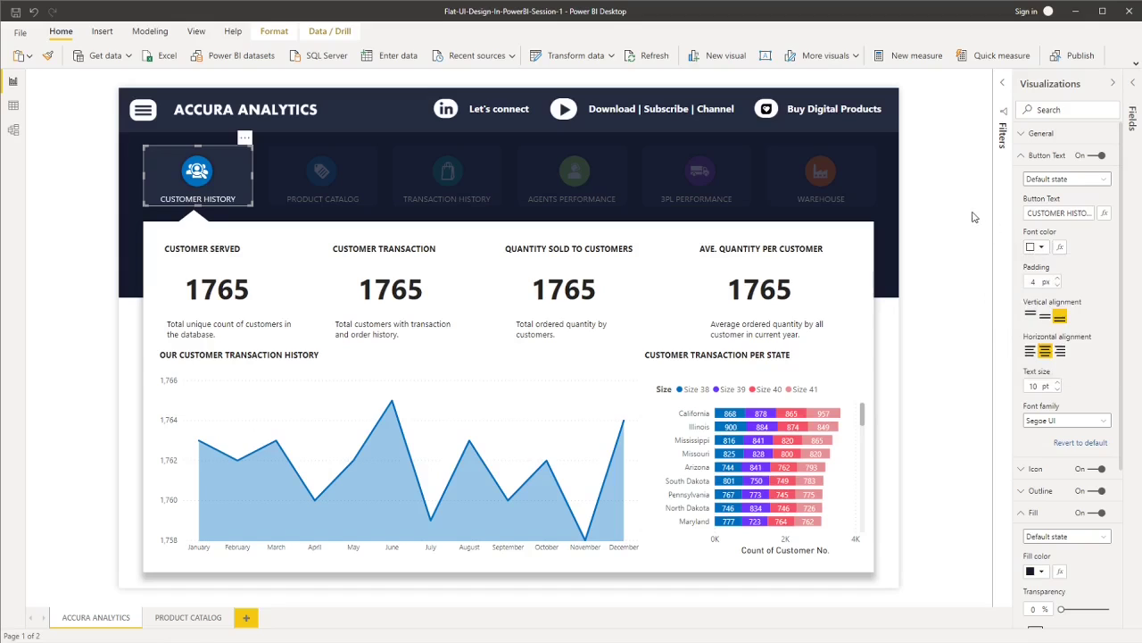
click(974, 217)
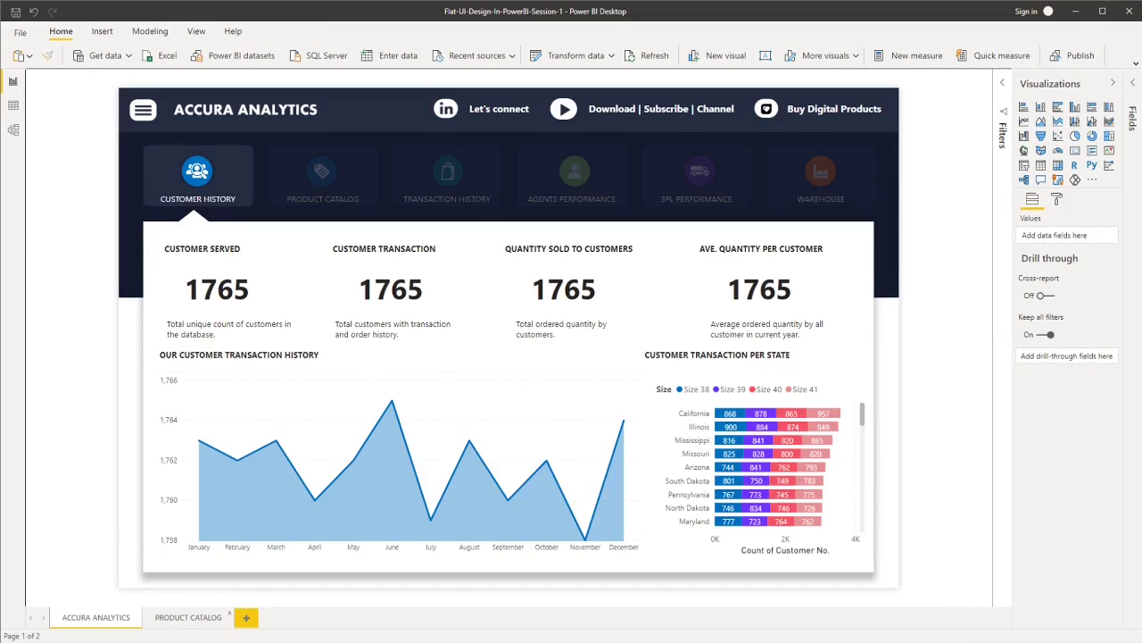
On the PRODUCT CATALOG page, set all six buttons' On hover fill transparency to 0%.
click(189, 620)
mouse_move(76, 133)
mouse_down()
mouse_move(956, 232)
mouse_move(977, 223)
mouse_move(979, 235)
mouse_move(950, 244)
mouse_up()
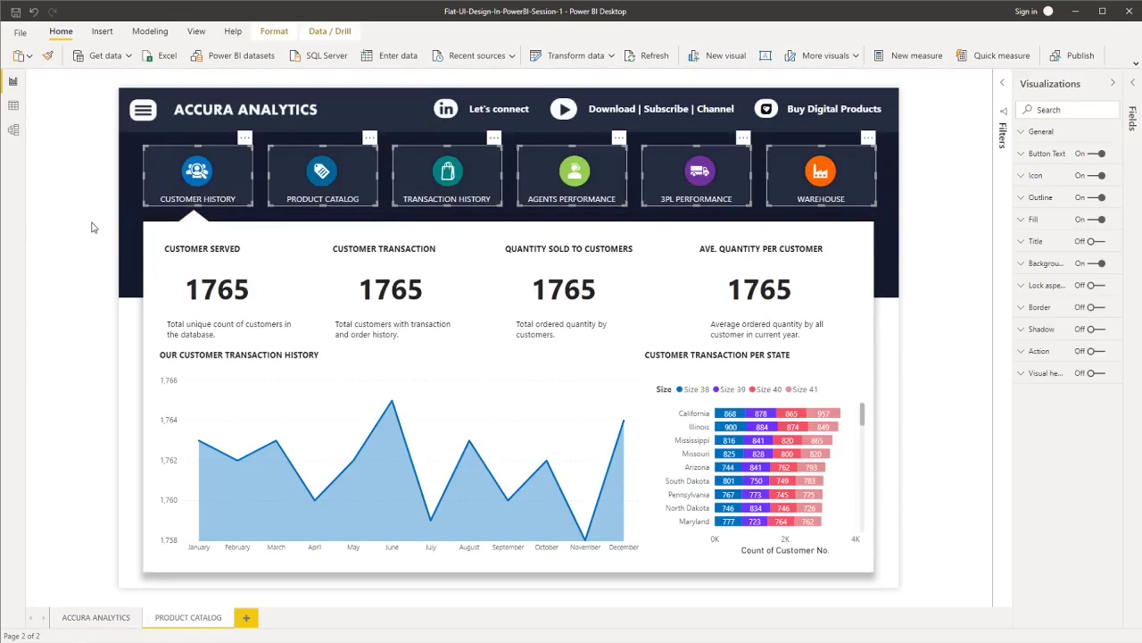
click(1039, 223)
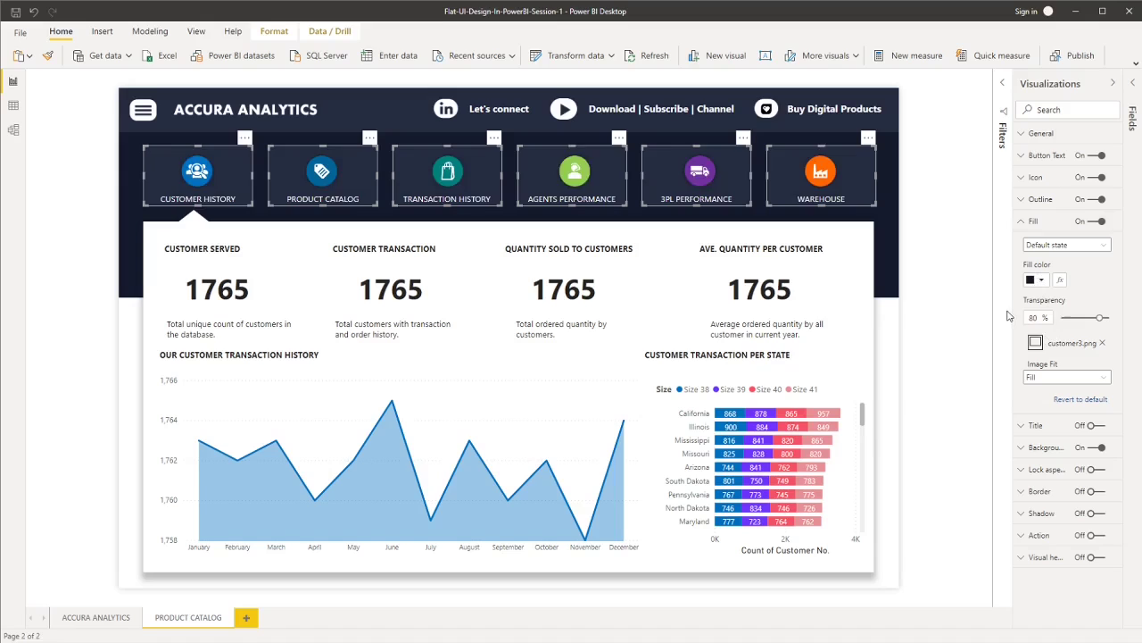
click(1058, 242)
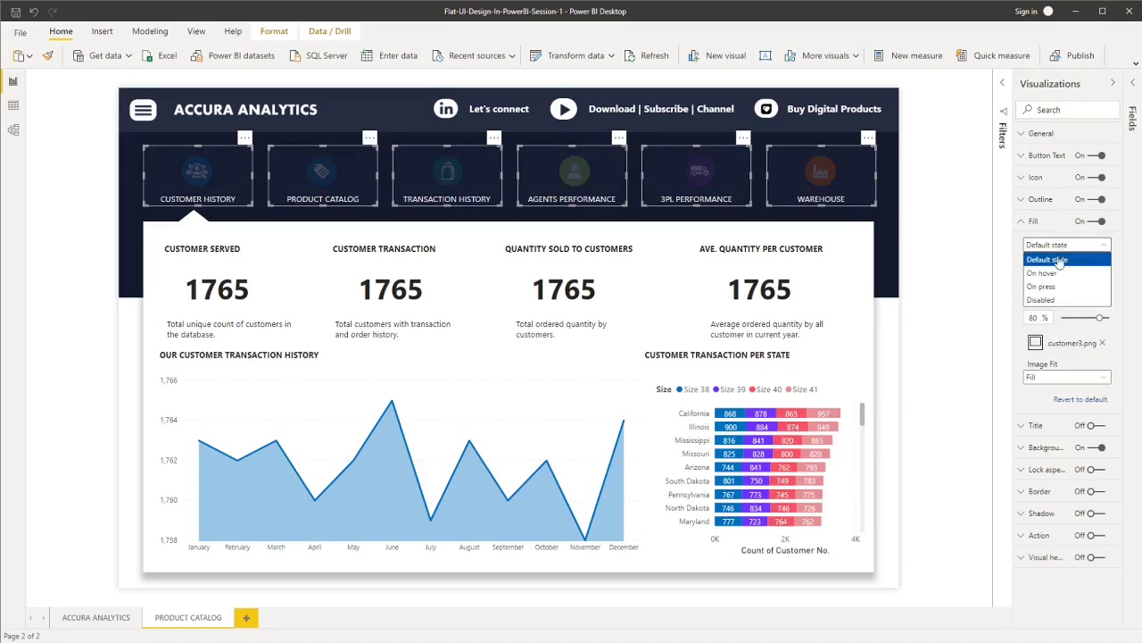
click(1056, 269)
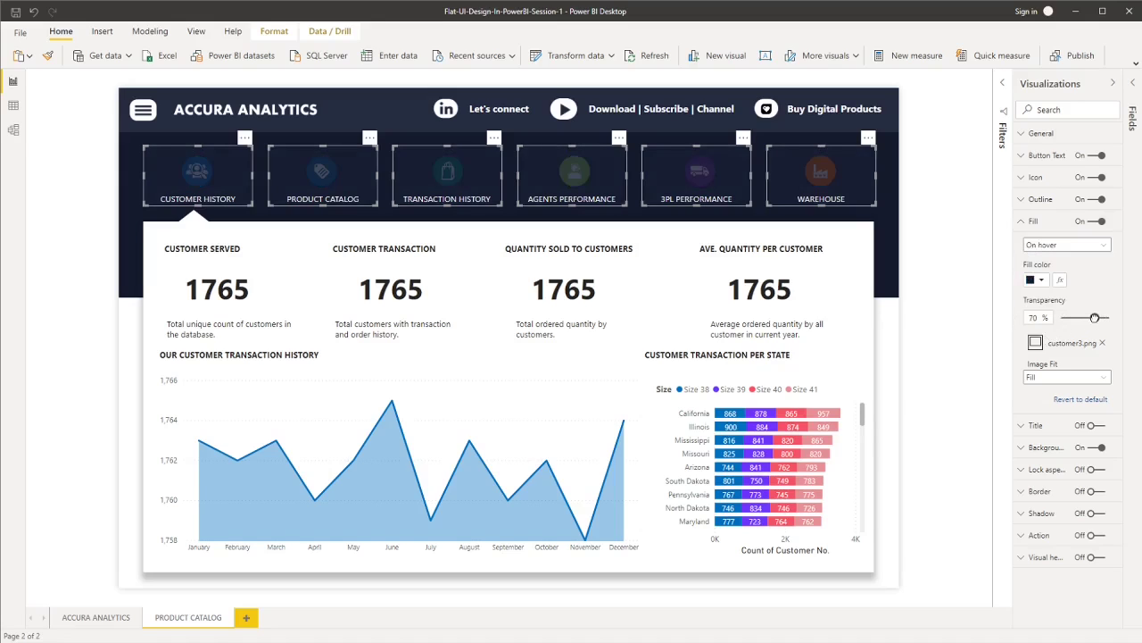
drag(1100, 319, 1059, 319)
Set the button labels to White 60% darker by default and White on hover.
click(1038, 157)
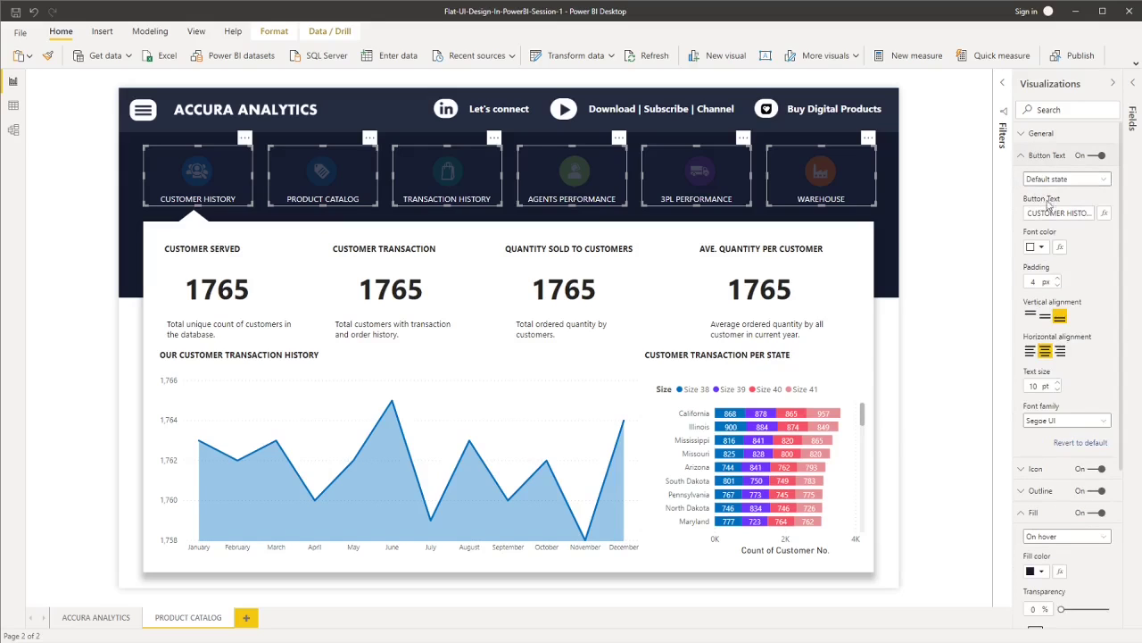
click(1035, 247)
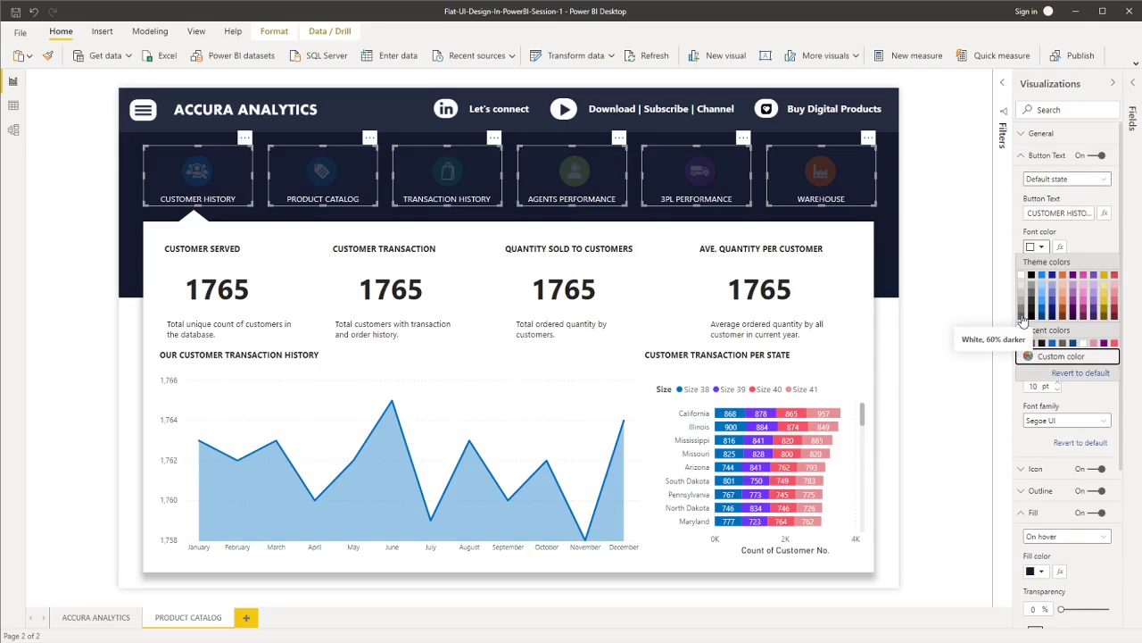
click(1022, 317)
click(1064, 180)
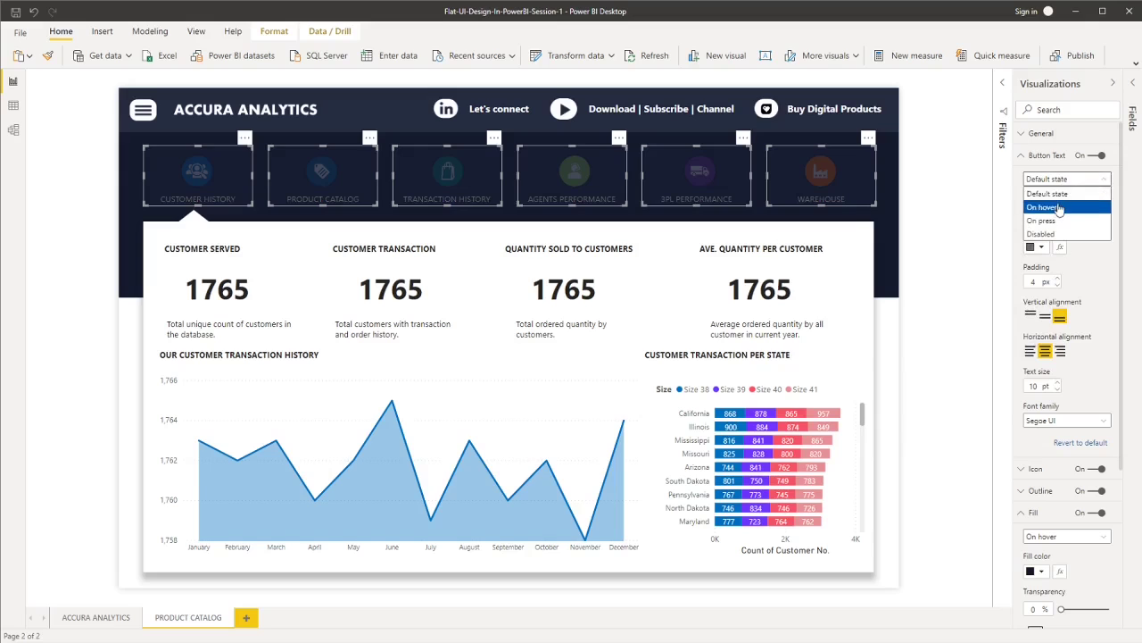
click(1058, 207)
click(1035, 247)
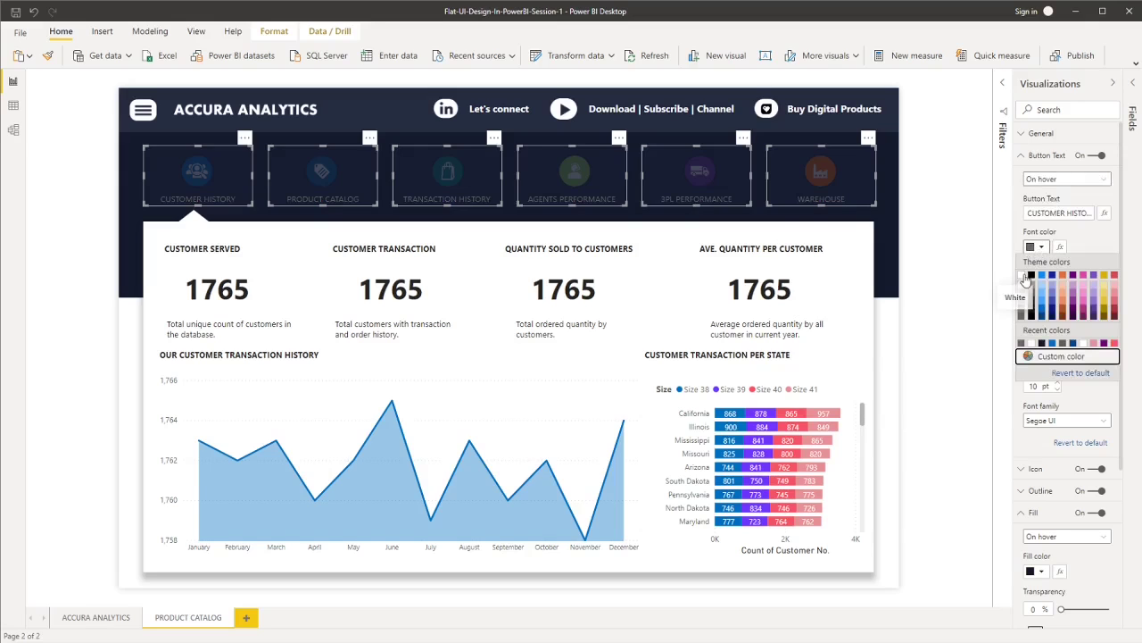
click(1025, 279)
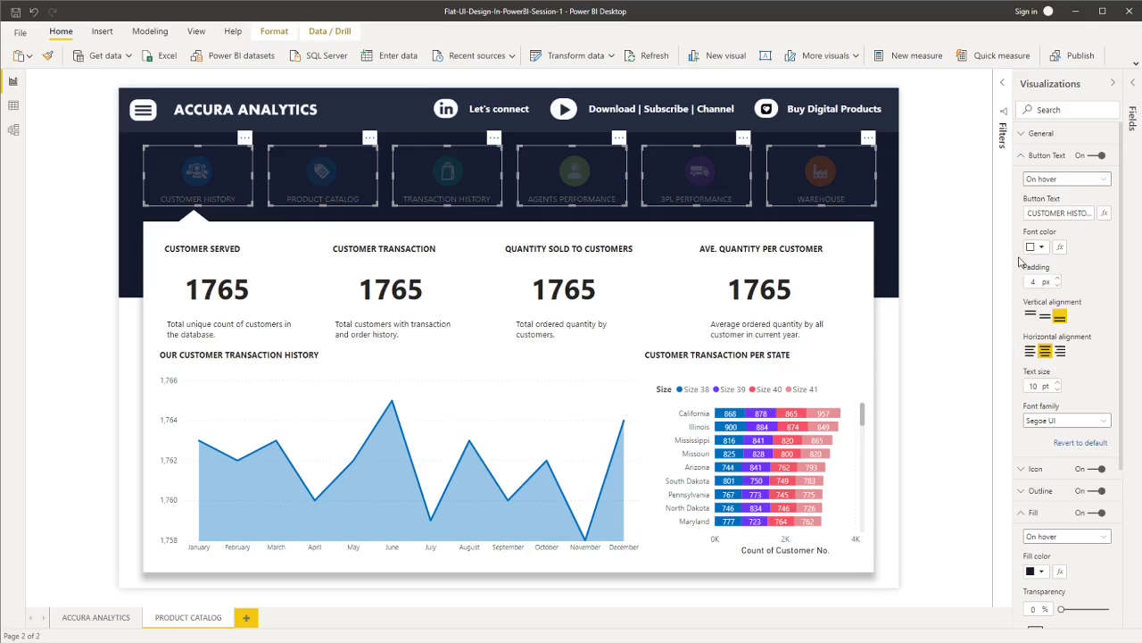
Select the Product Catalog button and make its default fill fully opaque.
click(114, 116)
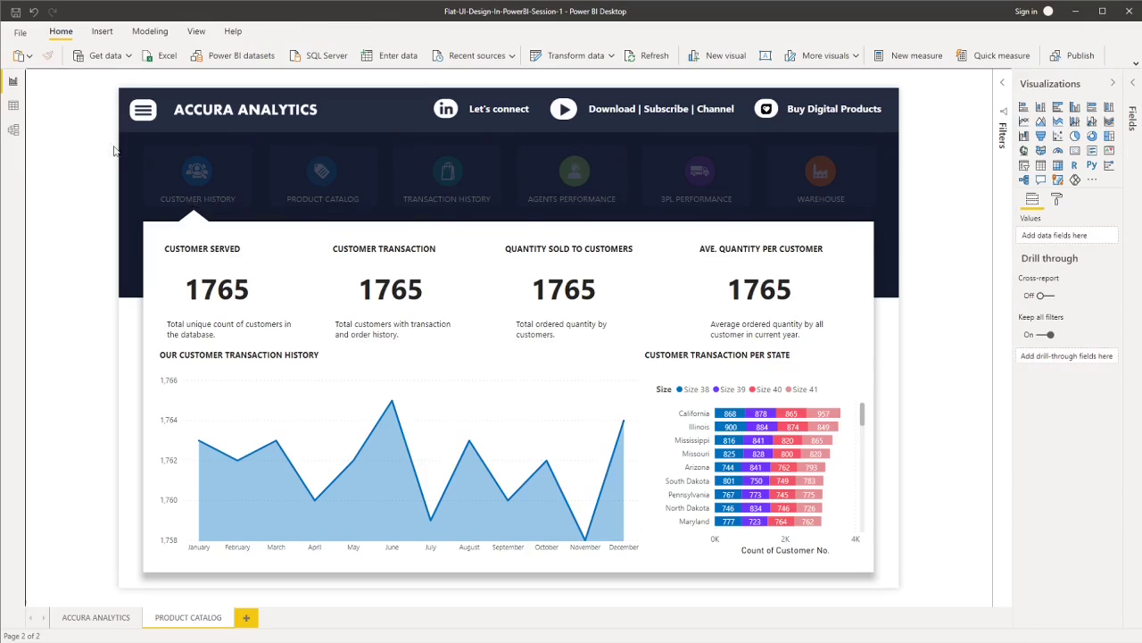
click(255, 209)
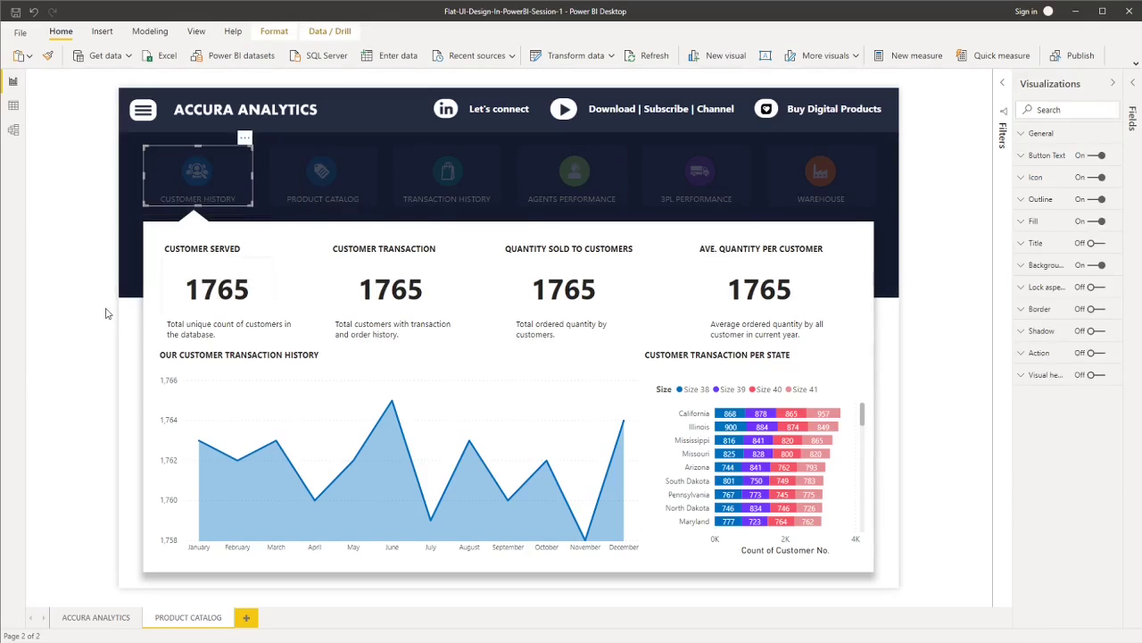
click(75, 312)
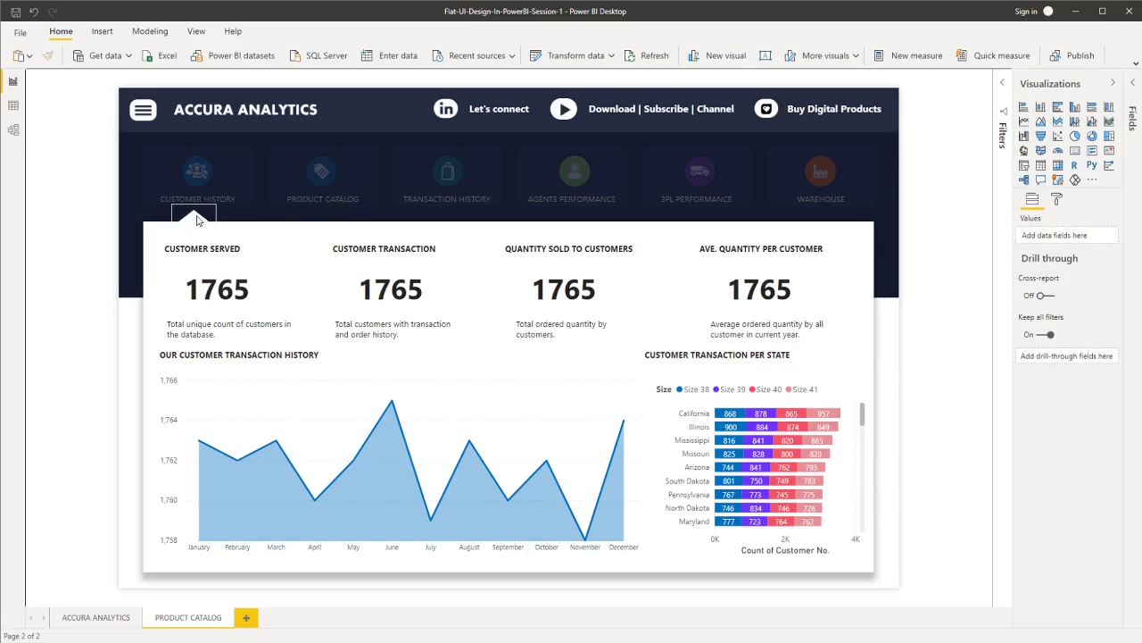
click(296, 209)
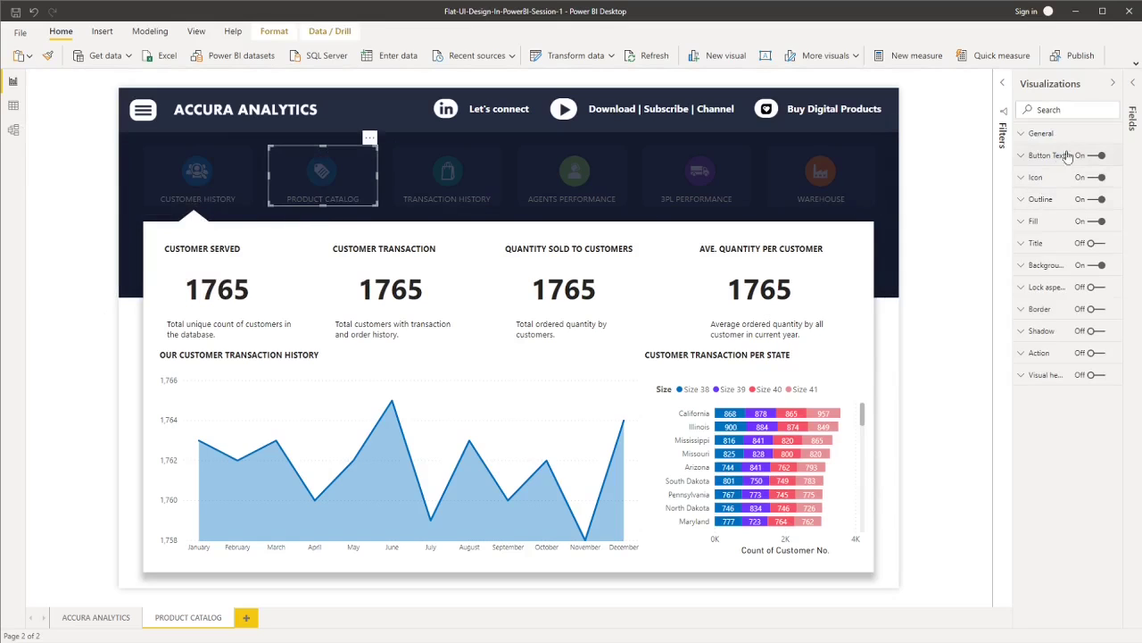
click(1033, 222)
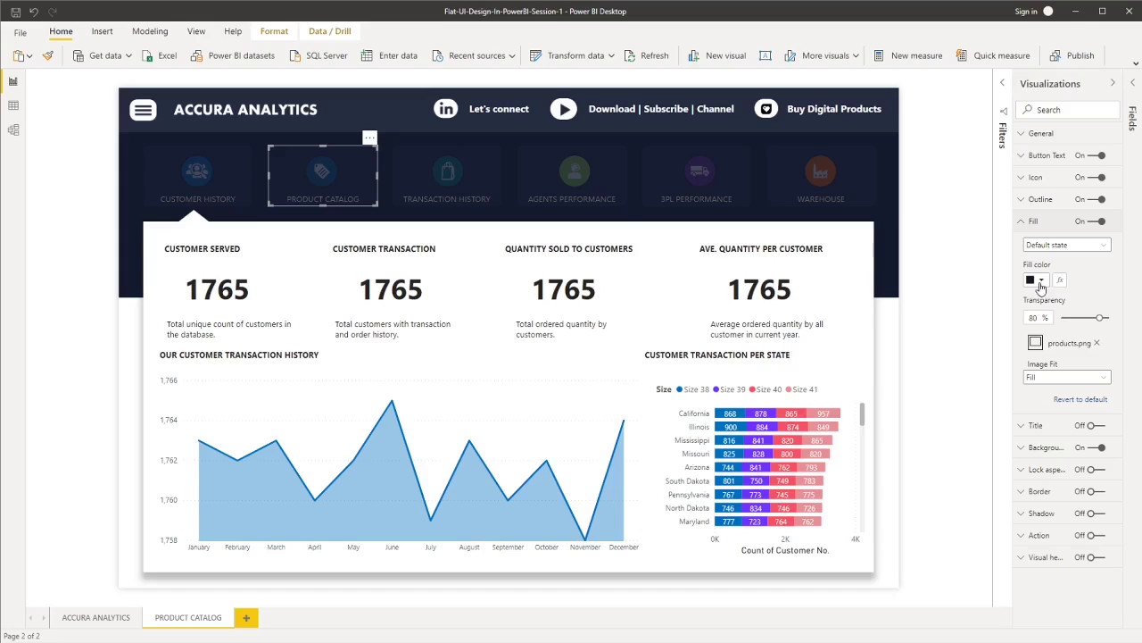
drag(1078, 320, 1061, 317)
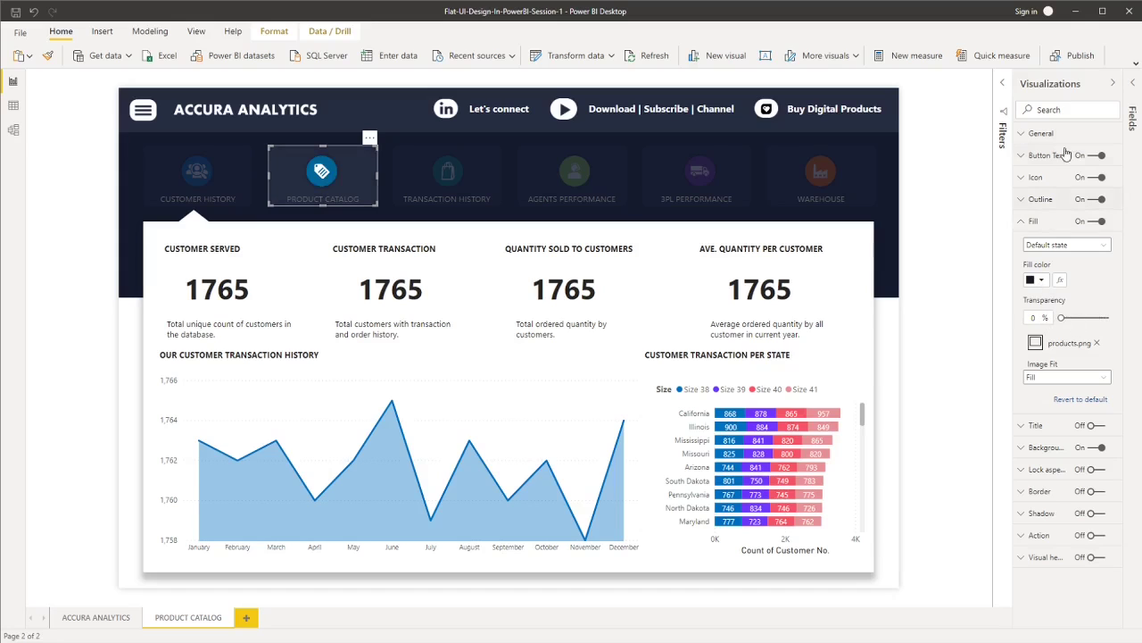
click(1050, 157)
click(1036, 248)
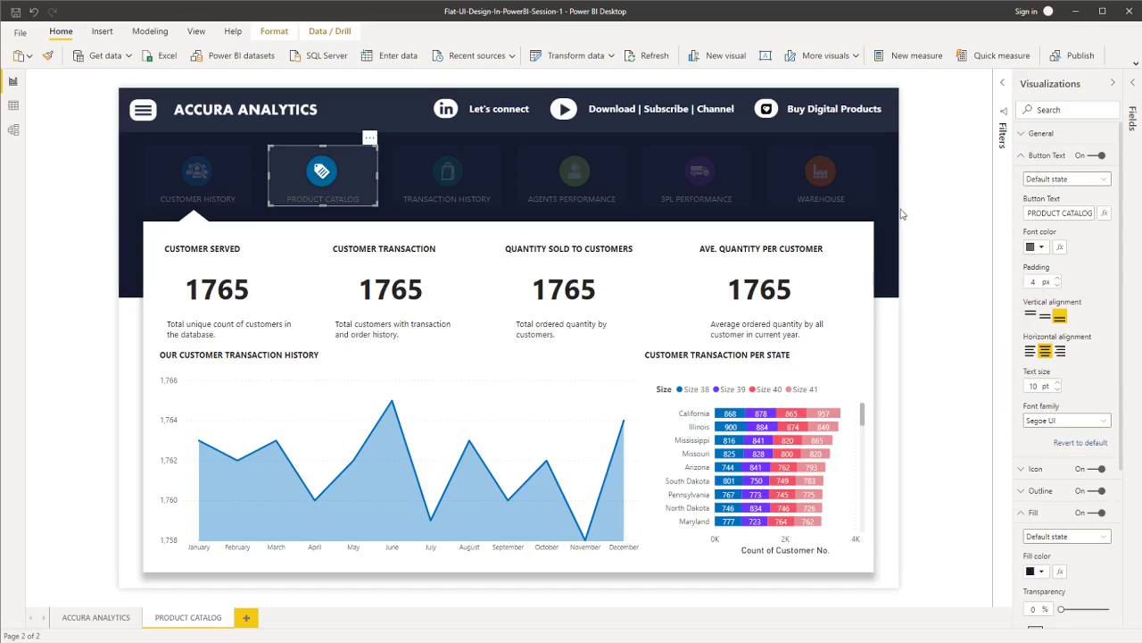
Set the PRODUCT CATALOG button's default label colour to White.
click(874, 215)
click(361, 190)
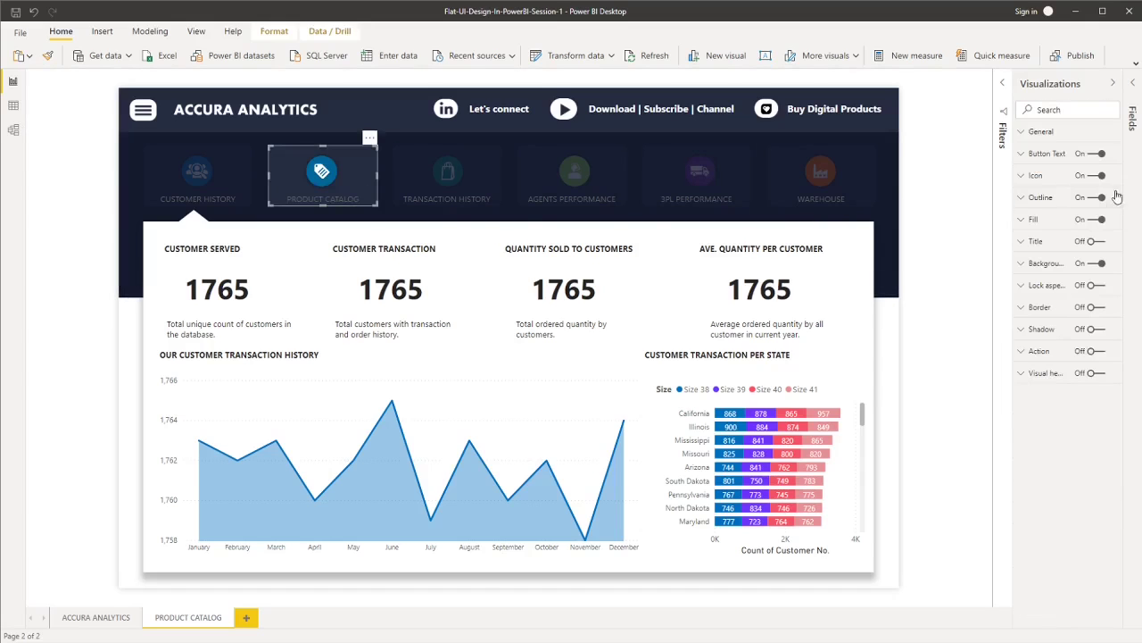
click(1039, 248)
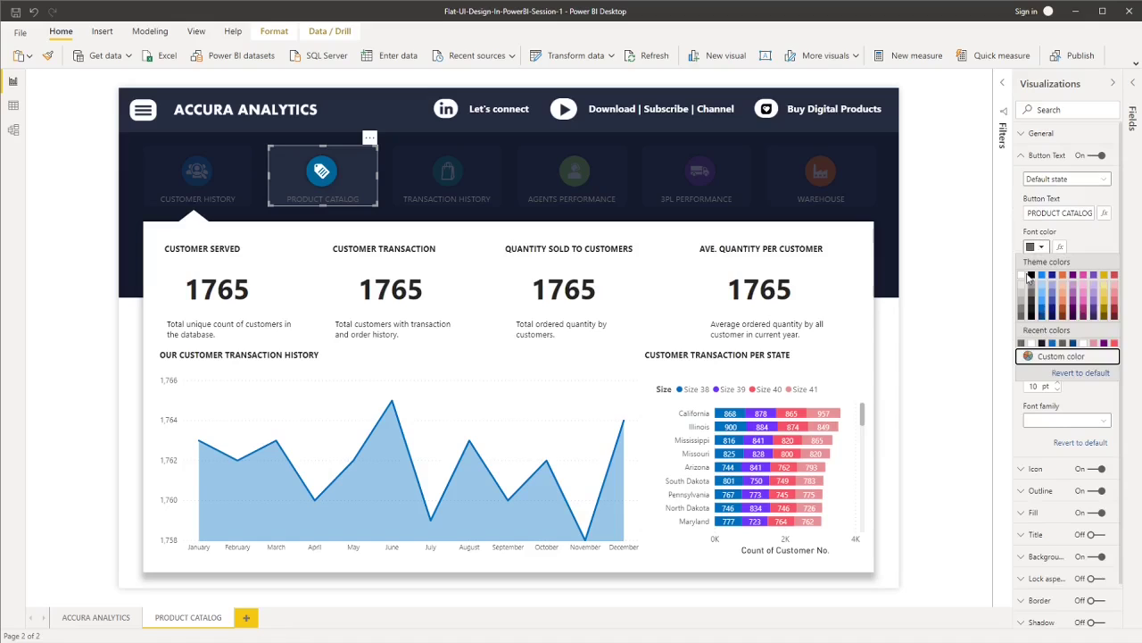
click(1023, 277)
click(196, 226)
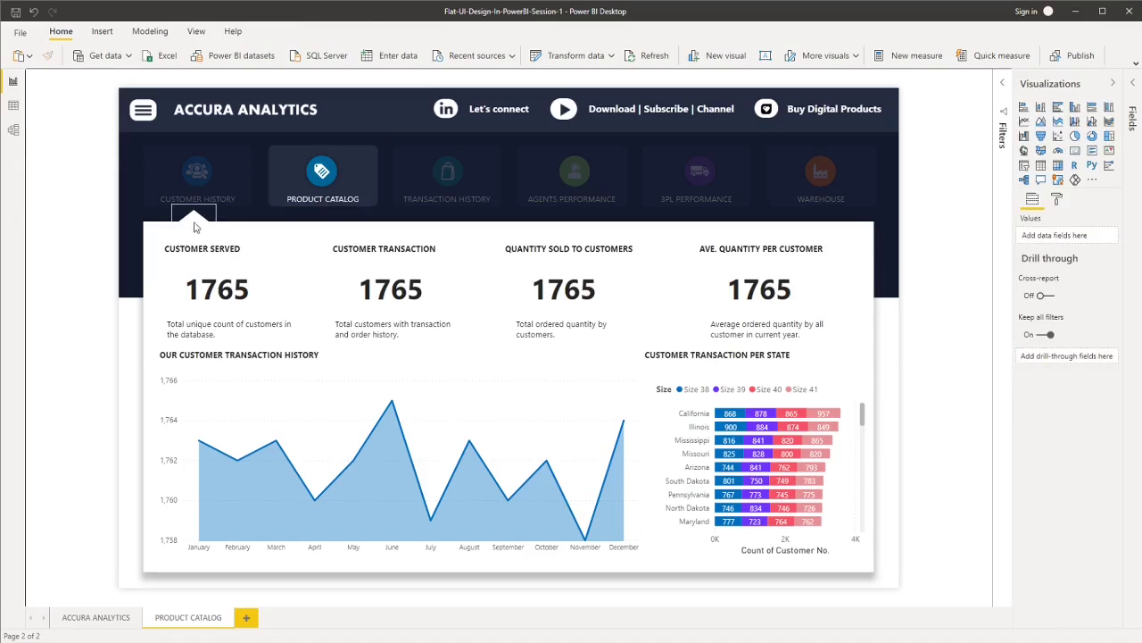
Nudge the white triangle marker right and drag it beneath the PRODUCT CATALOG tile.
click(191, 224)
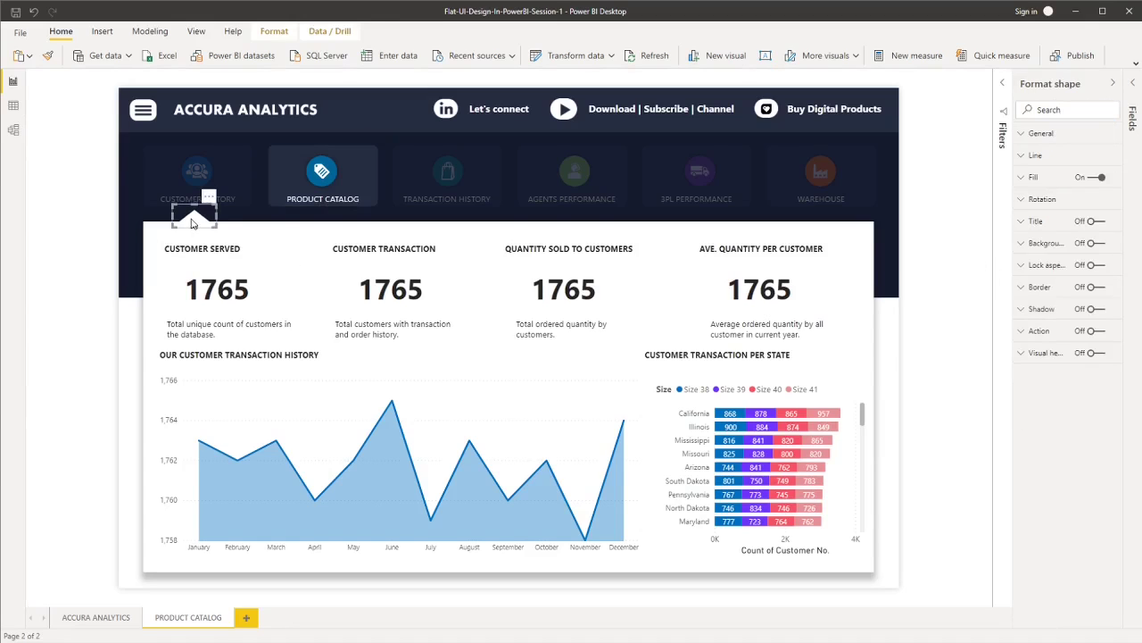
key(Right)
key(Right)
key(Right)
key(Right)
key(Right)
key(Right)
key(Right)
key(Right)
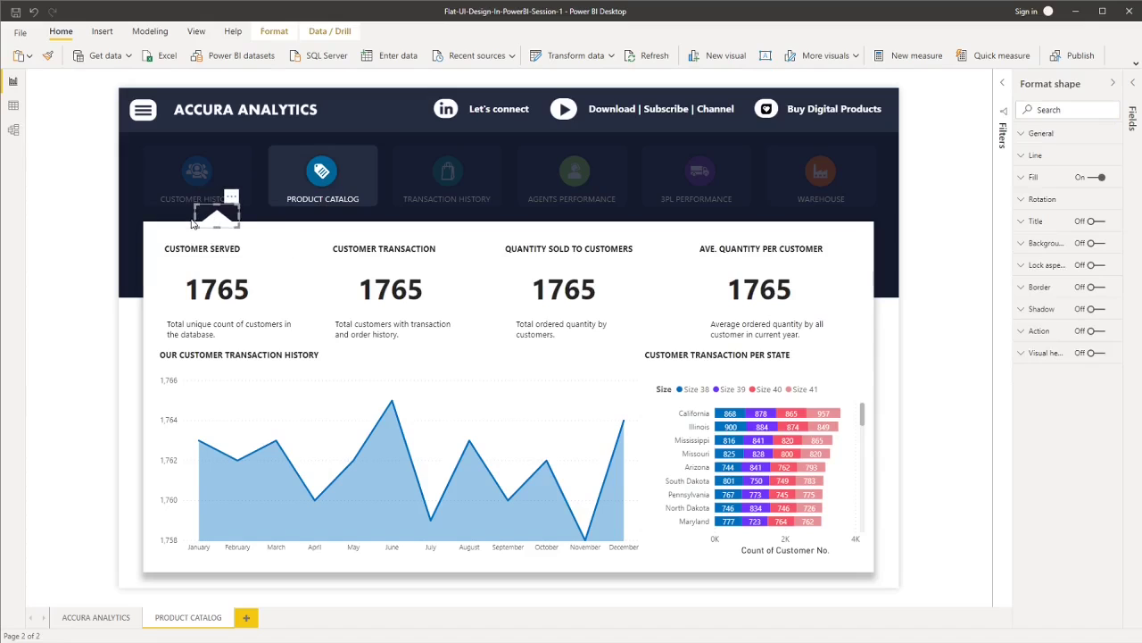
key(Right)
key(Right)
key(Right)
key(Right)
key(Right)
key(Right)
key(Right)
key(Right)
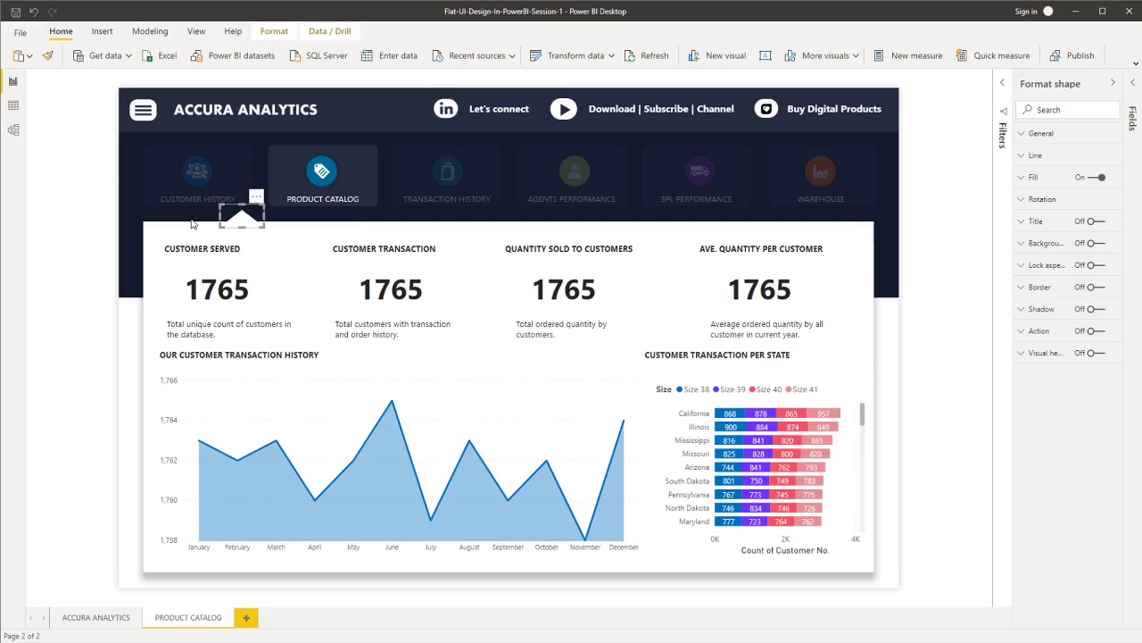
key(Right)
key(Right)
key(Right)
key(Right)
key(Right)
key(Right)
key(Right)
key(Right)
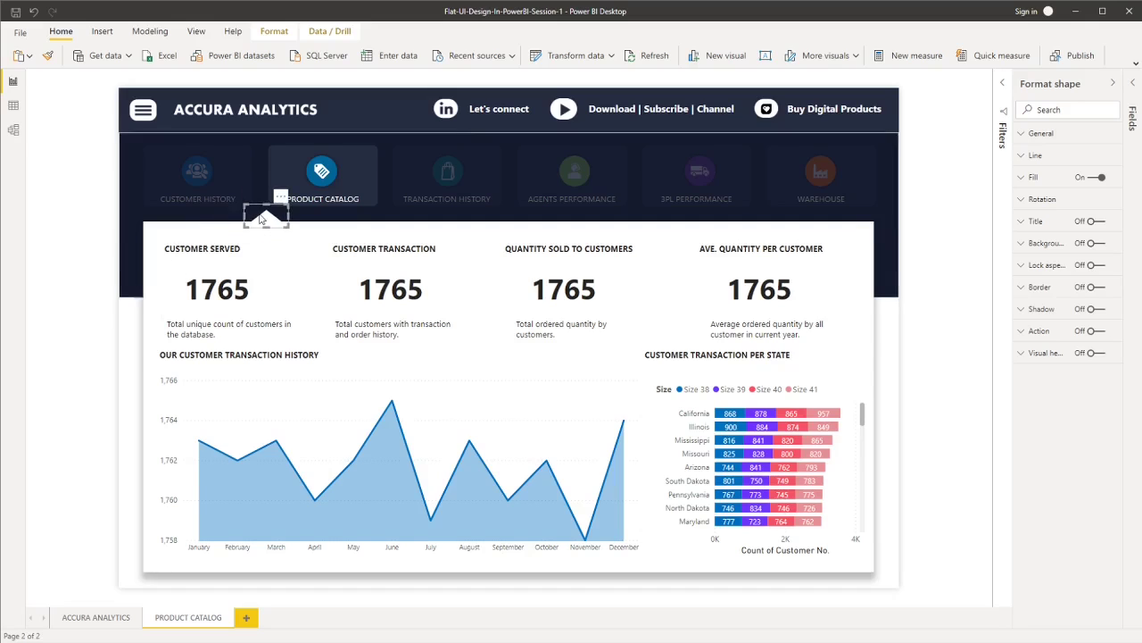
drag(270, 222, 324, 224)
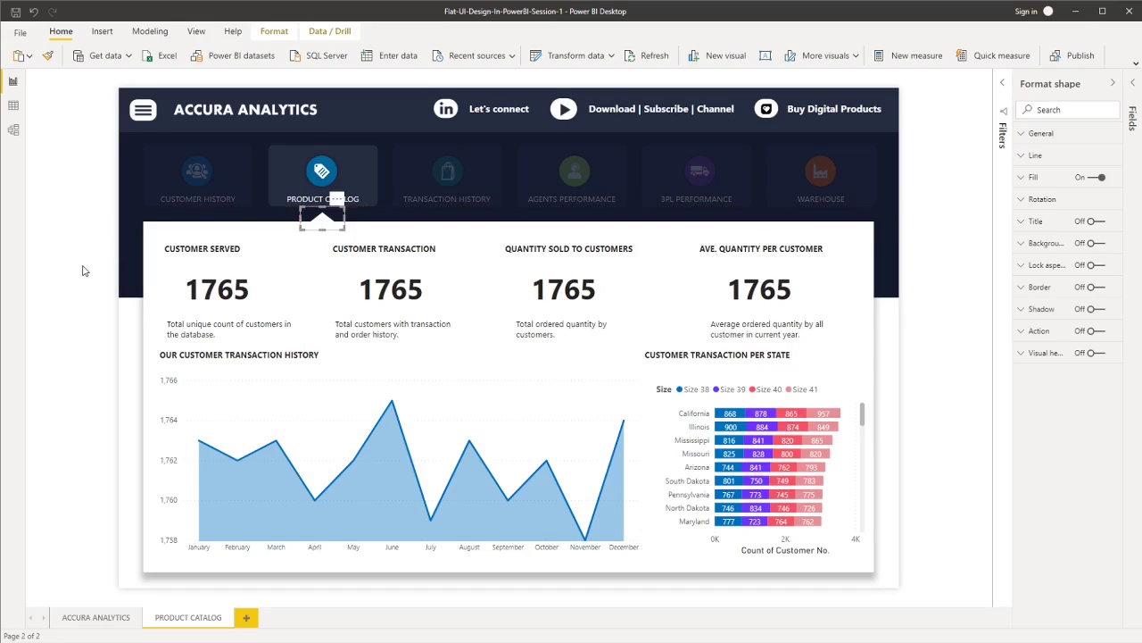
click(83, 271)
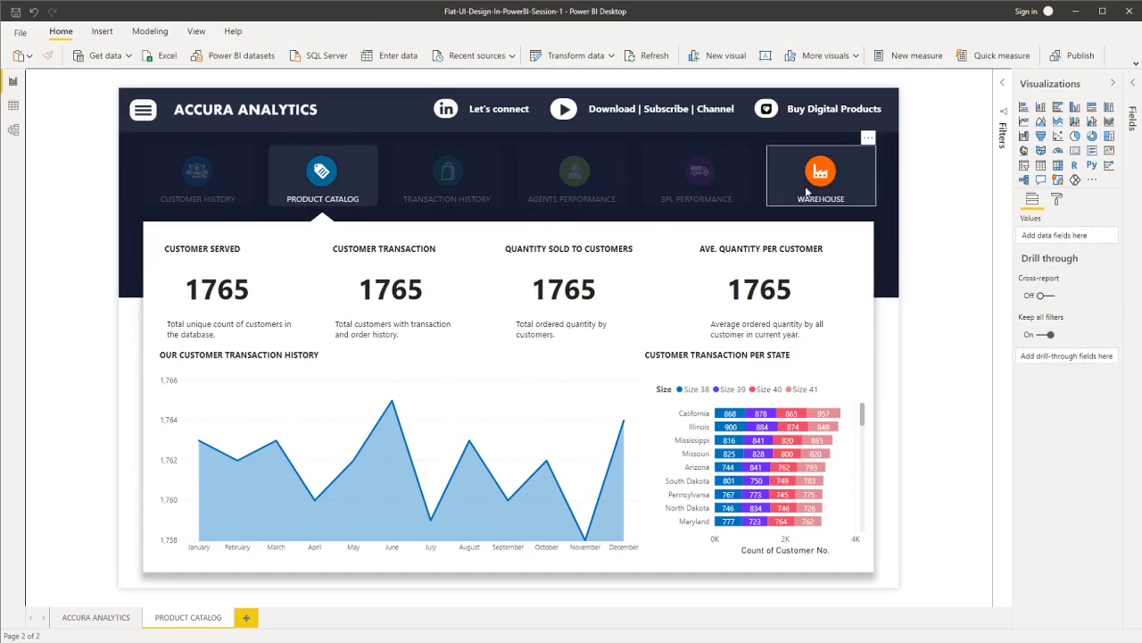
Give Customer History a Page navigation action to ACCURA ANALYTICS and test the link.
click(198, 188)
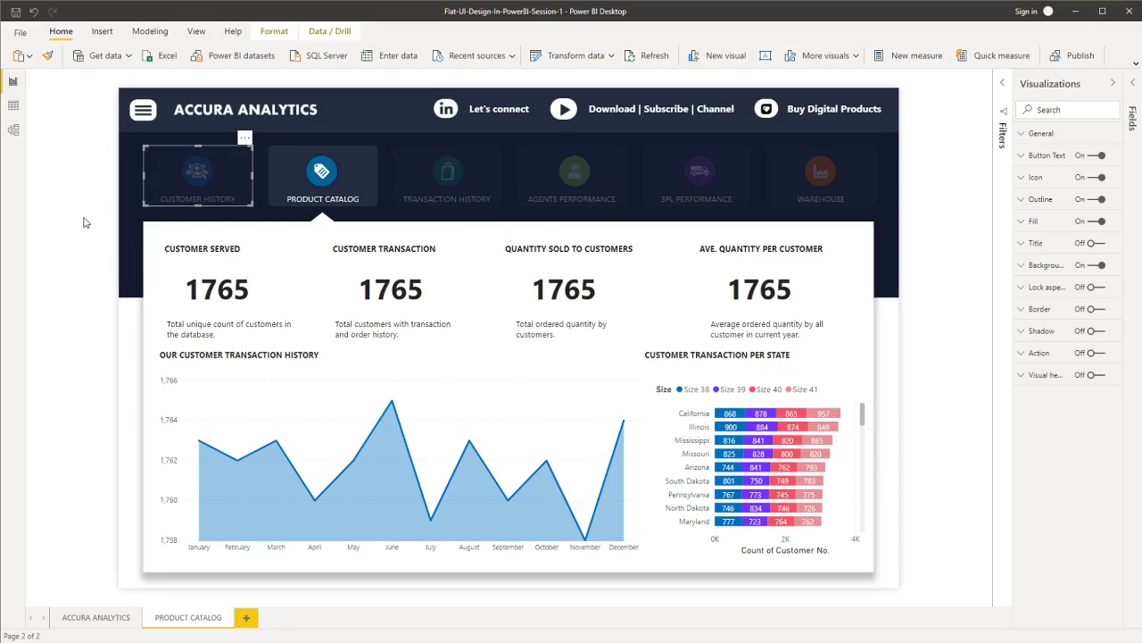
click(1092, 356)
click(1037, 356)
click(1062, 389)
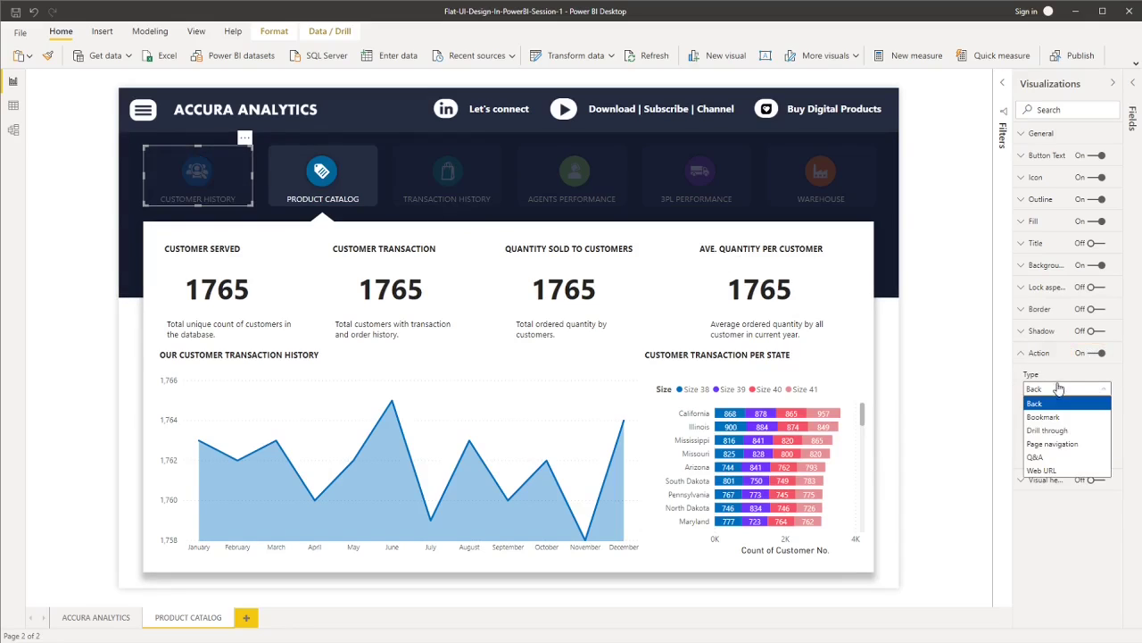
click(1060, 443)
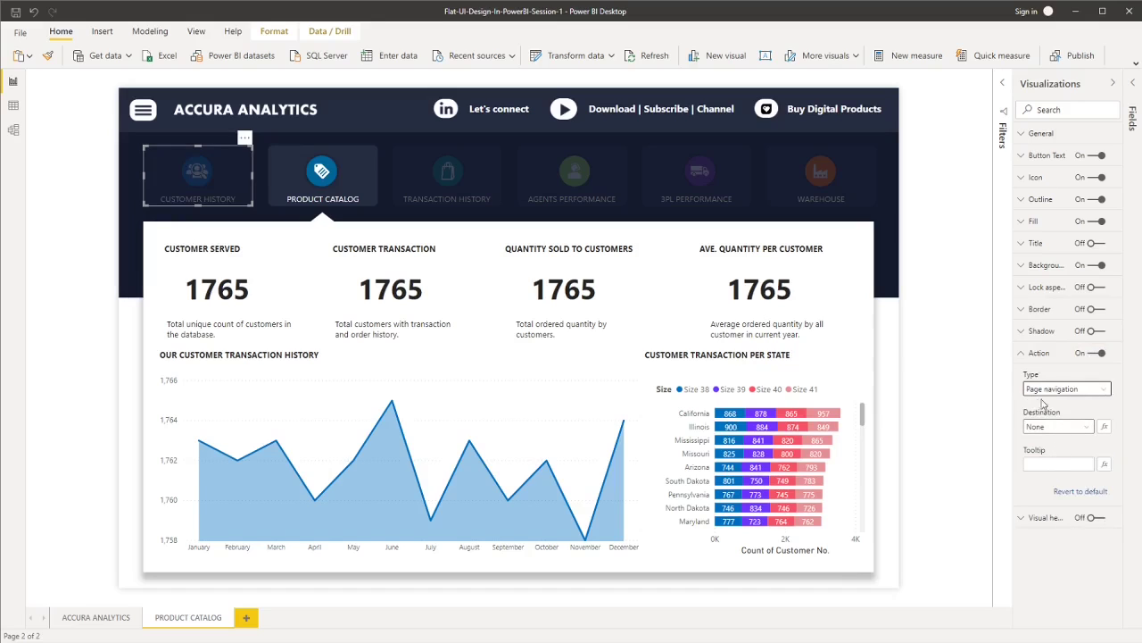
click(1052, 428)
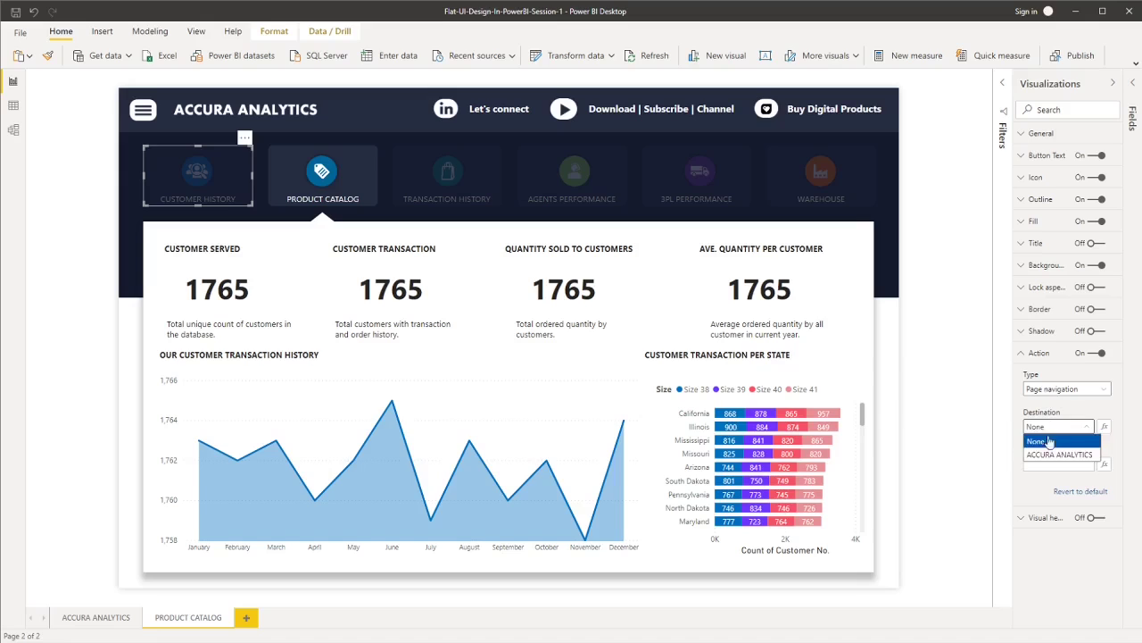
click(1049, 455)
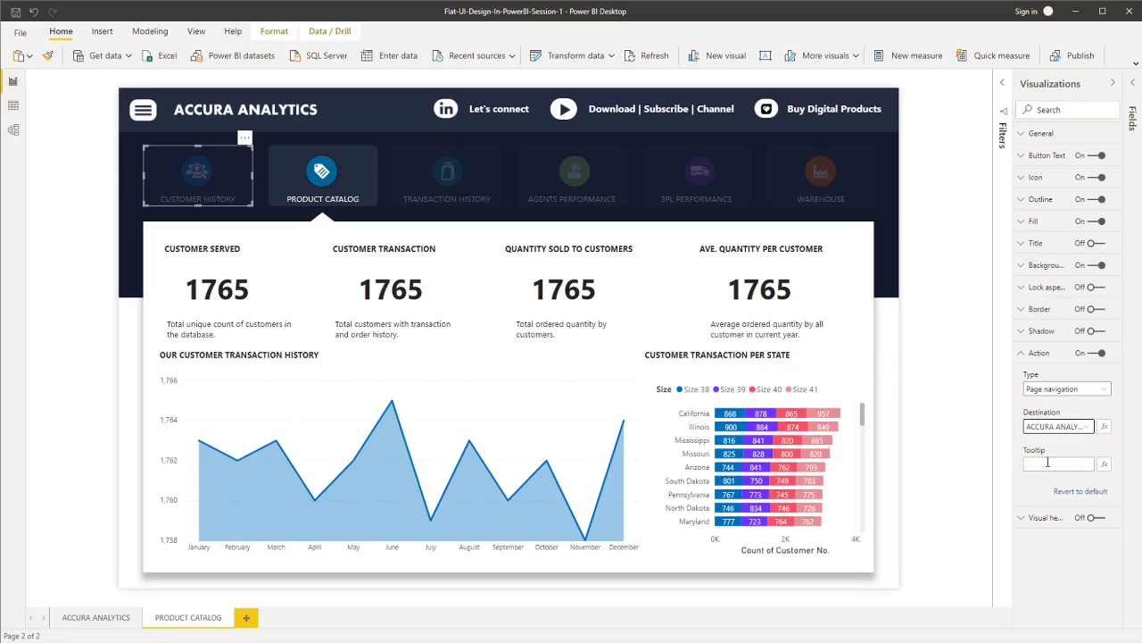
click(184, 197)
click(96, 617)
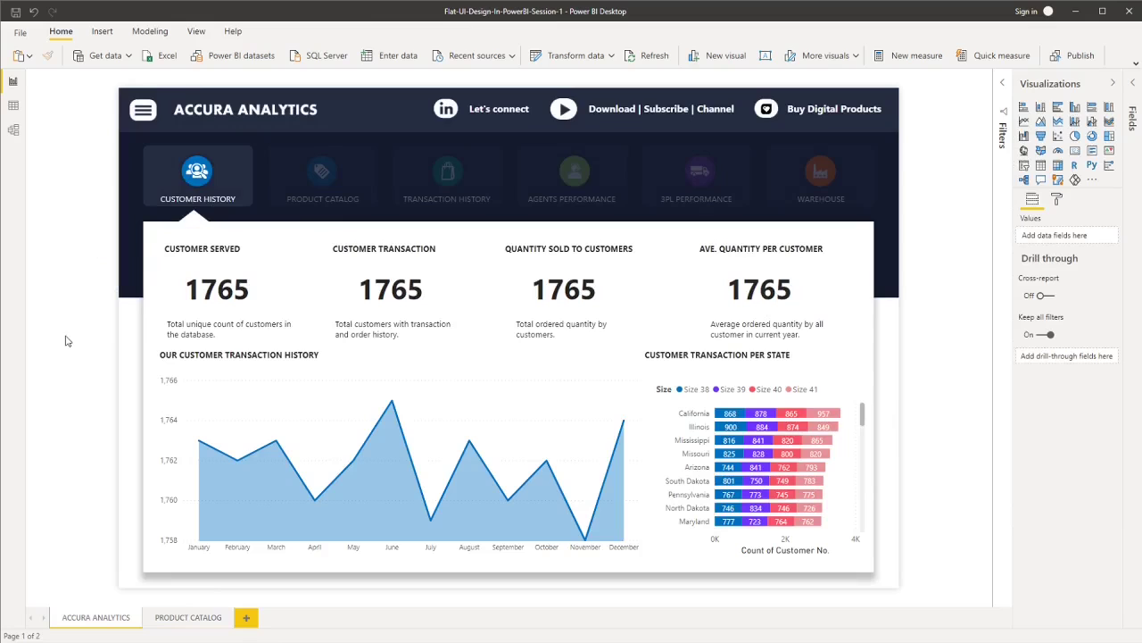
Turn on the Product Catalog button's Page navigation action with destination PRODUCT CATALOG.
click(304, 201)
click(304, 202)
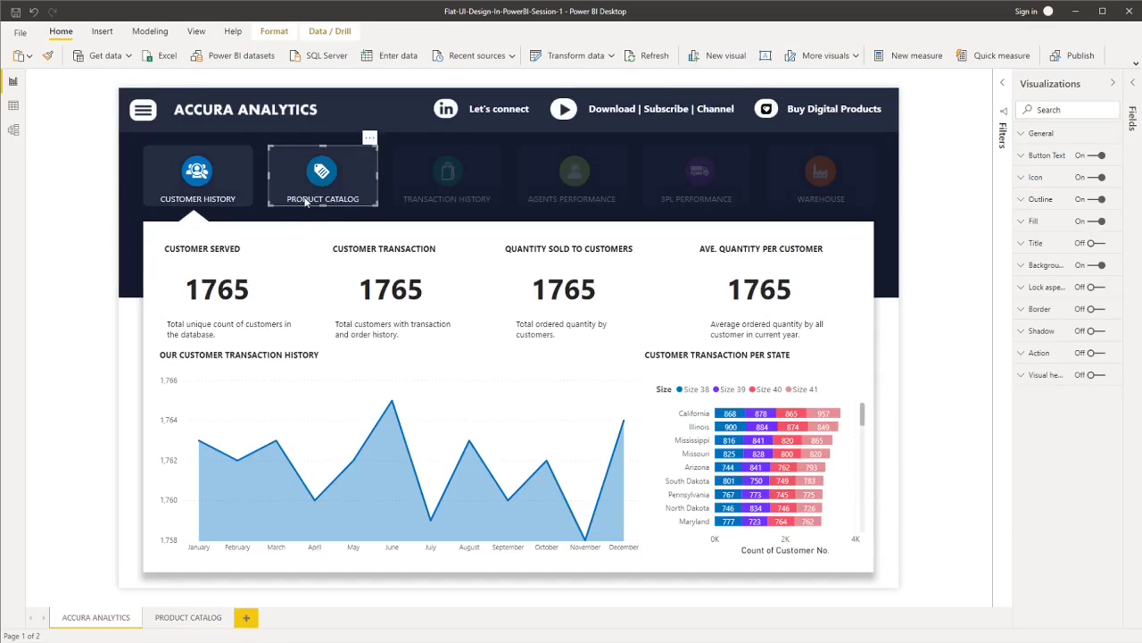
click(1087, 355)
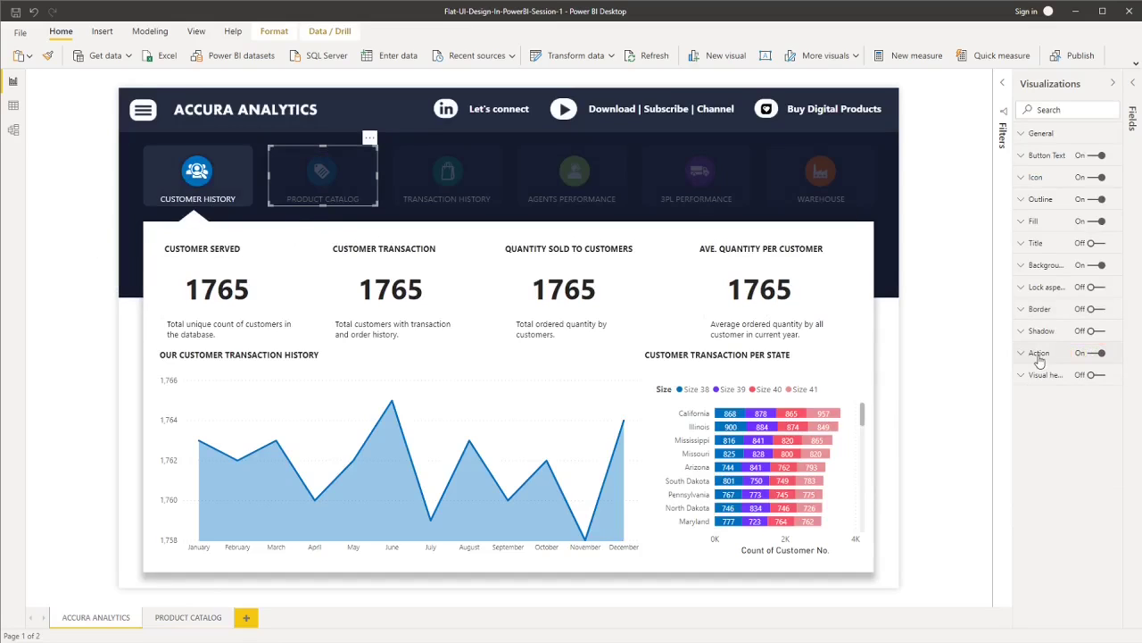
click(1039, 354)
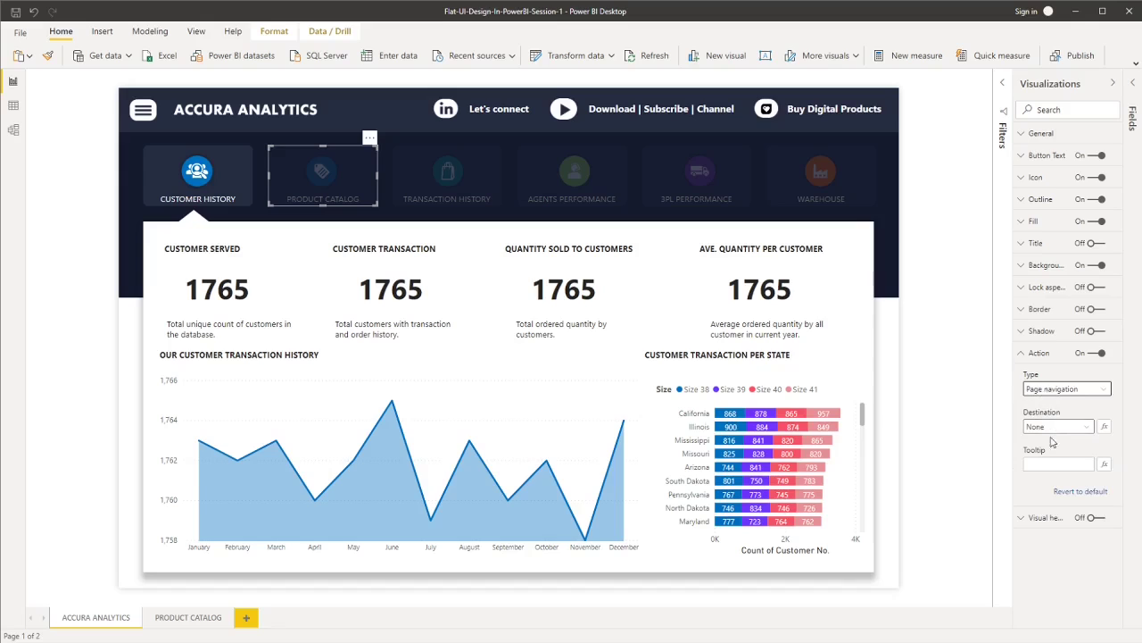
click(1053, 428)
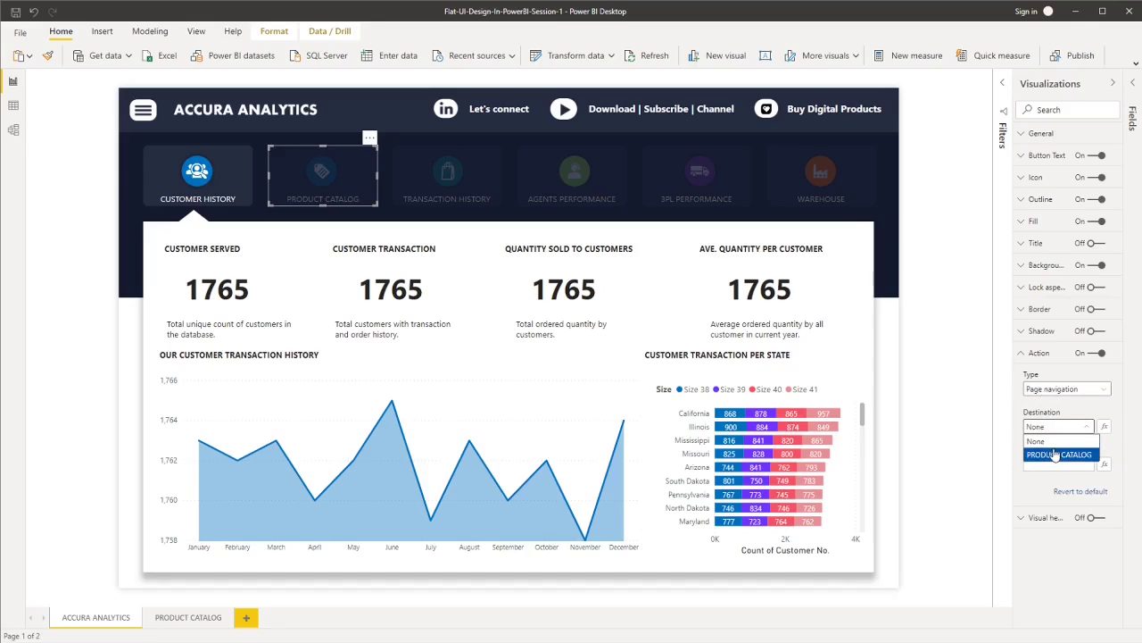
click(1056, 455)
Test the links by jumping to PRODUCT CATALOG and back to ACCURA ANALYTICS.
click(386, 193)
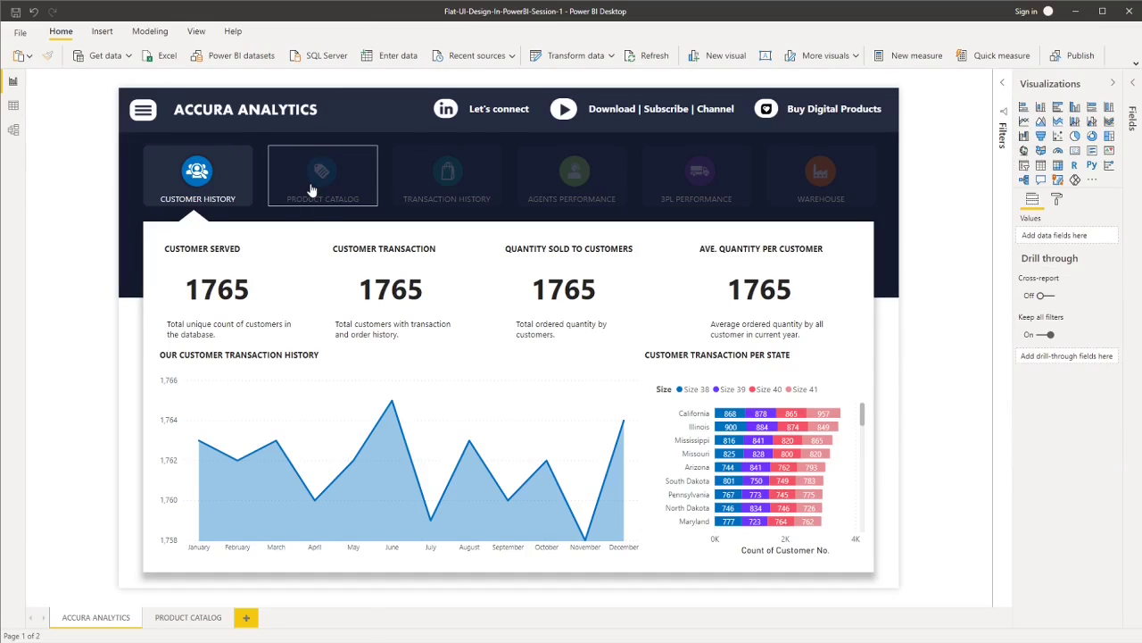
ctrl+click(312, 191)
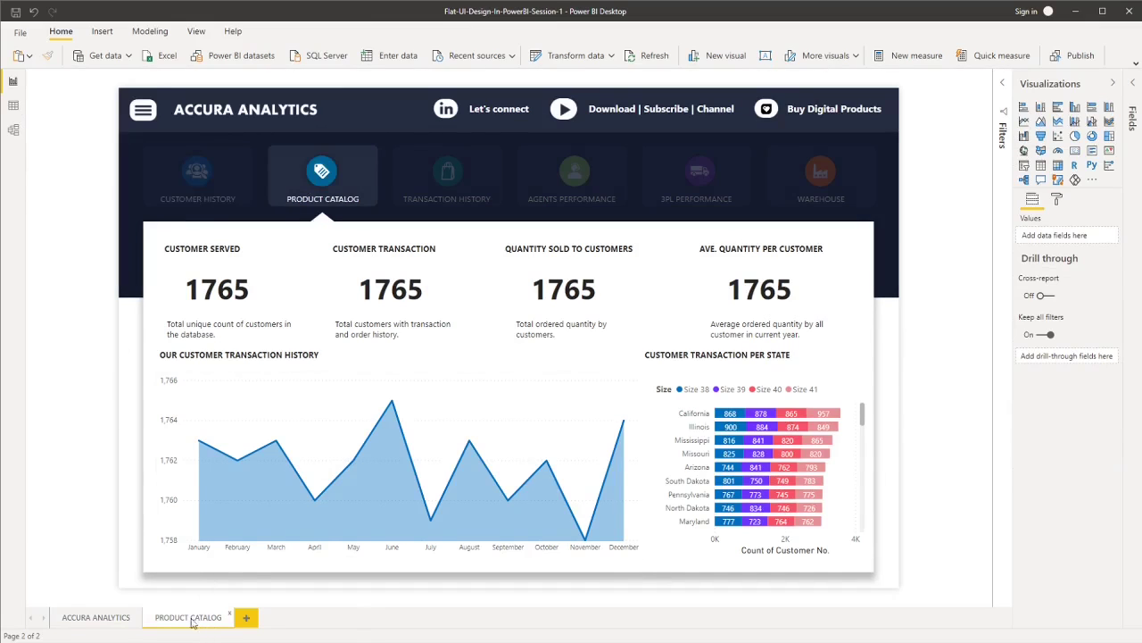
ctrl+click(201, 195)
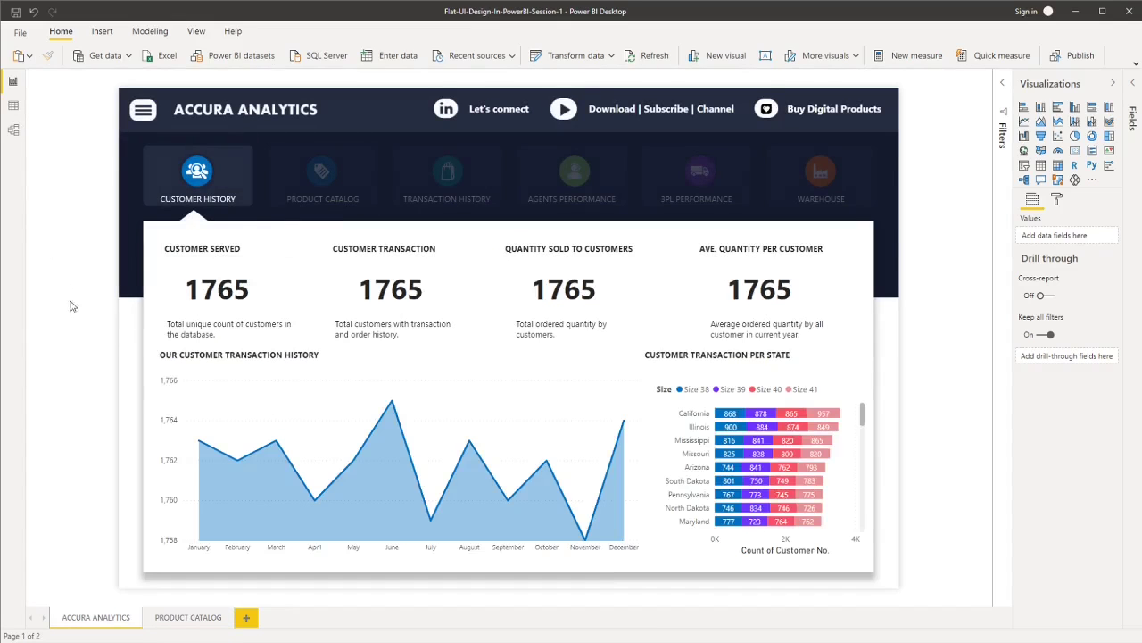